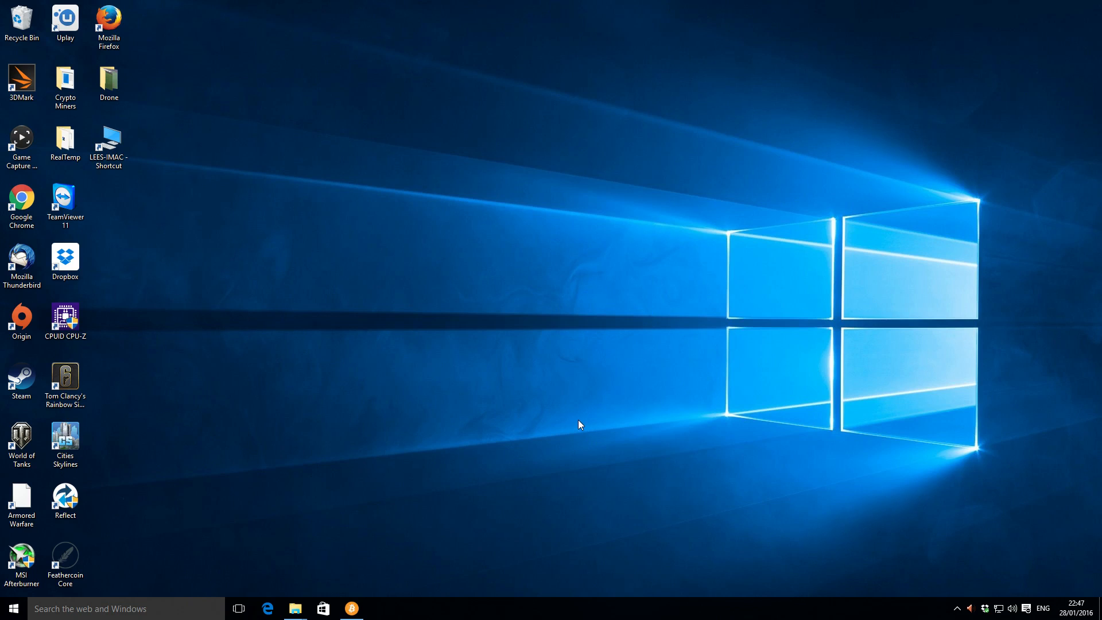
Bring up Bitcoin Core, examine the new passphrase fields for encrypting the wallet, and close that dialog without encrypting.
{"action": "left_click", "coordinate": [354, 608]}
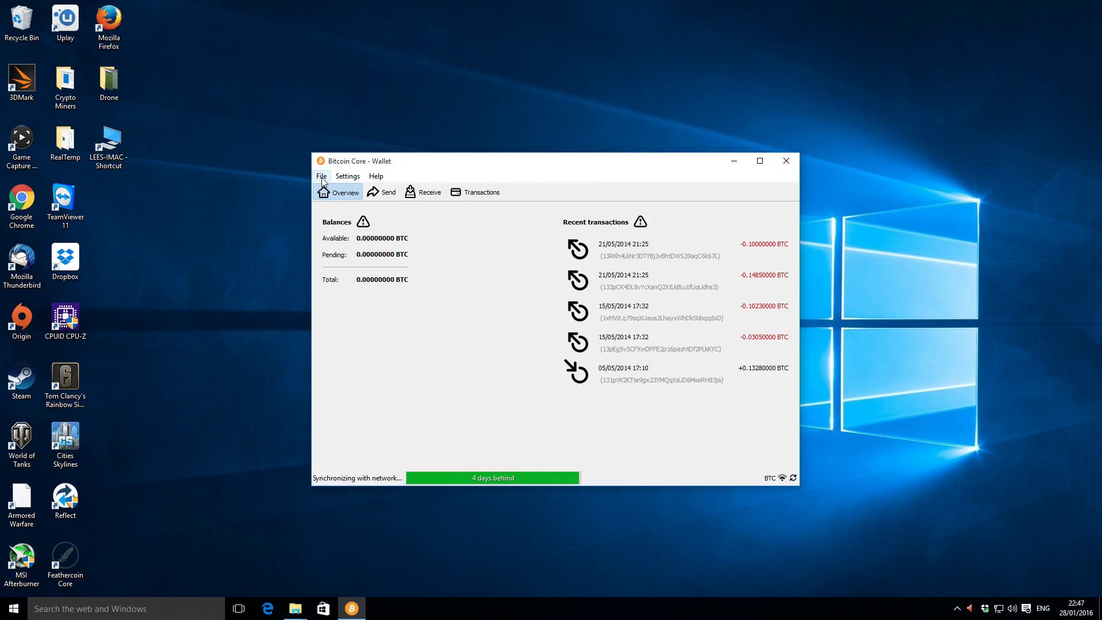
{"action": "left_click", "coordinate": [349, 177]}
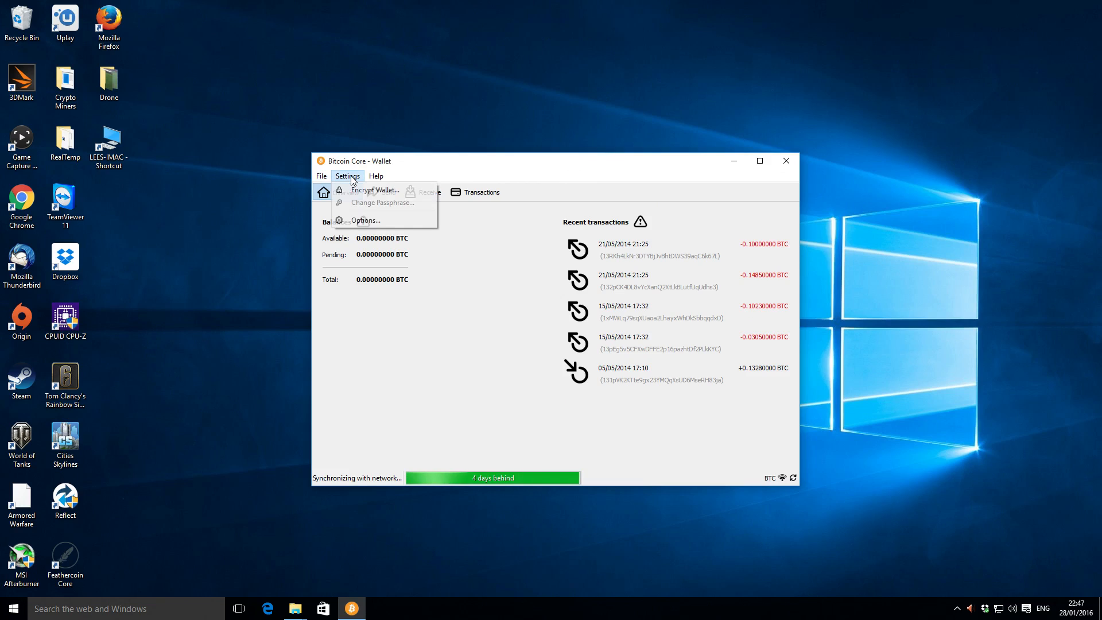
{"action": "left_click", "coordinate": [389, 192]}
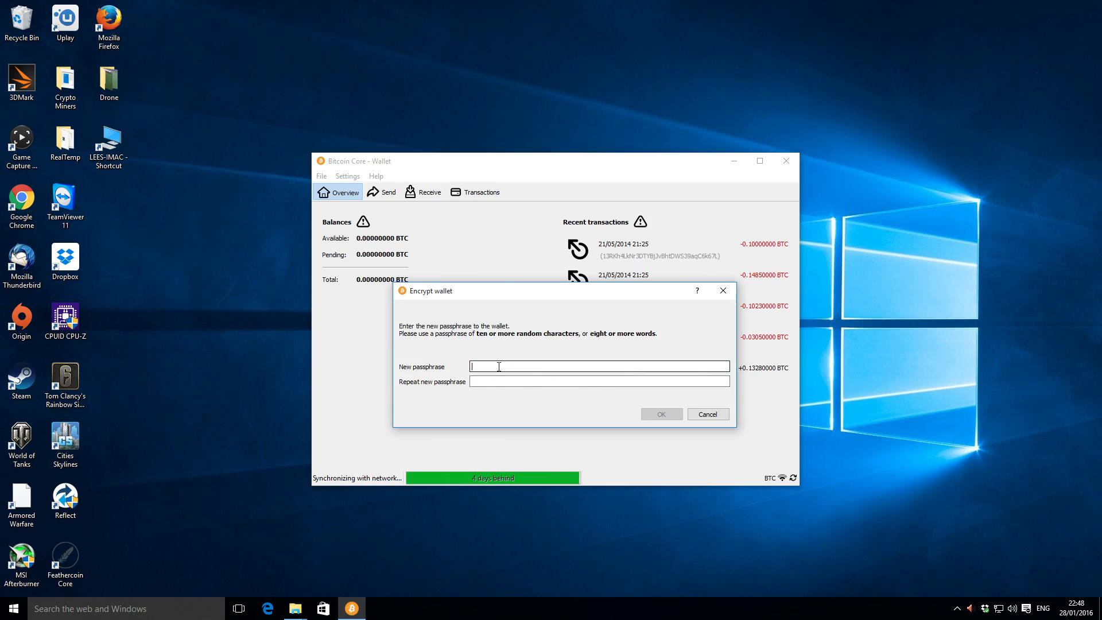
{"action": "left_click", "coordinate": [487, 383]}
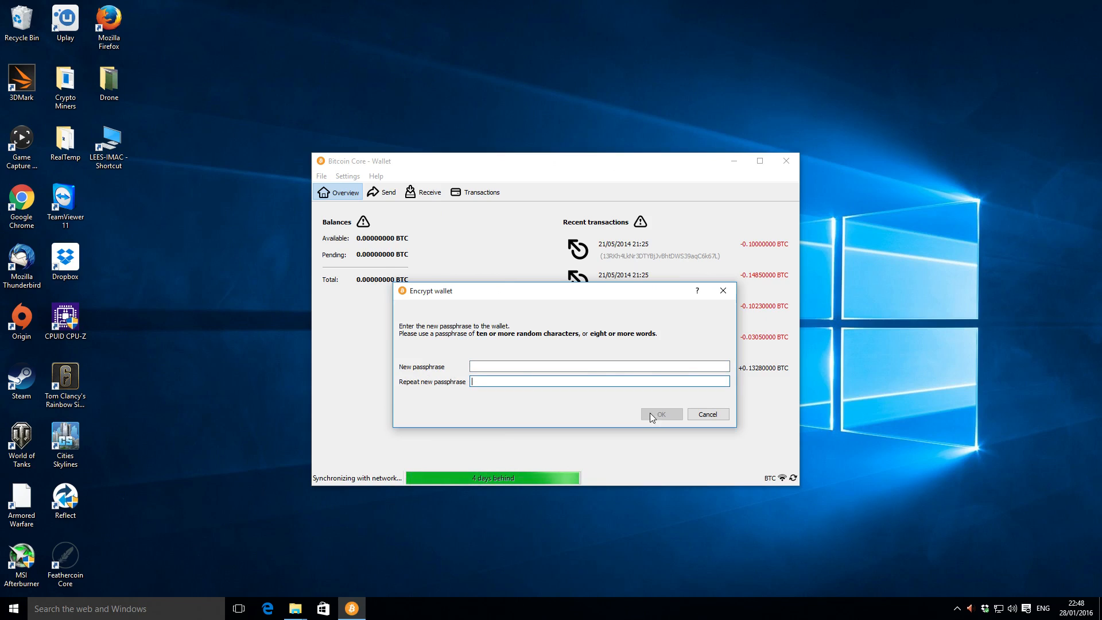
{"action": "left_click", "coordinate": [723, 290]}
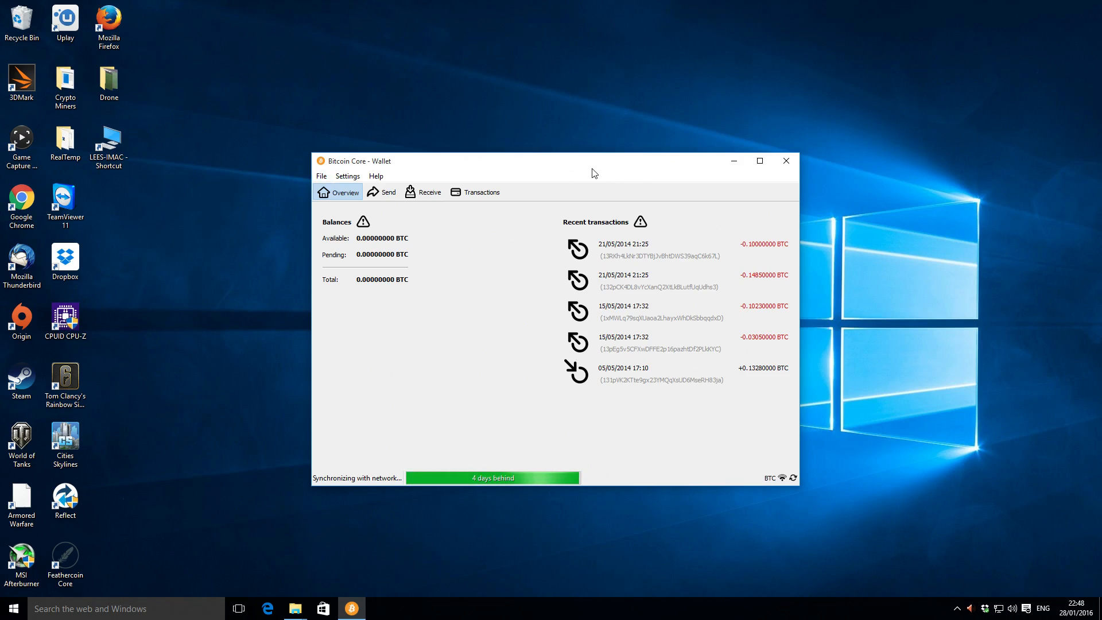
Start a backup of the Bitcoin wallet in the Desktop folder with the file name bitcoin-wallet.
{"action": "left_click", "coordinate": [322, 176]}
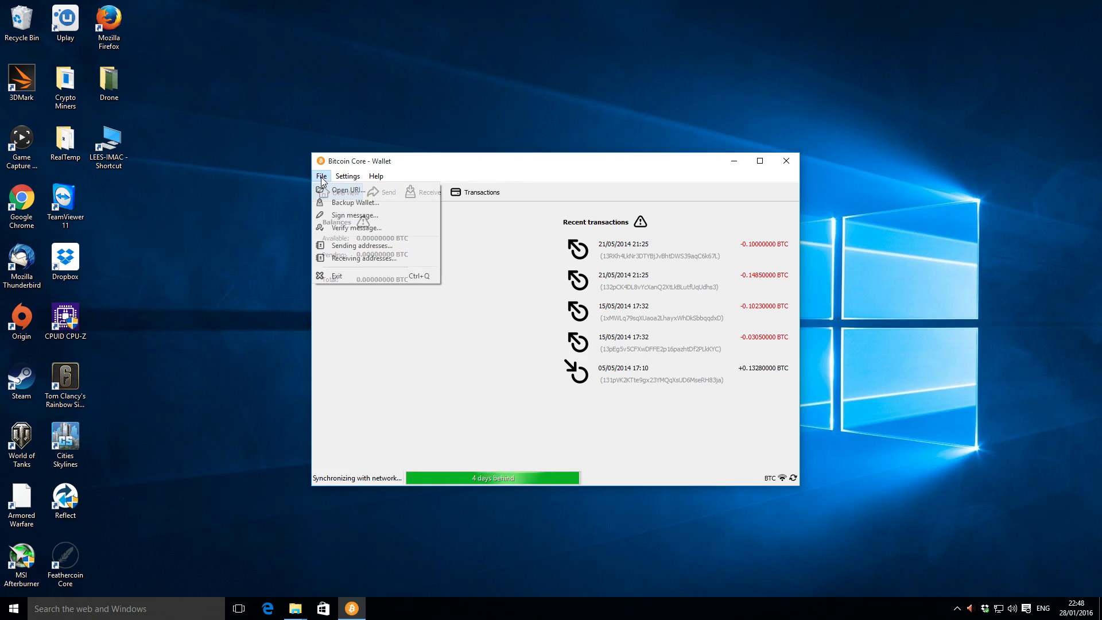
{"action": "left_click", "coordinate": [354, 205]}
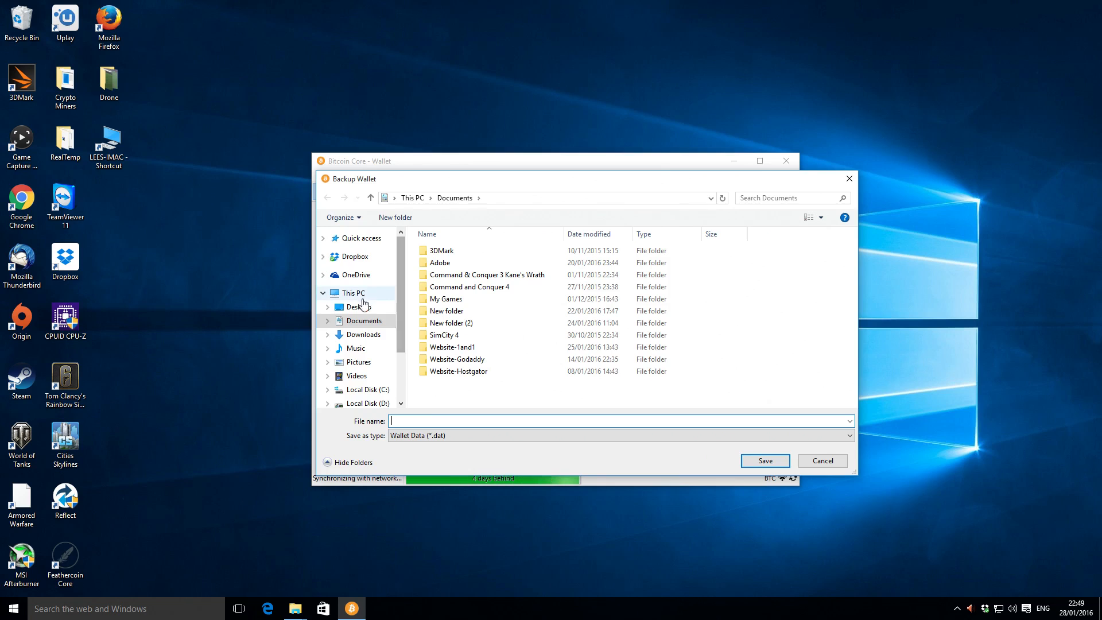
{"action": "left_click", "coordinate": [364, 307]}
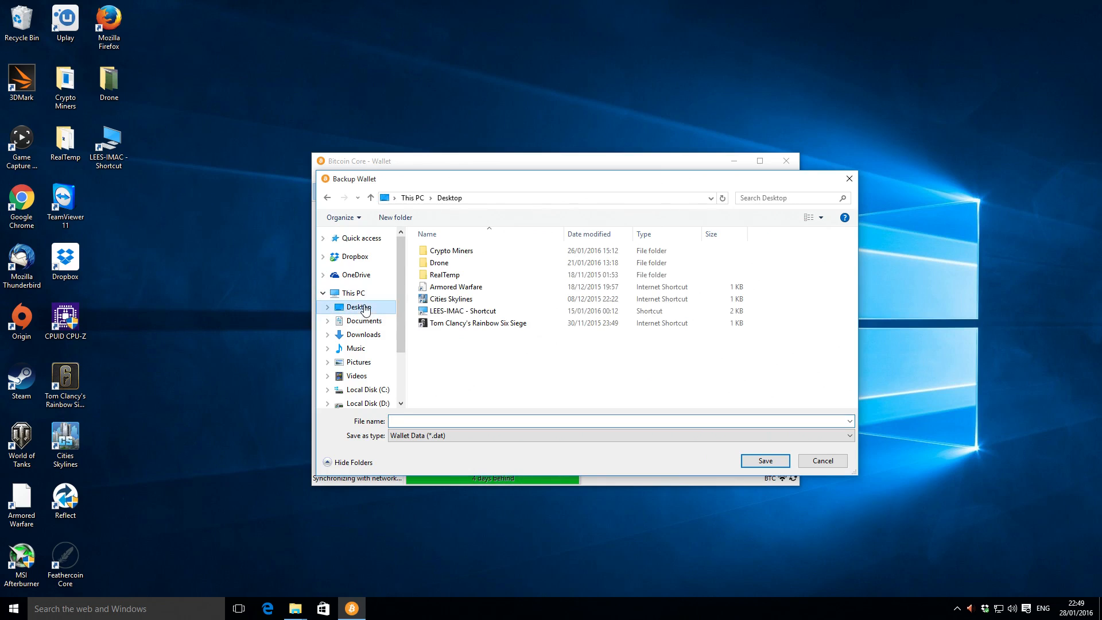
{"action": "left_click", "coordinate": [446, 422]}
{"action": "type", "text": "bitco"}
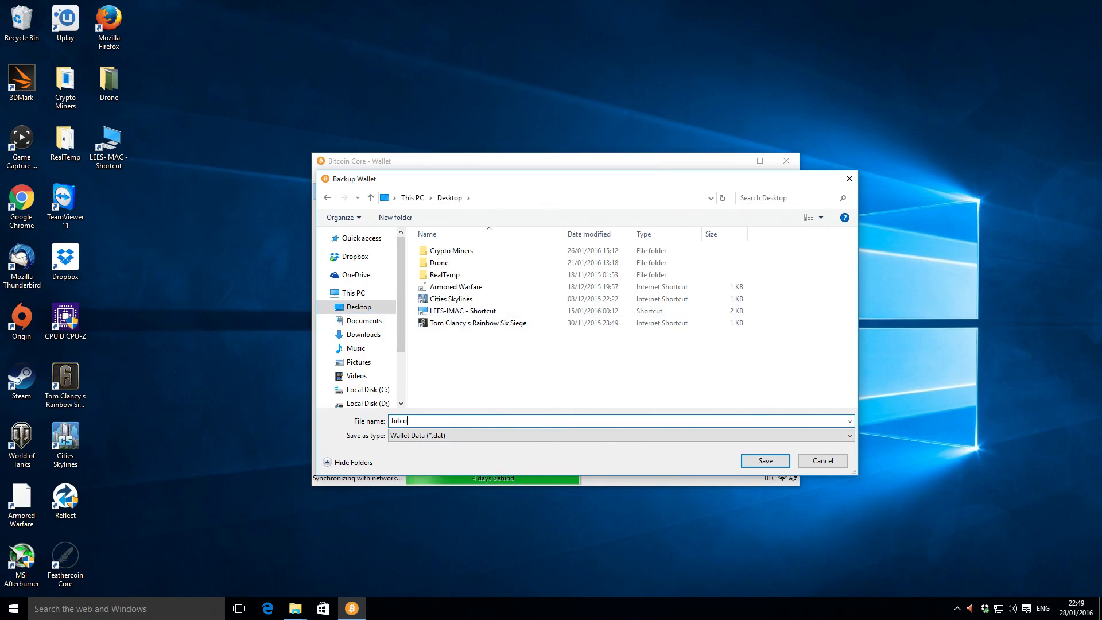
{"action": "type", "text": "in-wallet"}
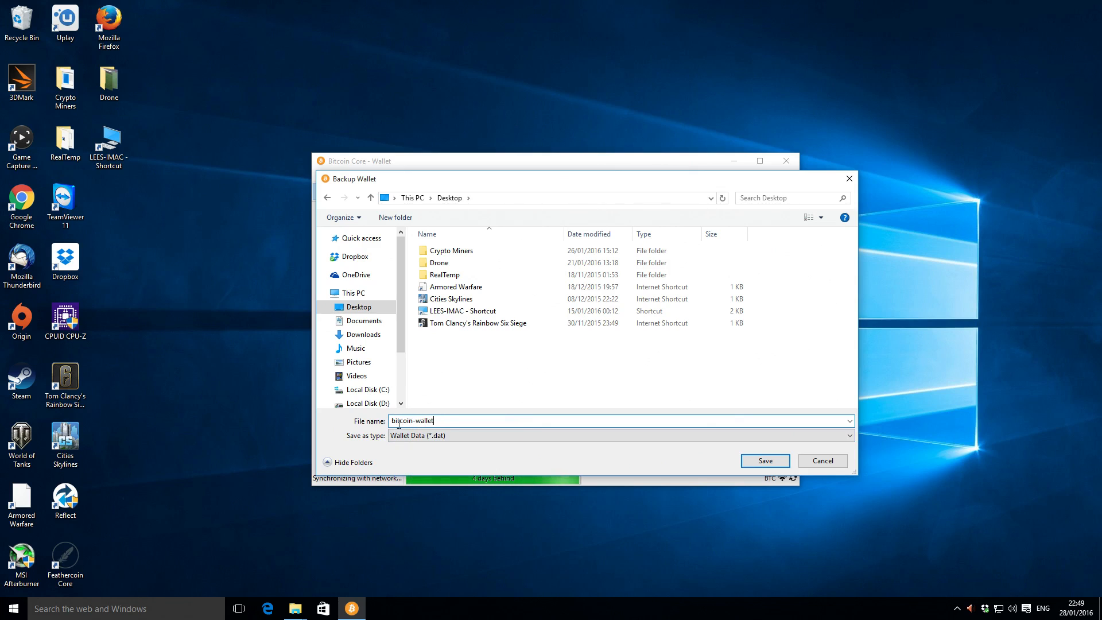
Save the wallet backup under the entered name and close Bitcoin Core.
{"action": "left_click_drag", "start_coordinate": [393, 421], "coordinate": [411, 423]}
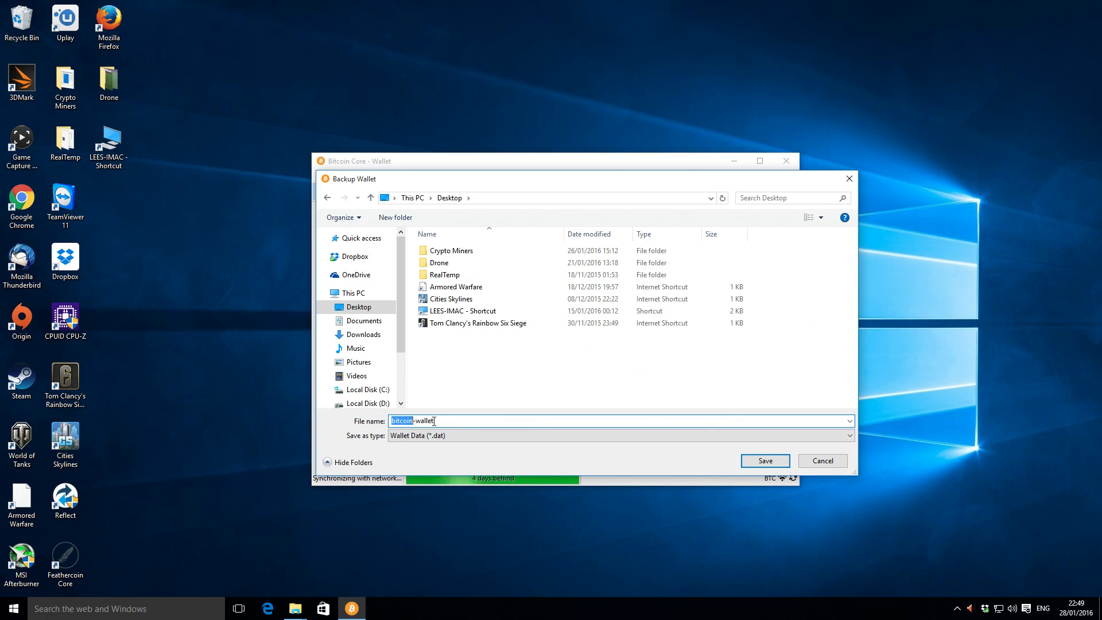
{"action": "left_click", "coordinate": [403, 422]}
{"action": "double_click", "coordinate": [392, 422]}
{"action": "left_click", "coordinate": [450, 421]}
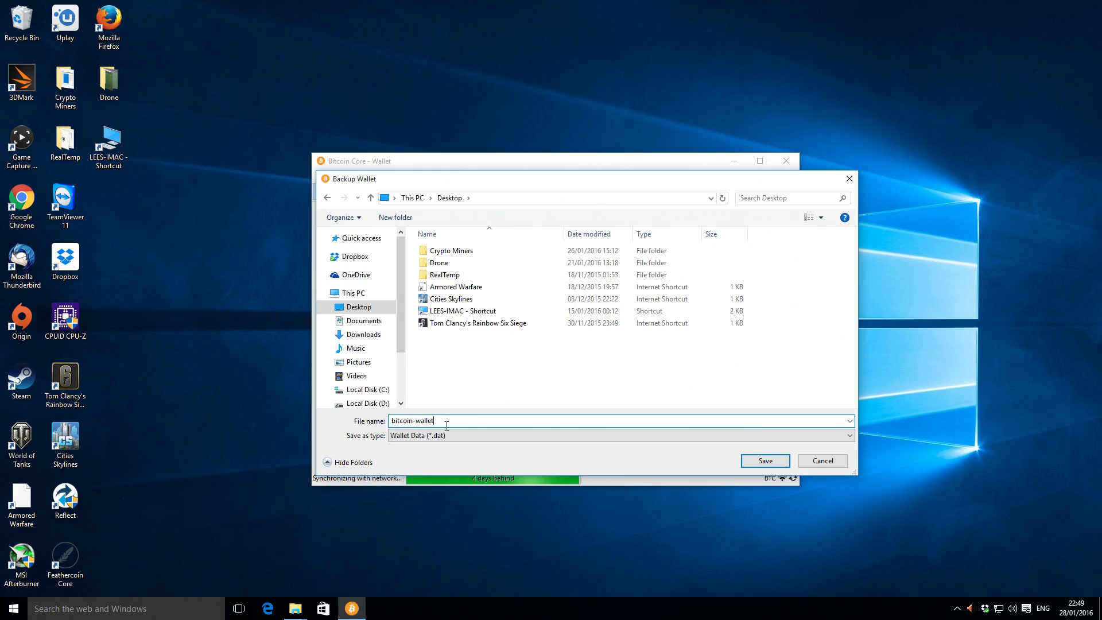
{"action": "left_click", "coordinate": [766, 461]}
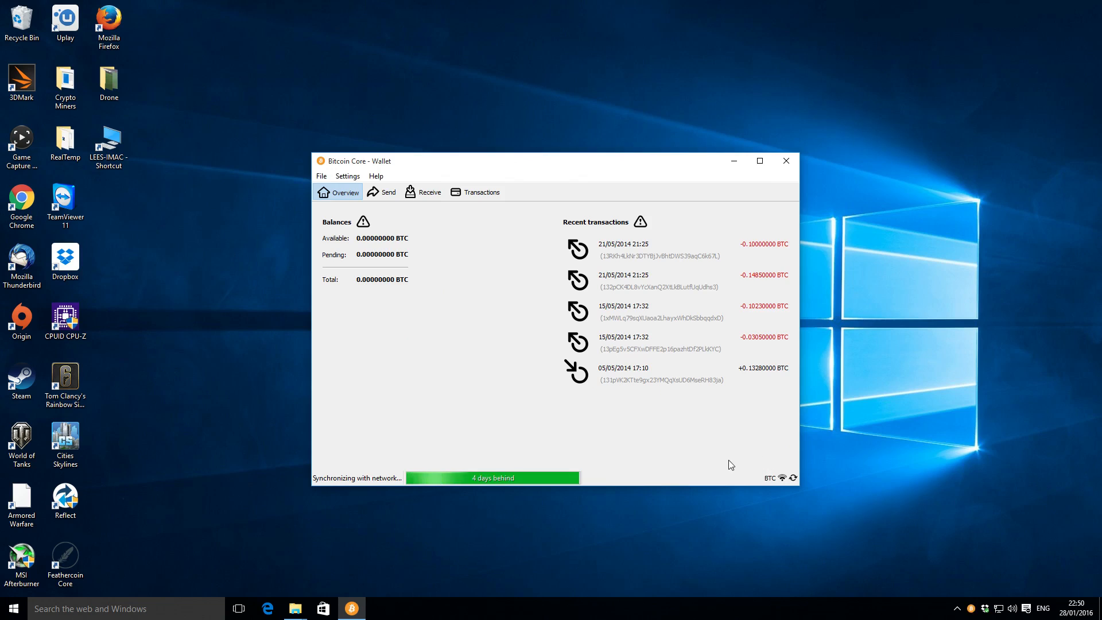
{"action": "mouse_move", "coordinate": [619, 341]}
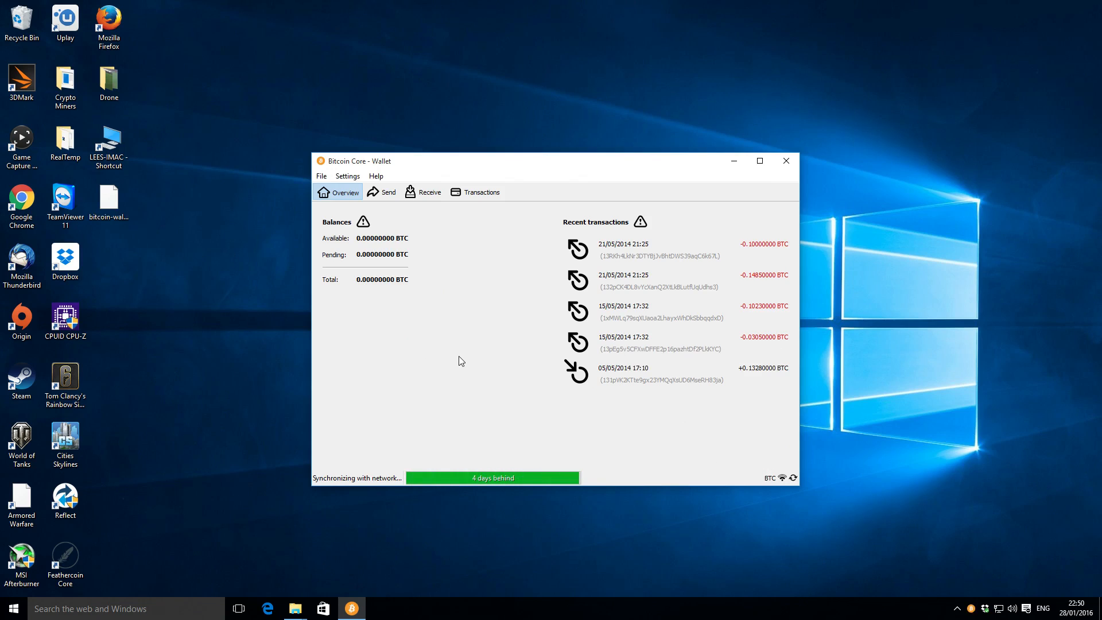
{"action": "left_click", "coordinate": [787, 162]}
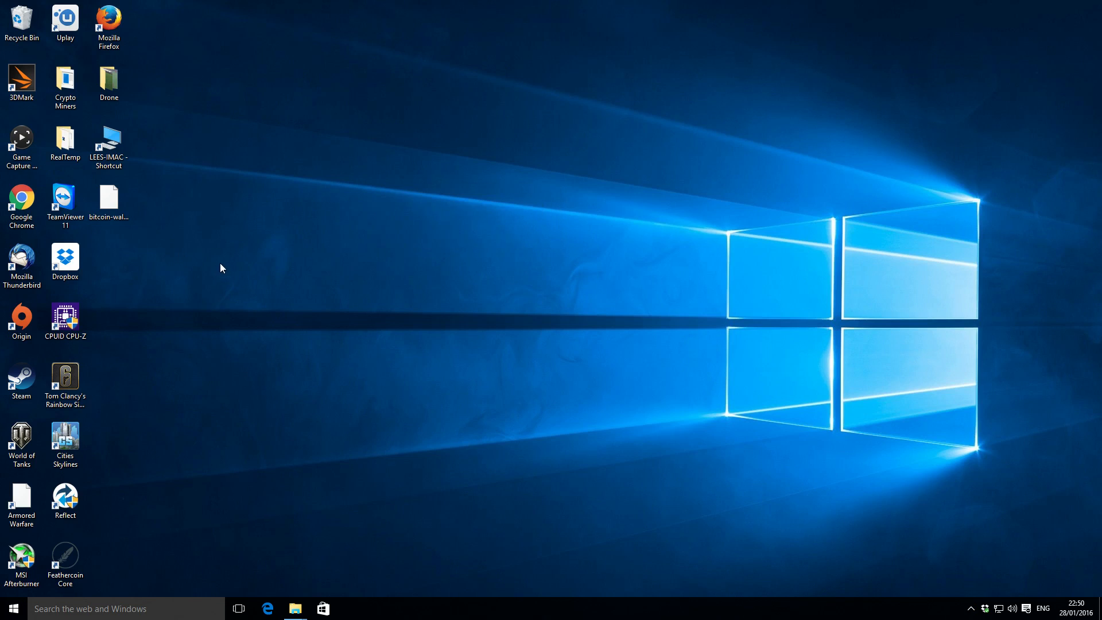
Create a desktop folder named "Coinwallets video" and move the bitcoin-wallet backup file into it.
{"action": "mouse_move", "coordinate": [111, 230]}
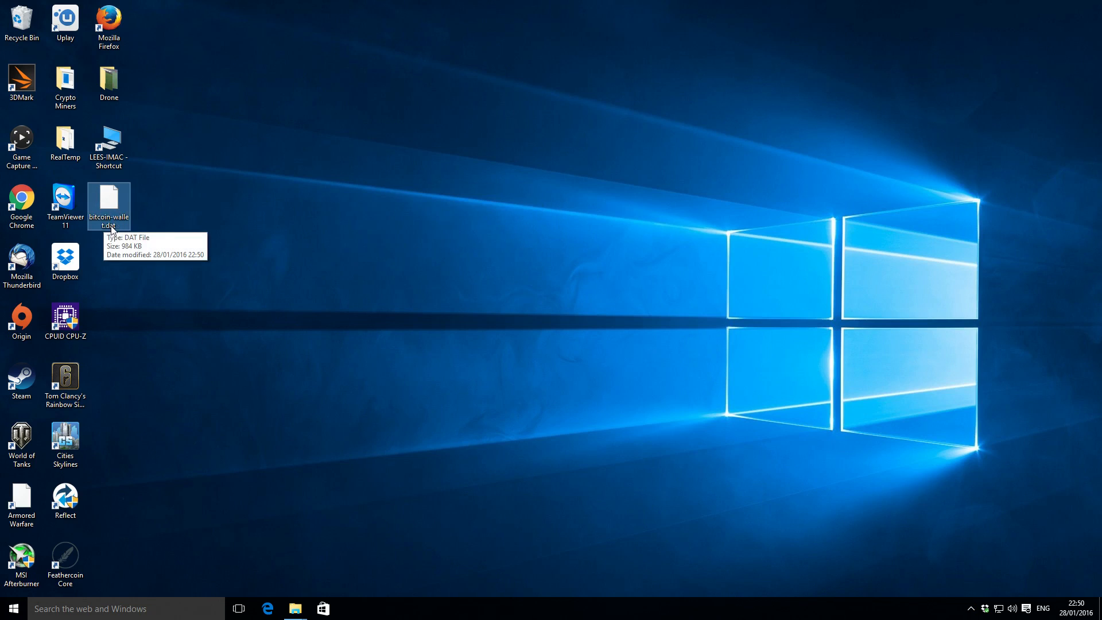
{"action": "right_click", "coordinate": [234, 217]}
{"action": "left_click", "coordinate": [213, 230]}
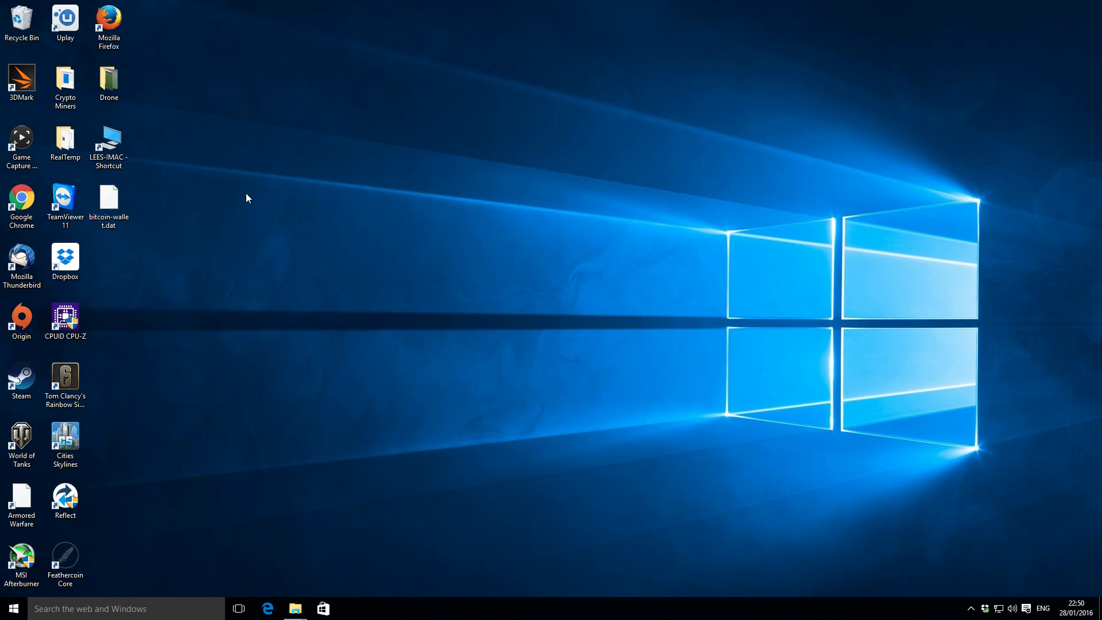
{"action": "right_click", "coordinate": [246, 193]}
{"action": "mouse_move", "coordinate": [350, 303]}
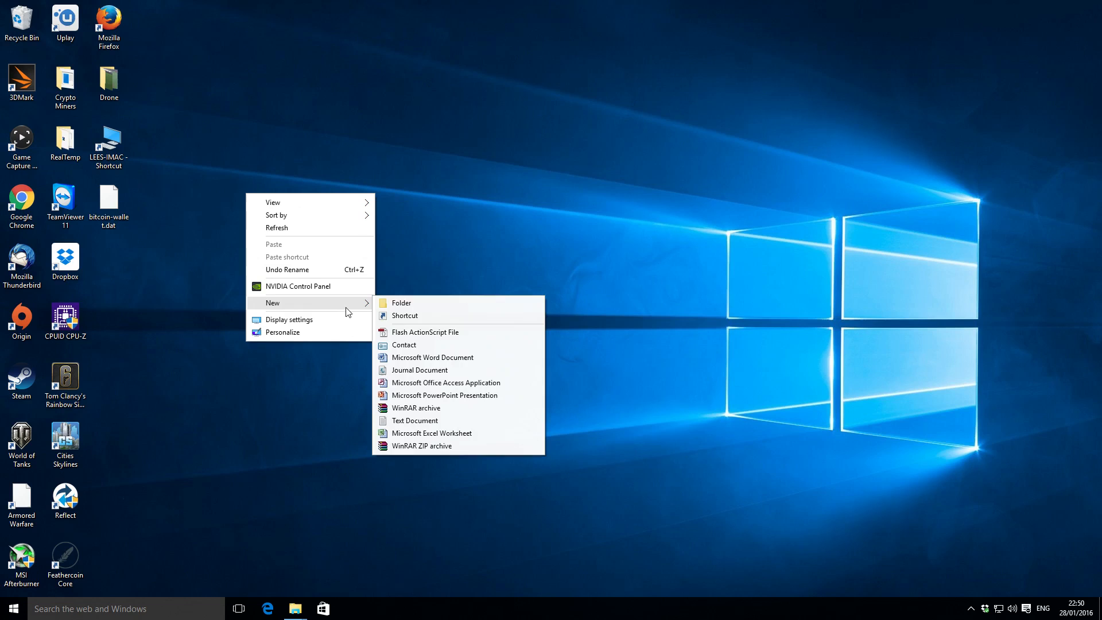
{"action": "left_click", "coordinate": [399, 303]}
{"action": "type", "text": "C"}
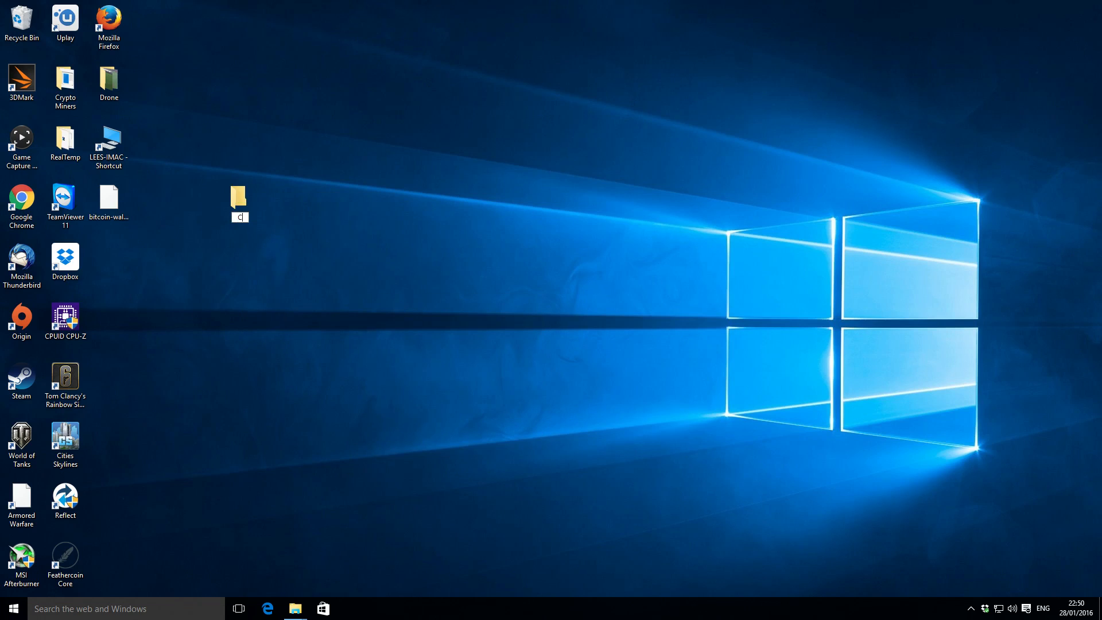
{"action": "type", "text": "oinwallets video"}
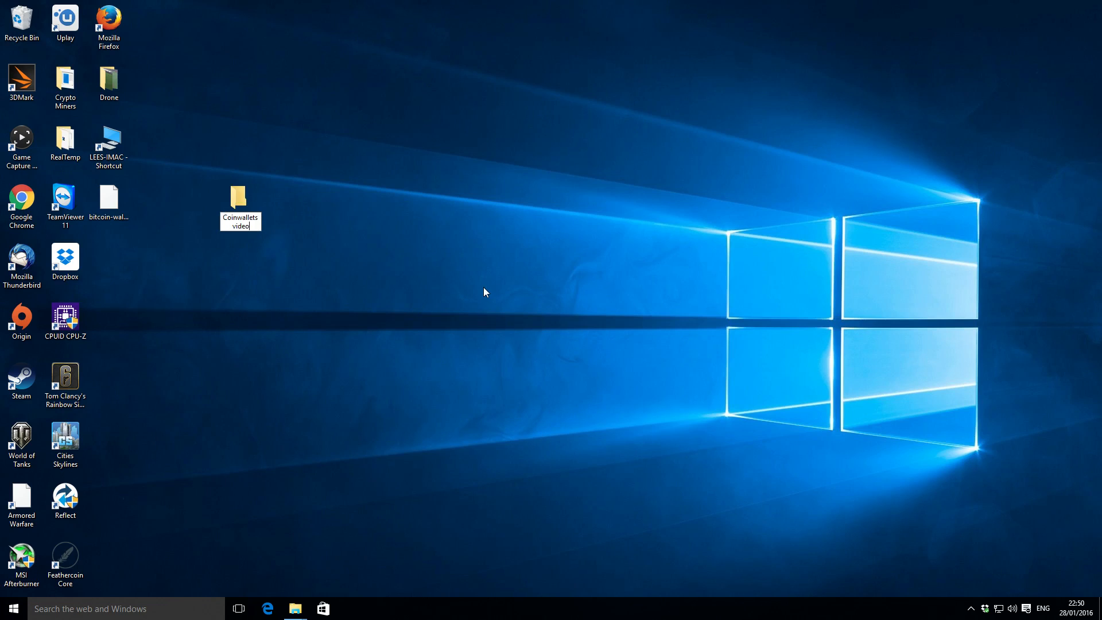
{"action": "key", "text": "Return"}
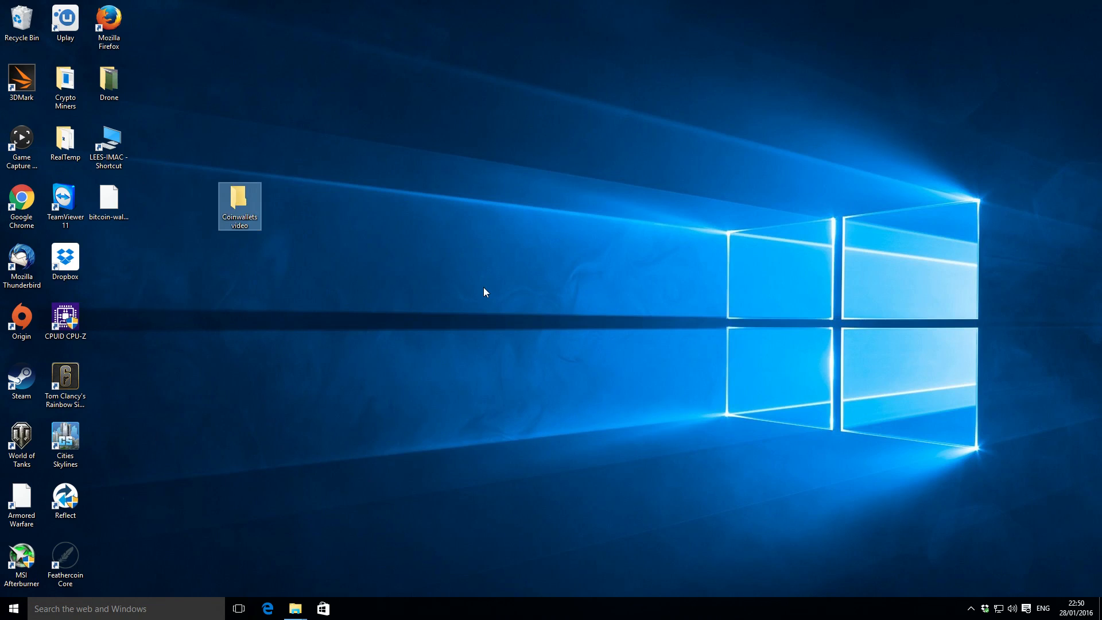
{"action": "left_click", "coordinate": [112, 200]}
{"action": "left_click_drag", "start_coordinate": [111, 200], "coordinate": [233, 198]}
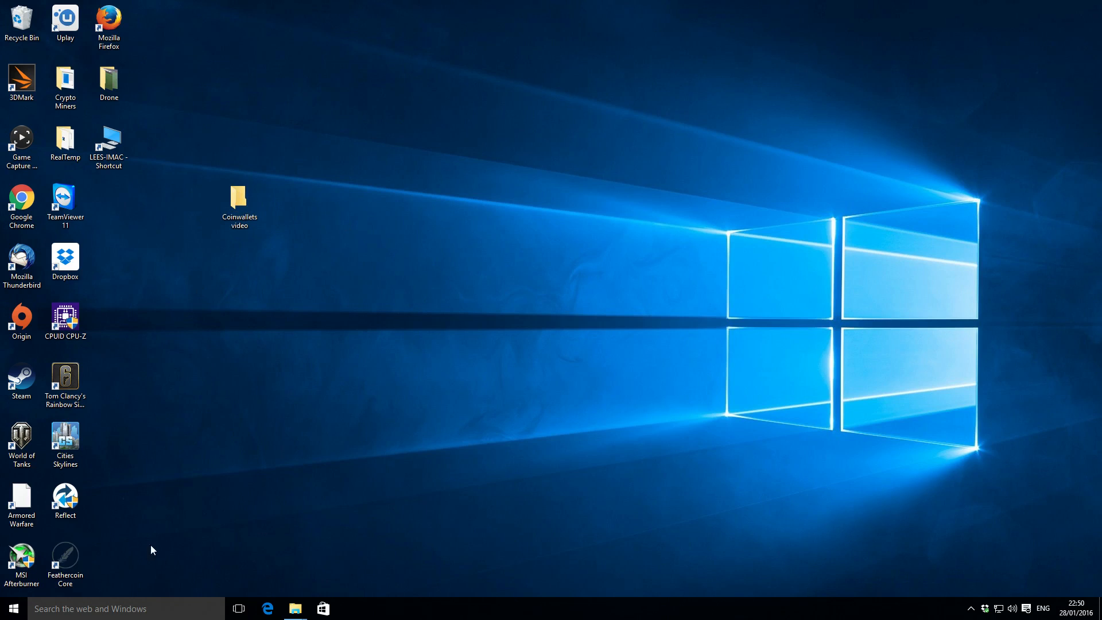
Open Feathercoin Core, look through its available commands, and close the wallet.
{"action": "double_click", "coordinate": [73, 558]}
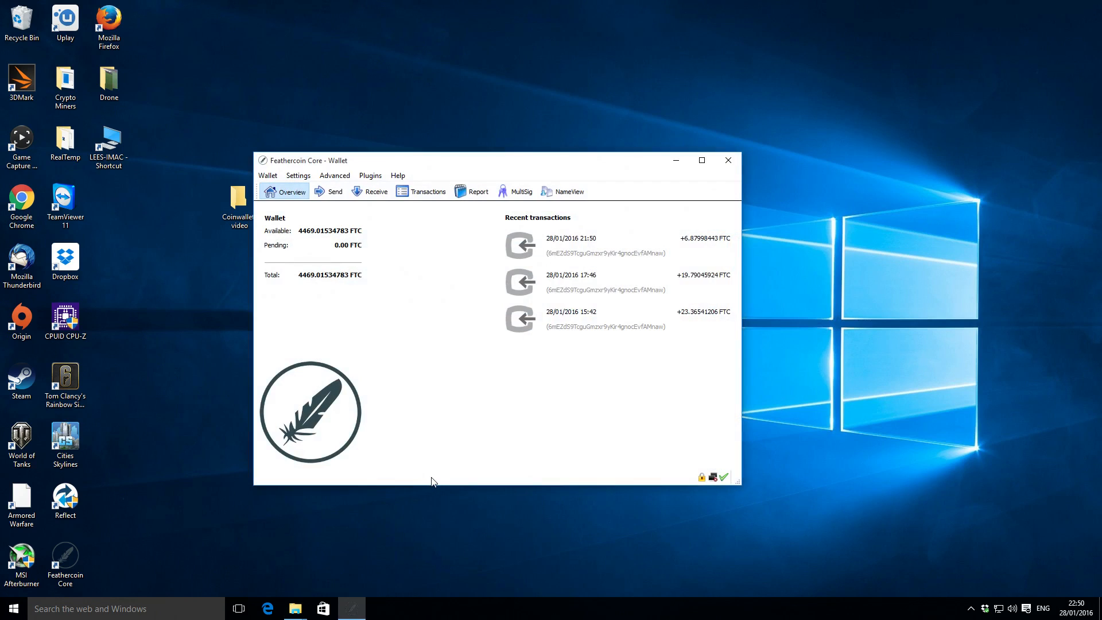
{"action": "left_click", "coordinate": [268, 176]}
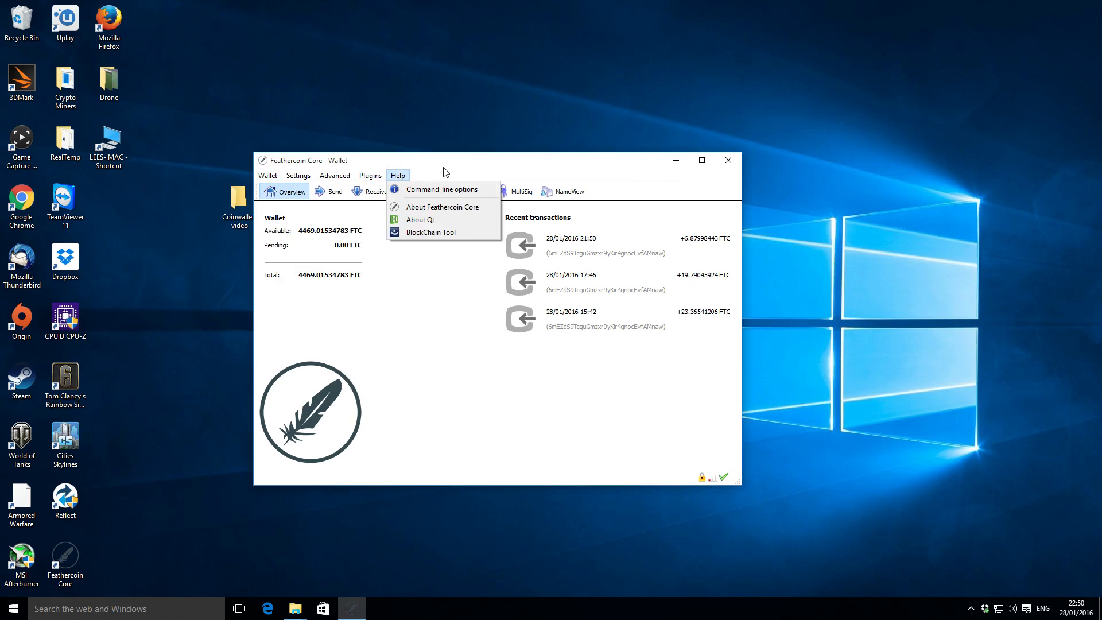
{"action": "left_click", "coordinate": [461, 161]}
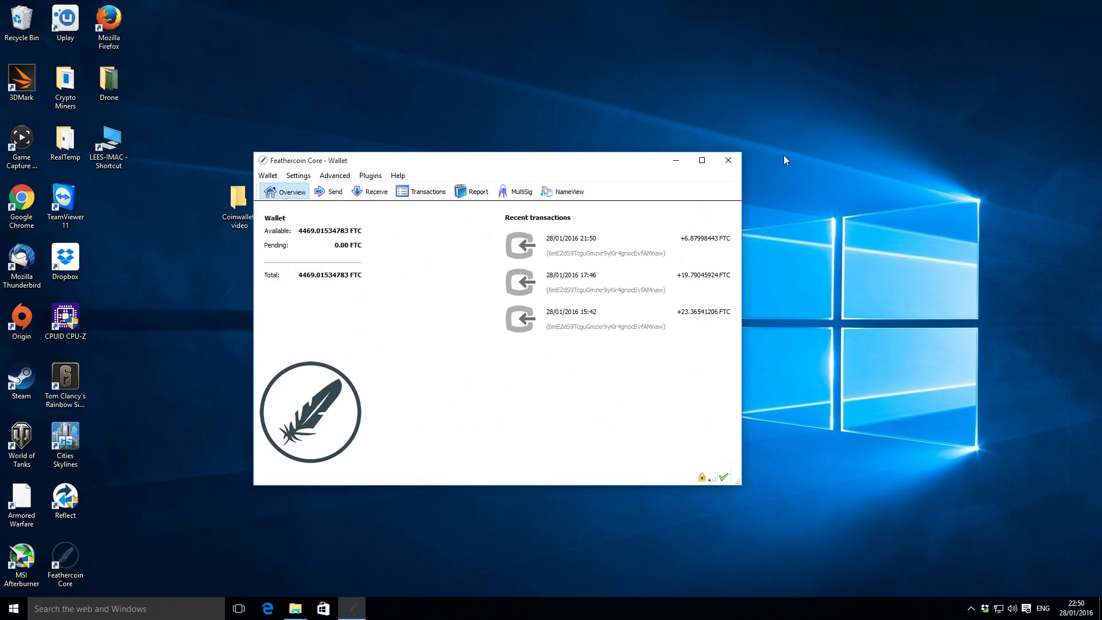
{"action": "left_click", "coordinate": [728, 161]}
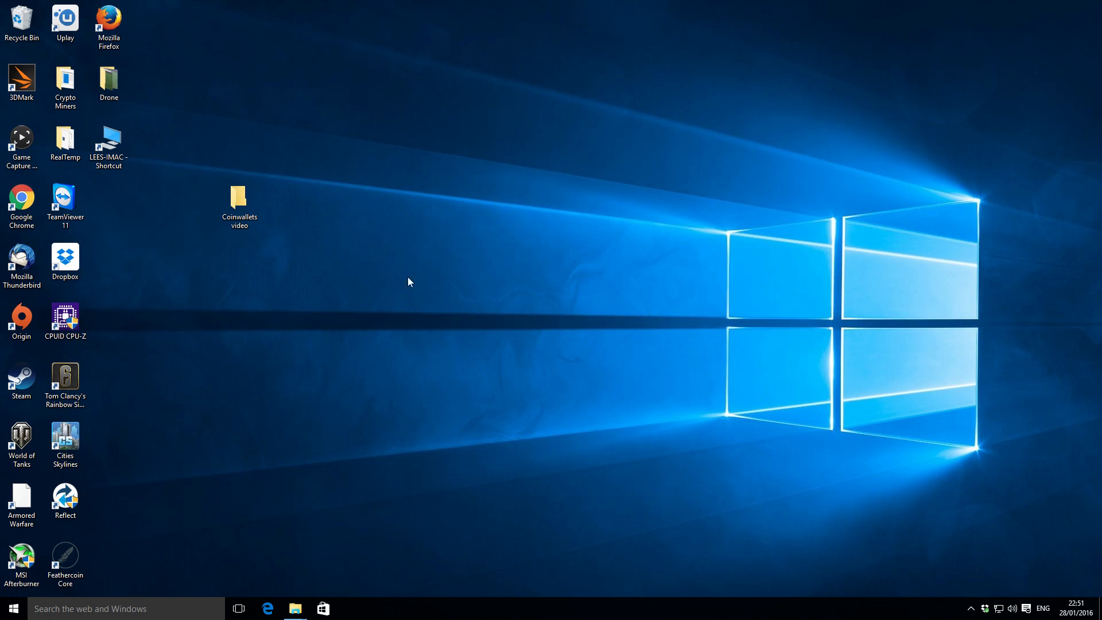
Switch to File Explorer and open the user's profile folder inside Users on Local Disk (C:).
{"action": "mouse_move", "coordinate": [293, 612]}
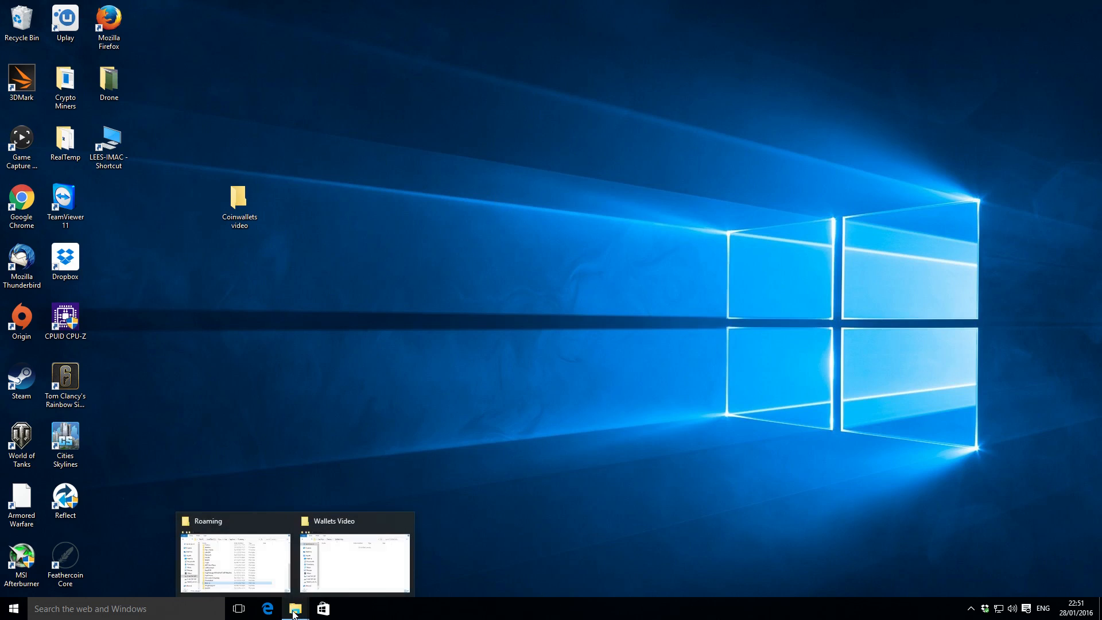
{"action": "left_click", "coordinate": [243, 568]}
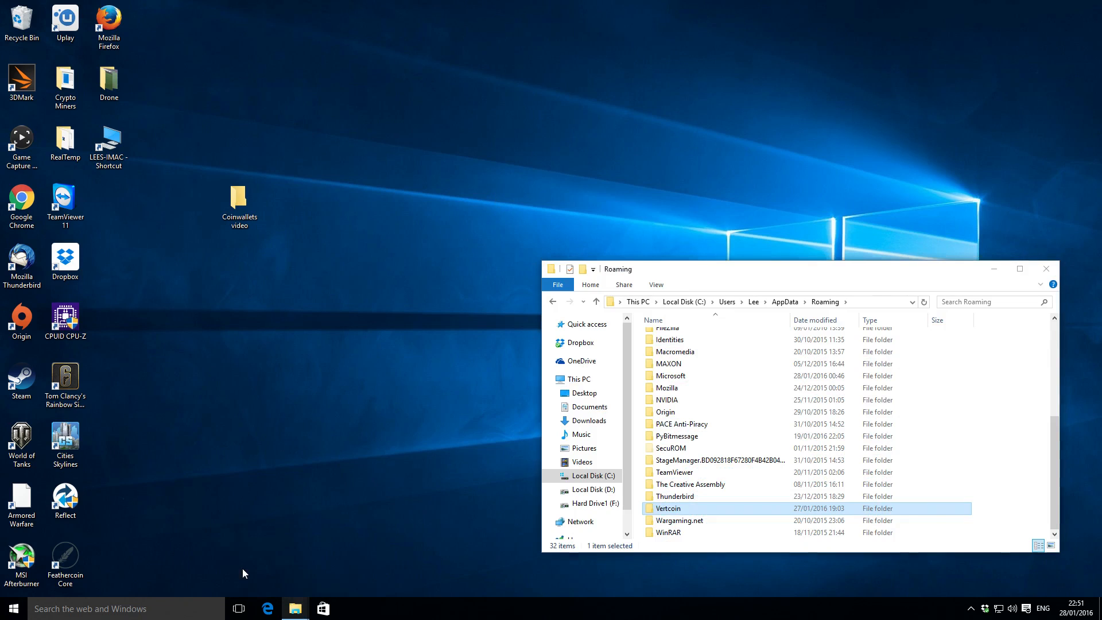
{"action": "left_click", "coordinate": [583, 382]}
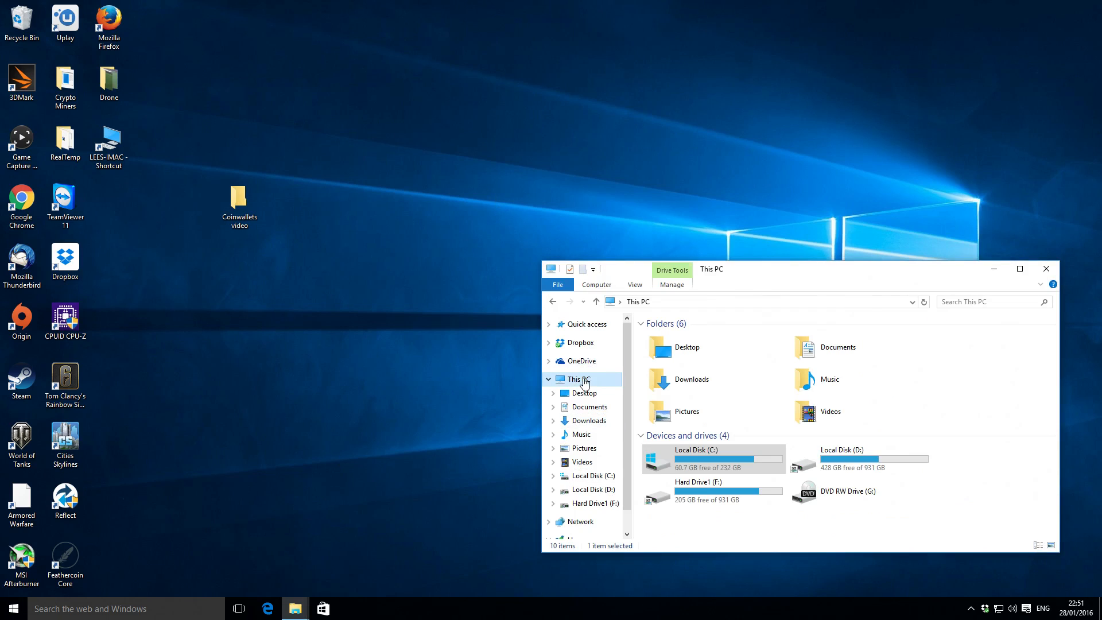
{"action": "double_click", "coordinate": [693, 465]}
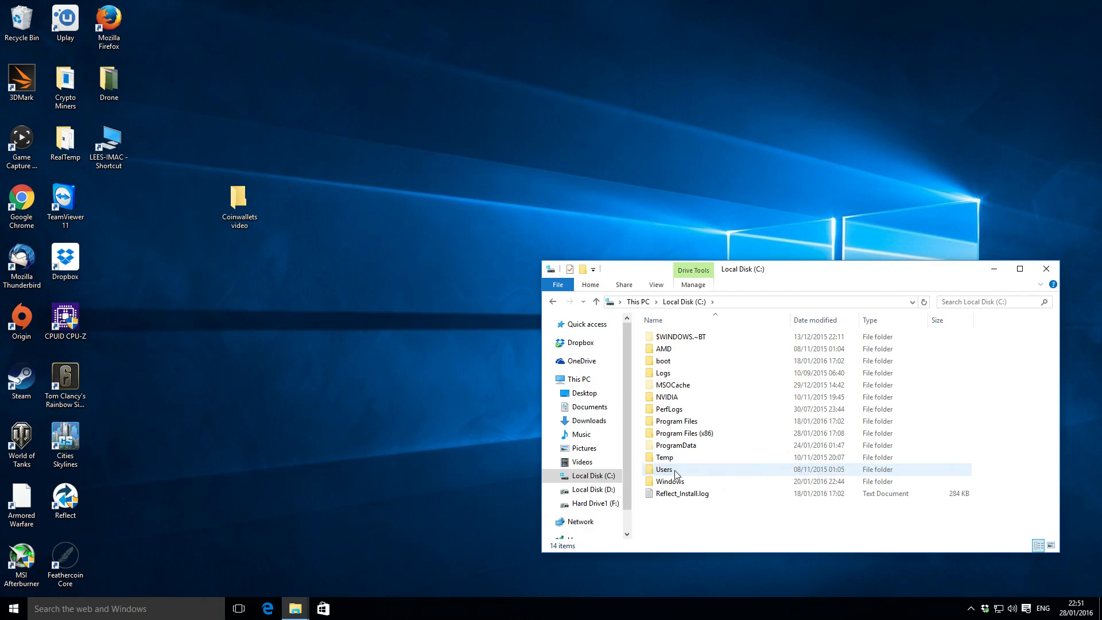
{"action": "double_click", "coordinate": [675, 470]}
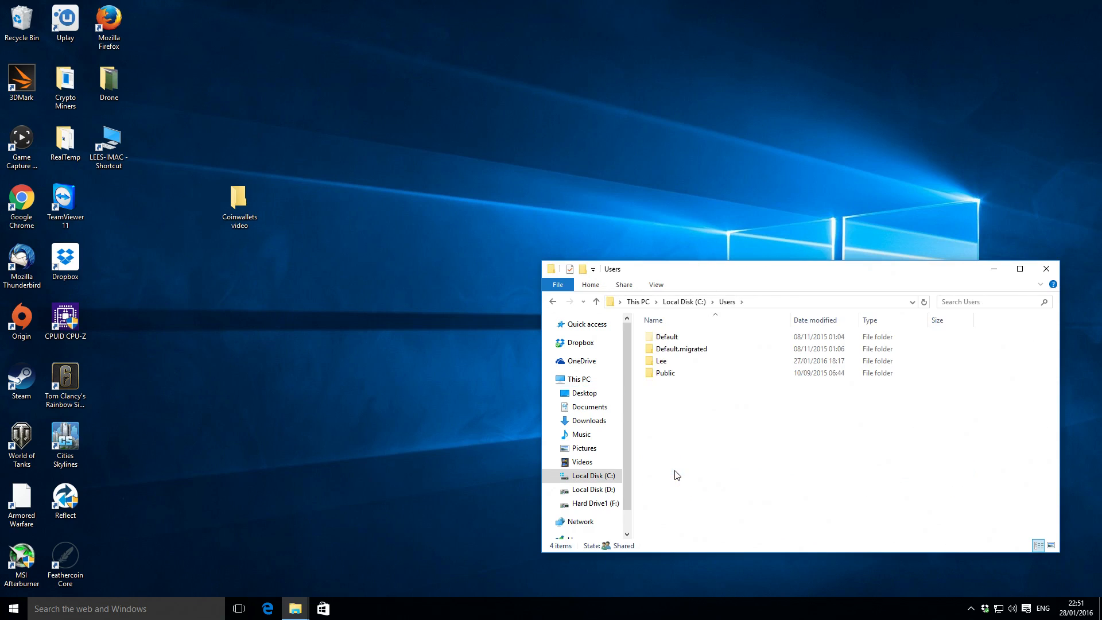
{"action": "double_click", "coordinate": [666, 361]}
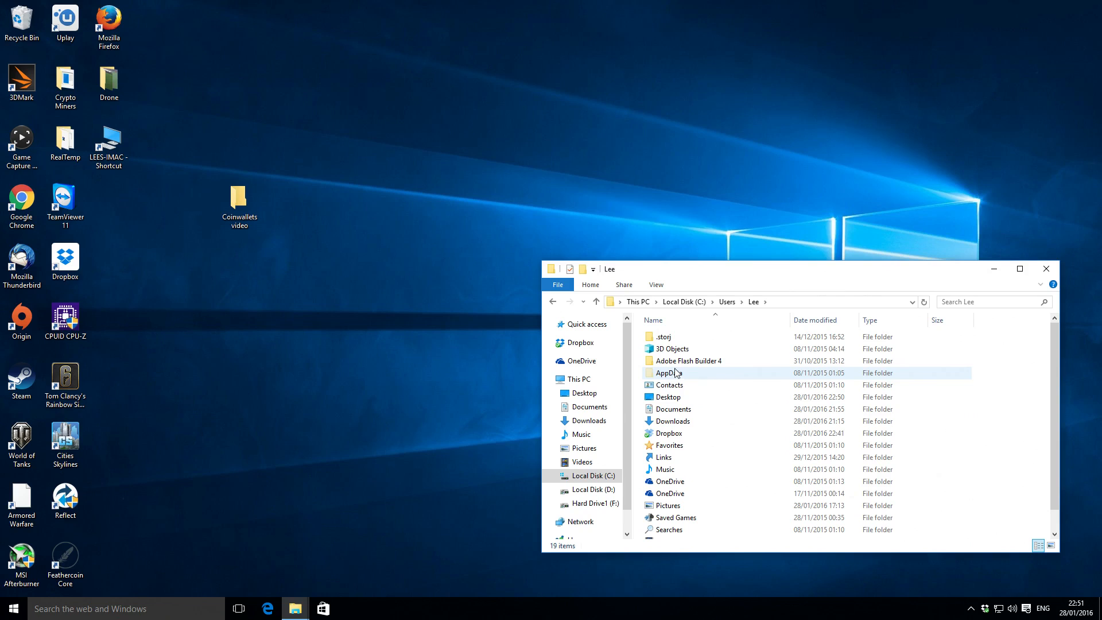
Check the display setting for hidden items and open the AppData folder in the user's profile.
{"action": "left_click", "coordinate": [668, 376]}
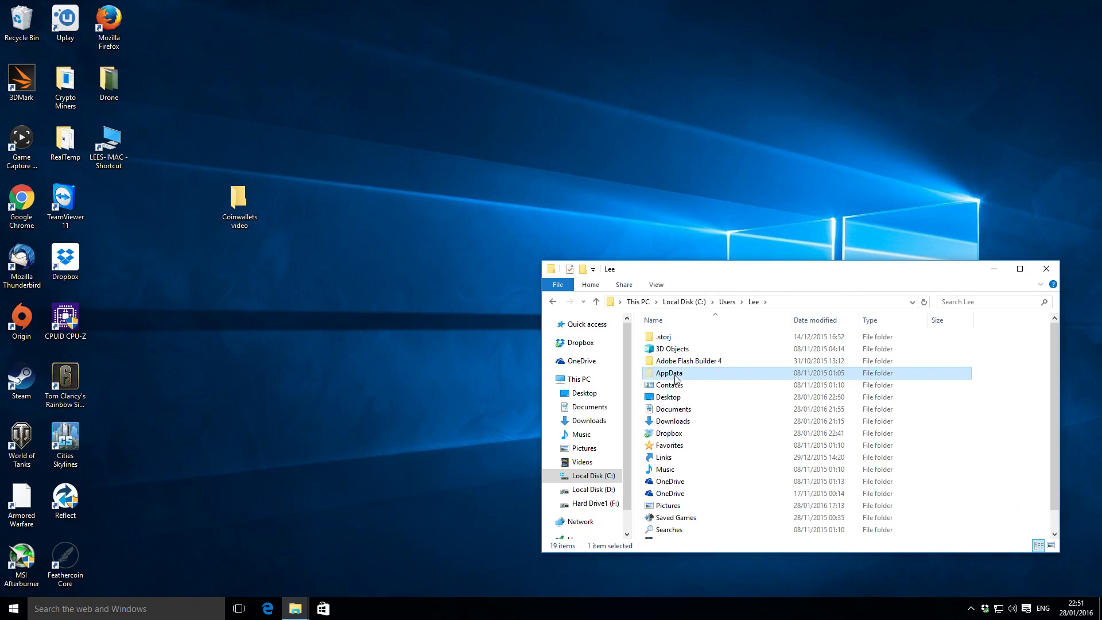
{"action": "left_click", "coordinate": [656, 286]}
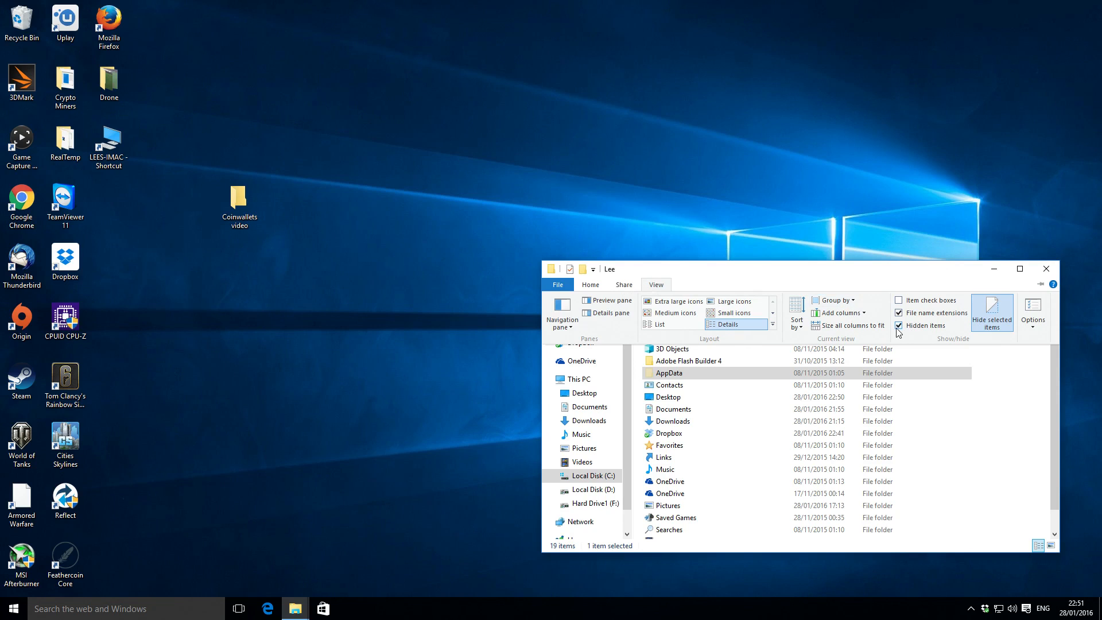
{"action": "left_click", "coordinate": [656, 284]}
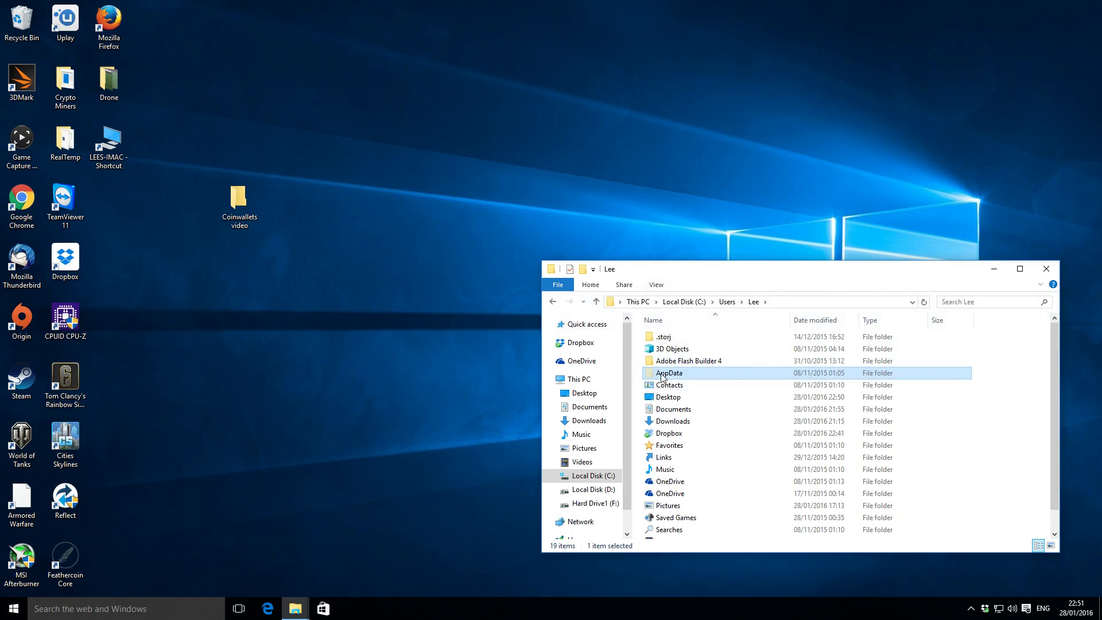
{"action": "key", "text": "Down"}
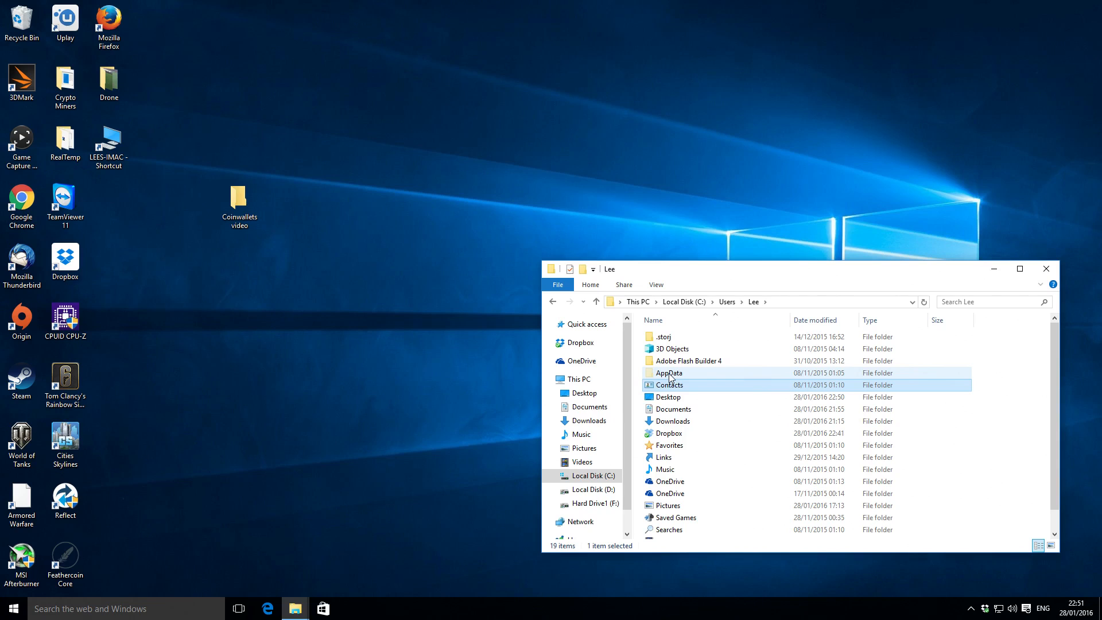
{"action": "double_click", "coordinate": [670, 374]}
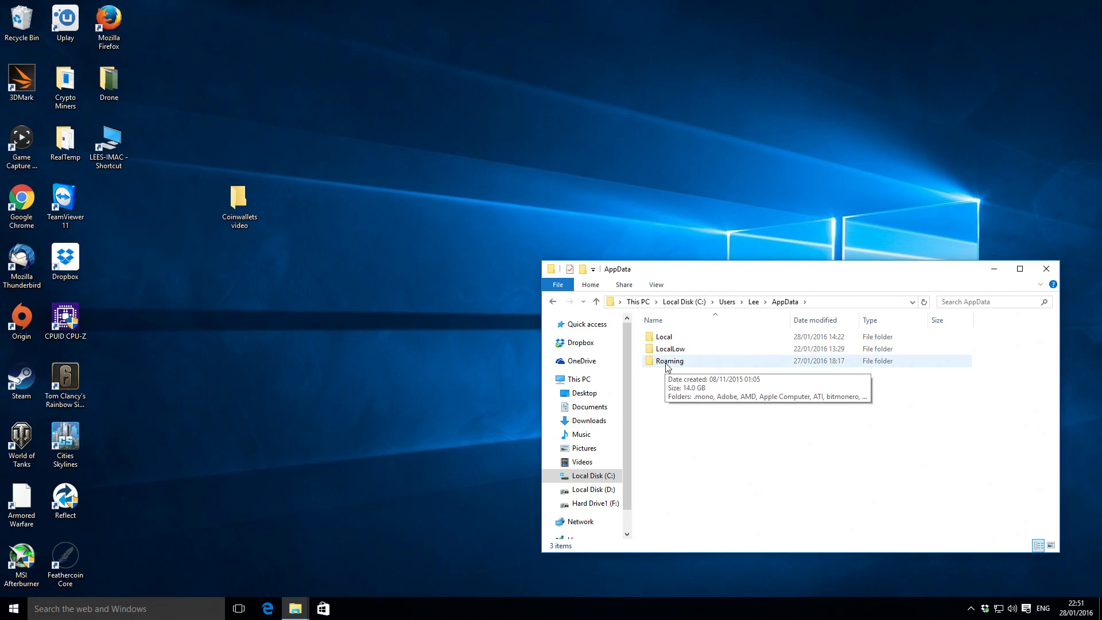
Open the Roaming folder in AppData, check the contents of its bitmonero folder, and return to Roaming.
{"action": "double_click", "coordinate": [668, 363]}
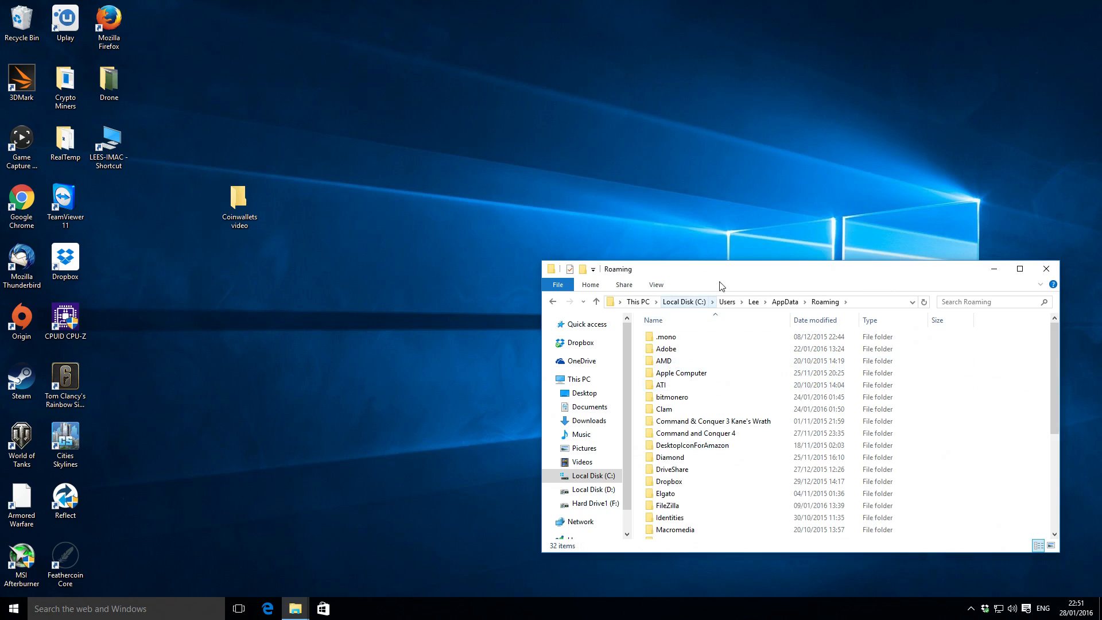
{"action": "left_click_drag", "start_coordinate": [728, 276], "coordinate": [614, 173]}
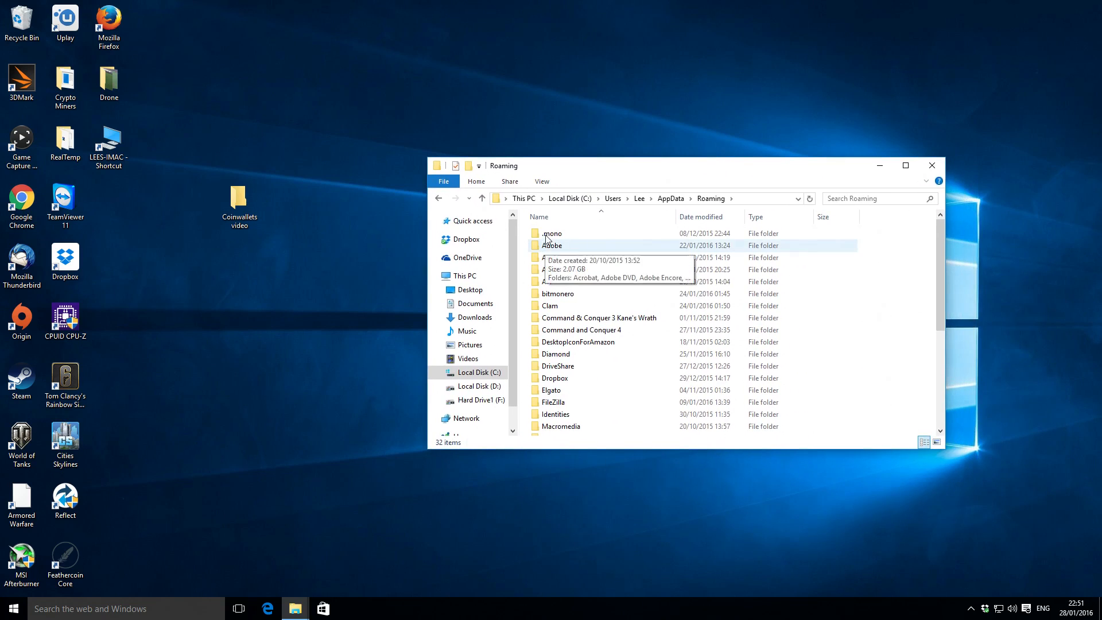
{"action": "left_click", "coordinate": [571, 294]}
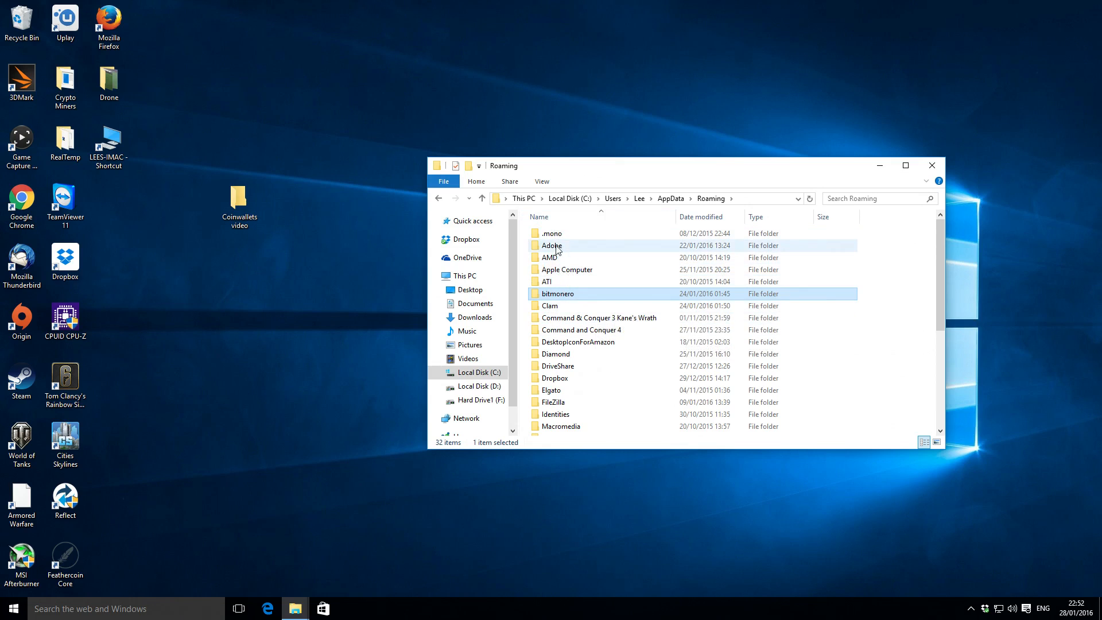
{"action": "mouse_move", "coordinate": [561, 312]}
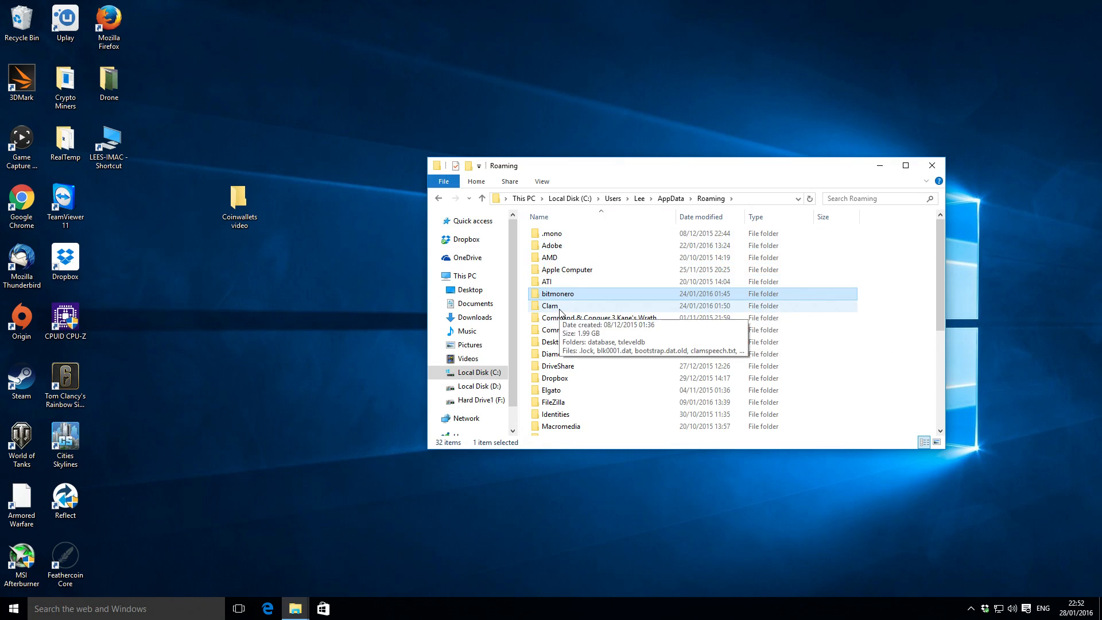
{"action": "double_click", "coordinate": [565, 297]}
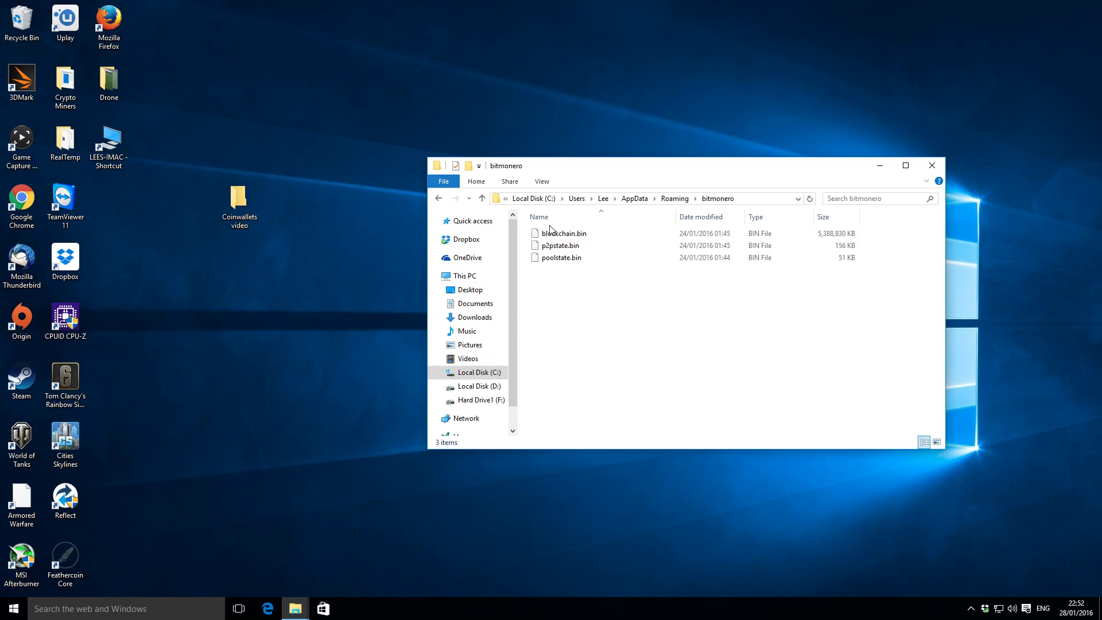
{"action": "left_click", "coordinate": [486, 199]}
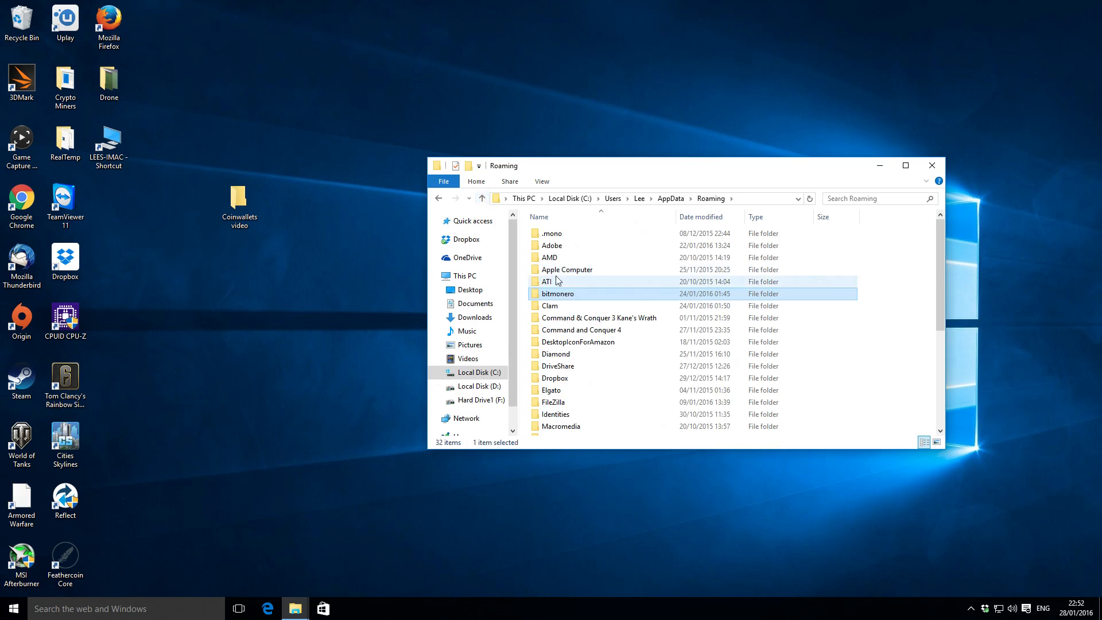
Copy wallet.dat from the Clam folder in Roaming into the desktop folder "Coinwallets video".
{"action": "left_click", "coordinate": [560, 309]}
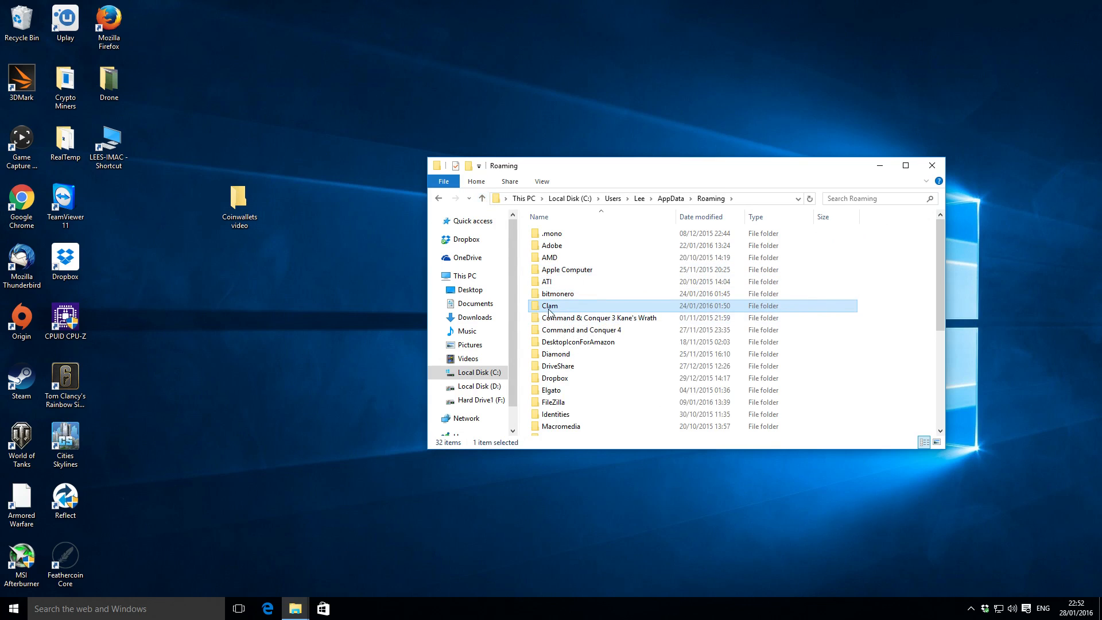
{"action": "double_click", "coordinate": [556, 309]}
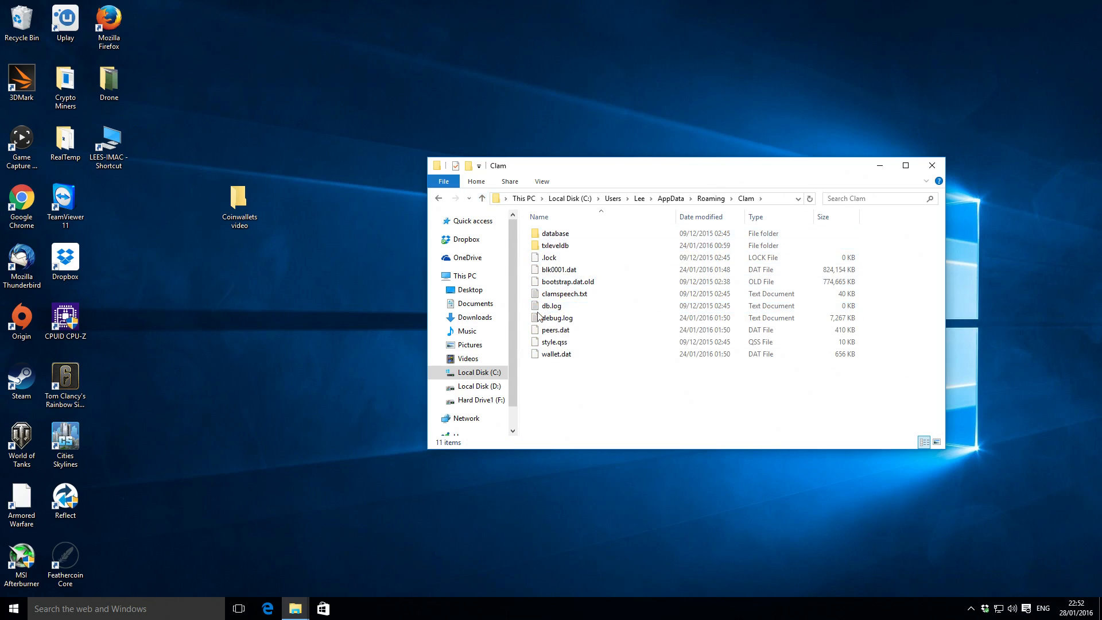
{"action": "left_click", "coordinate": [553, 357]}
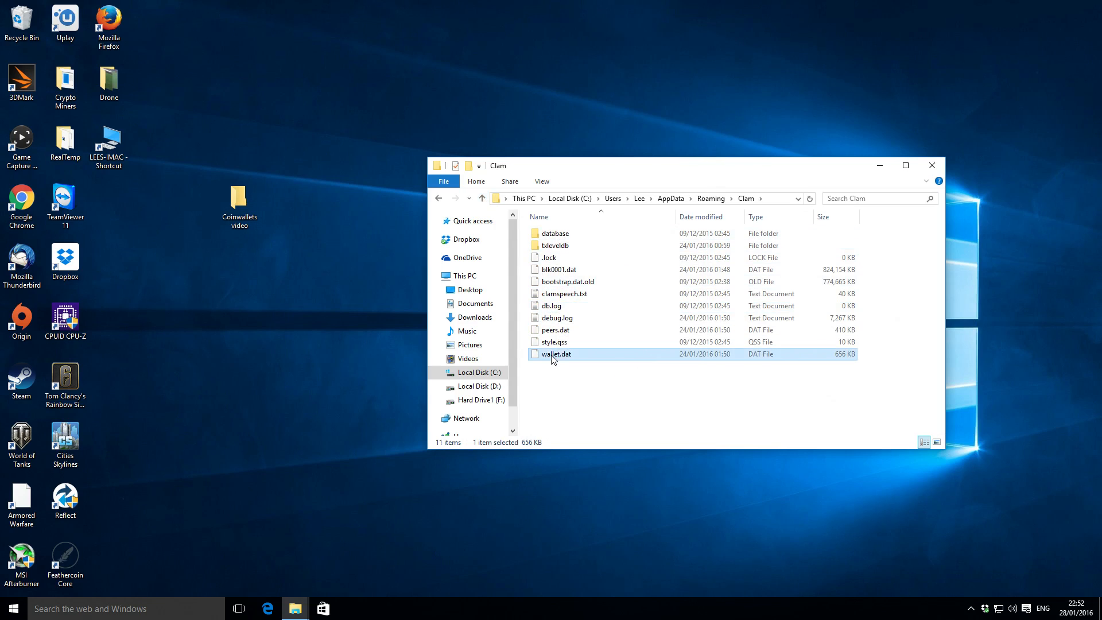
{"action": "left_click", "coordinate": [553, 383]}
{"action": "left_click", "coordinate": [553, 345]}
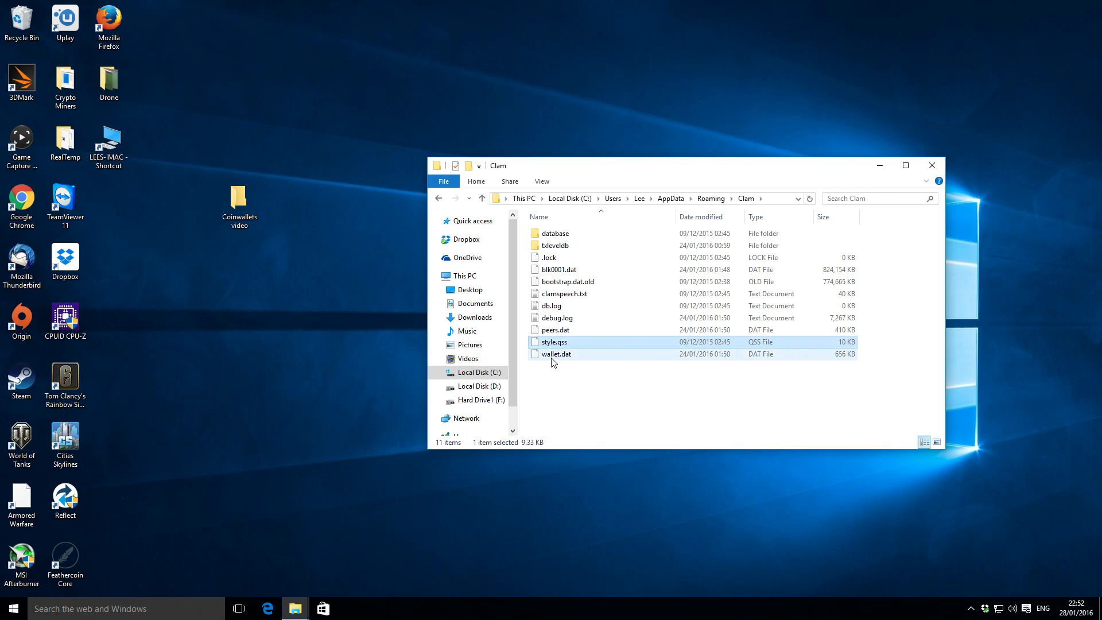
{"action": "left_click", "coordinate": [553, 357]}
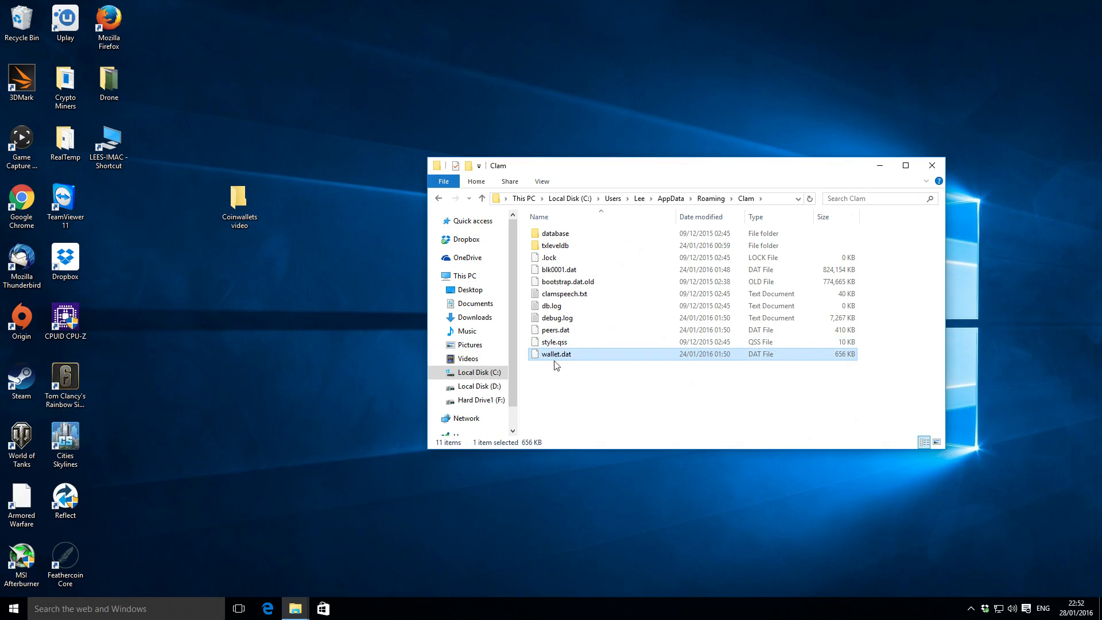
{"action": "right_click", "coordinate": [556, 357]}
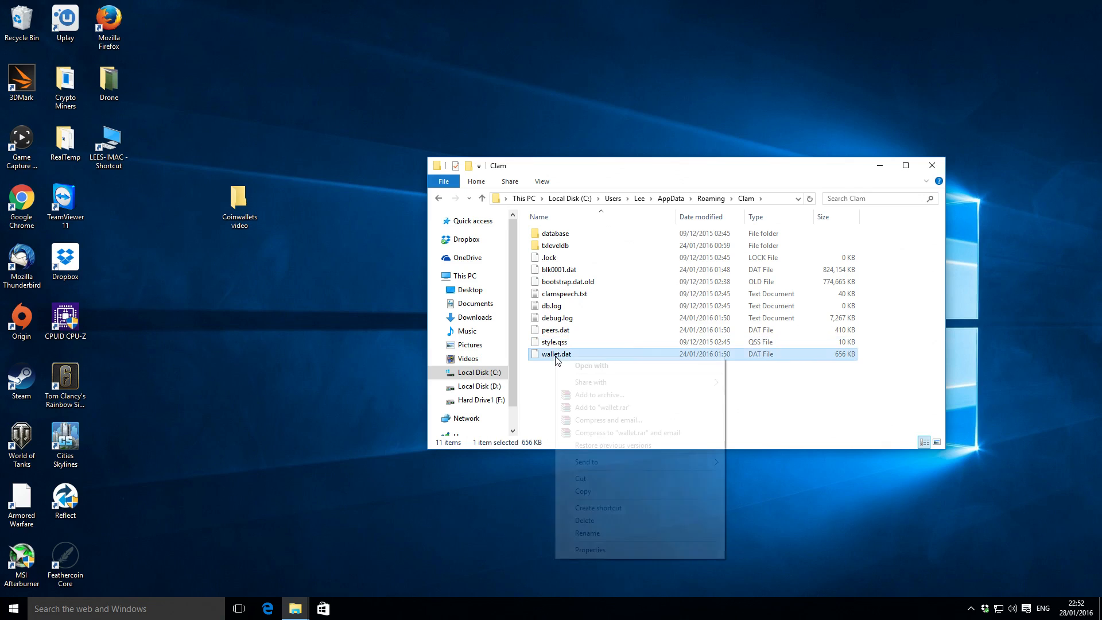
{"action": "left_click", "coordinate": [599, 490]}
{"action": "left_click", "coordinate": [550, 402]}
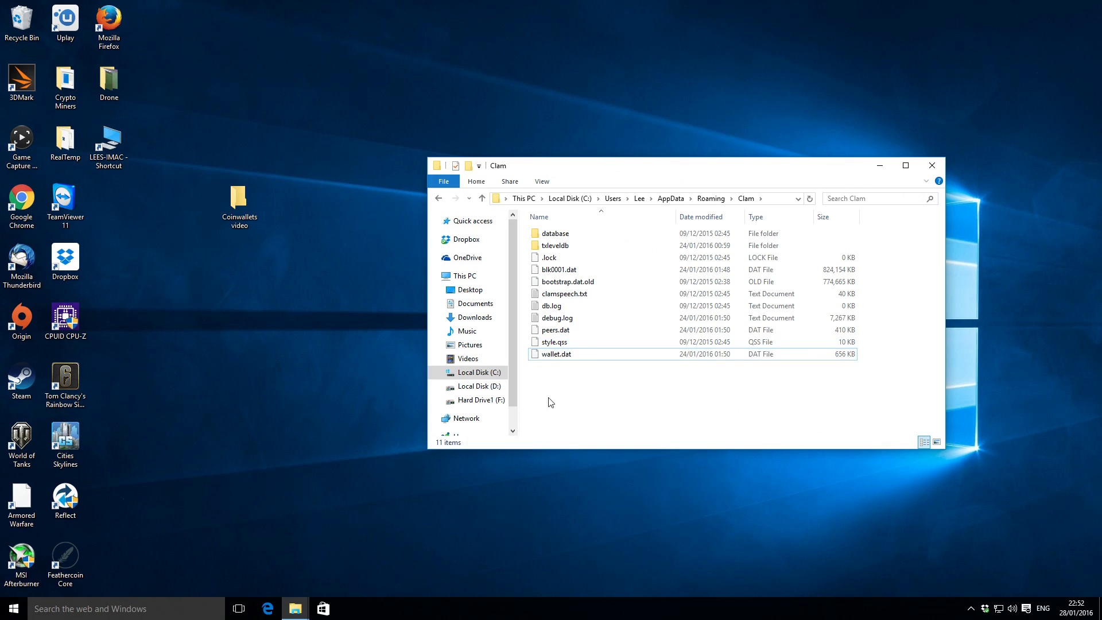
{"action": "double_click", "coordinate": [242, 199]}
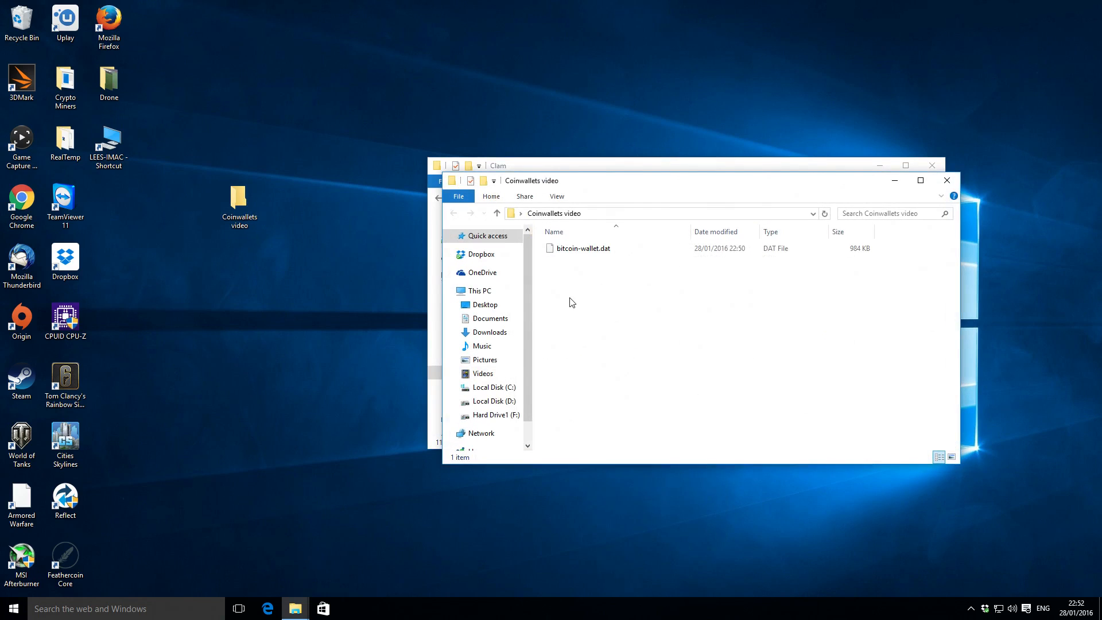
{"action": "right_click", "coordinate": [573, 302]}
{"action": "left_click", "coordinate": [610, 379]}
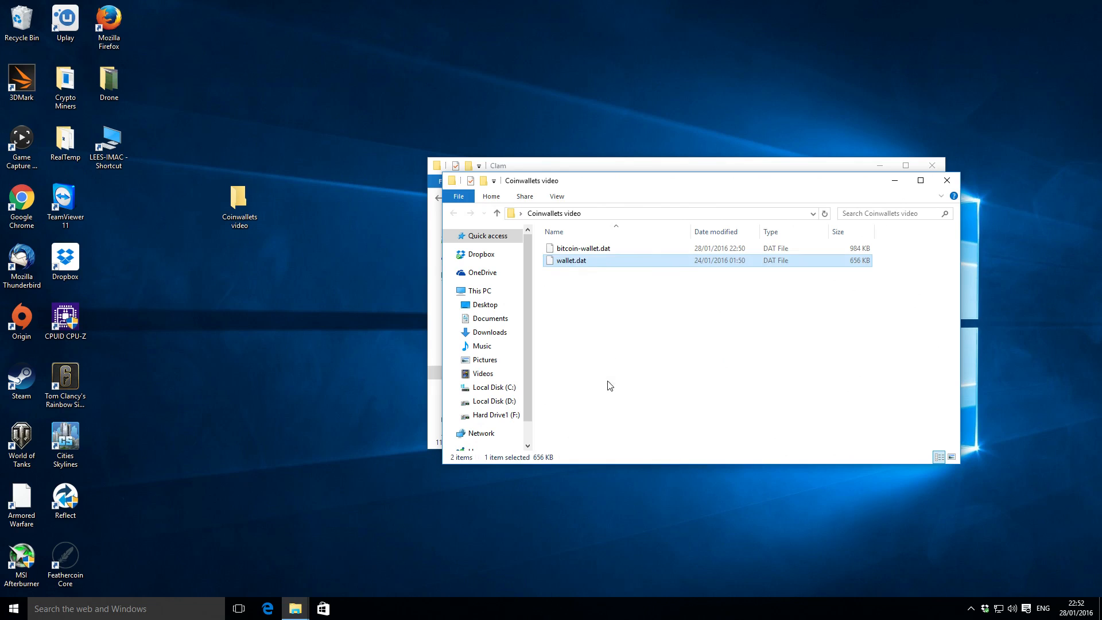
Rename the copied wallet.dat in the Coinwallets video folder as clam-wallet.dat.
{"action": "left_click", "coordinate": [560, 265]}
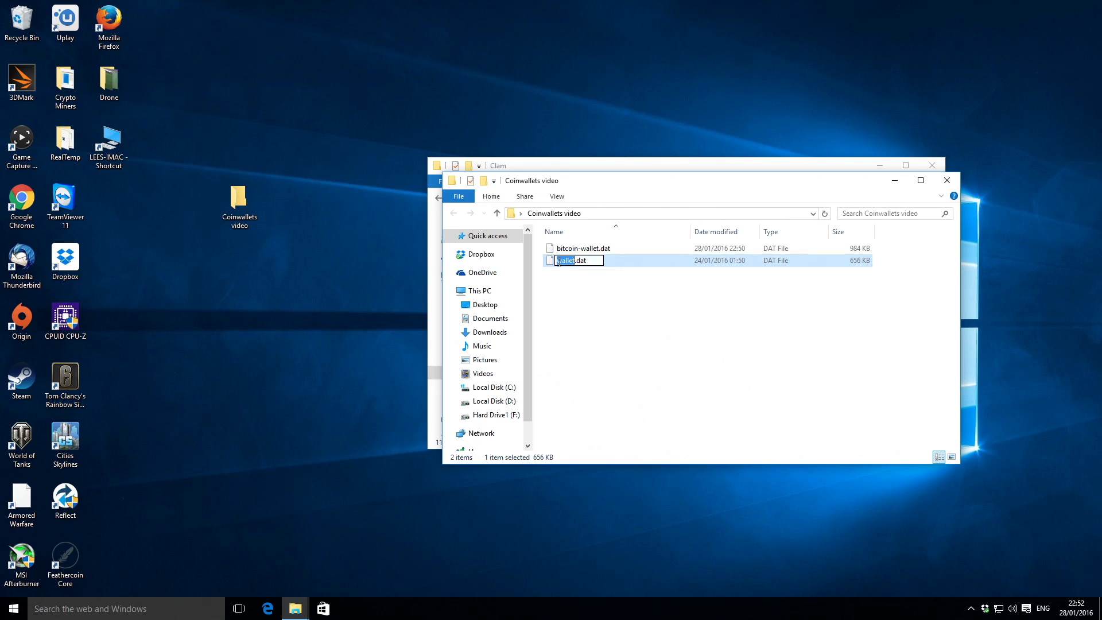
{"action": "left_click", "coordinate": [560, 266]}
{"action": "type", "text": "clam-"}
{"action": "left_click", "coordinate": [571, 287]}
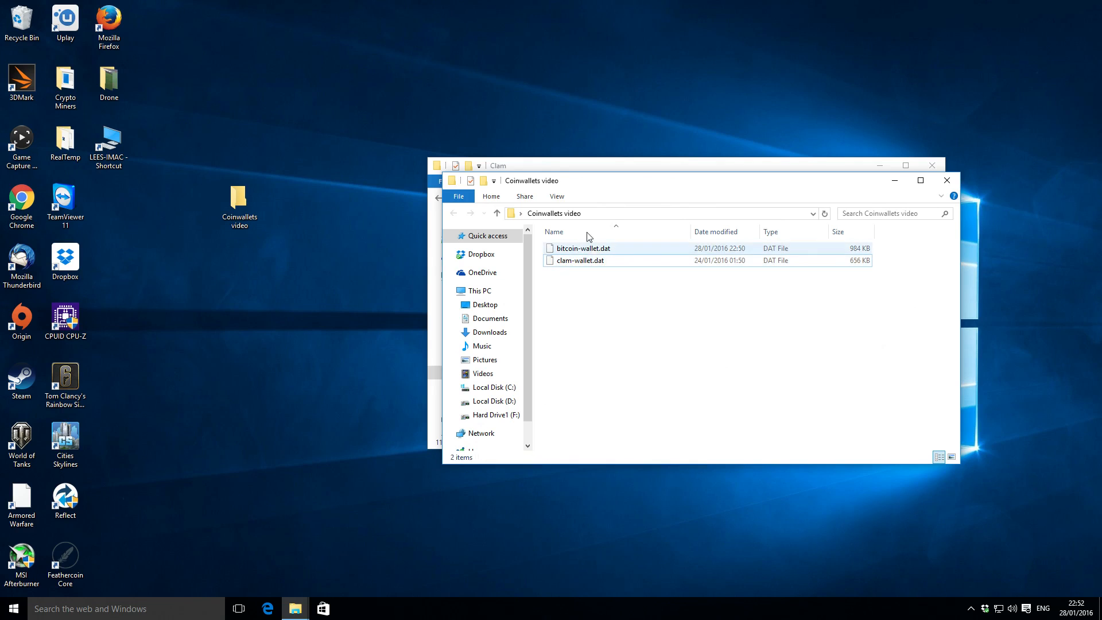
Go from the Clam folder back up to Roaming and open the Vertcoin folder.
{"action": "left_click", "coordinate": [571, 162]}
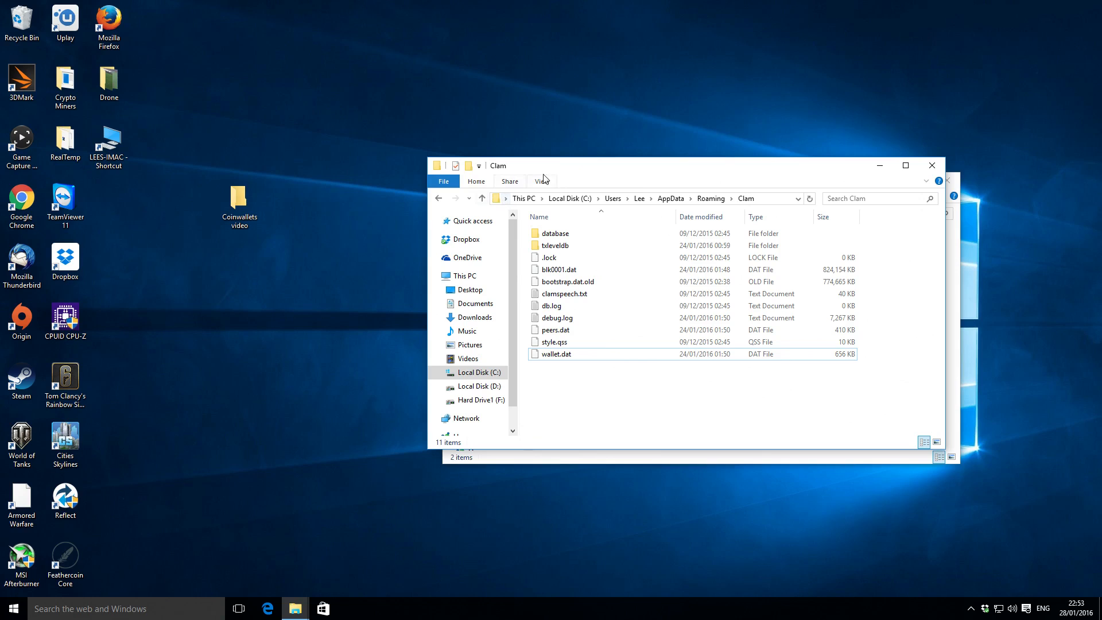
{"action": "left_click_drag", "start_coordinate": [553, 172], "coordinate": [528, 159]}
{"action": "left_click", "coordinate": [457, 186]}
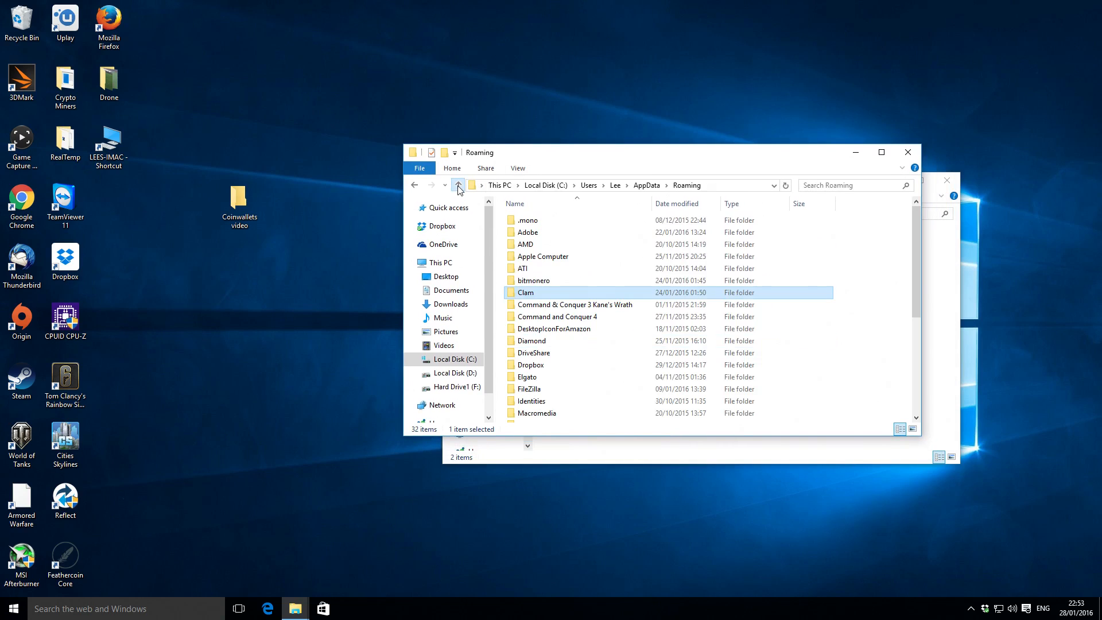
{"action": "left_click", "coordinate": [542, 331]}
{"action": "scroll", "coordinate": [542, 333], "scroll_direction": "down", "scroll_amount": 1}
{"action": "scroll", "coordinate": [542, 337], "scroll_direction": "down", "scroll_amount": 1}
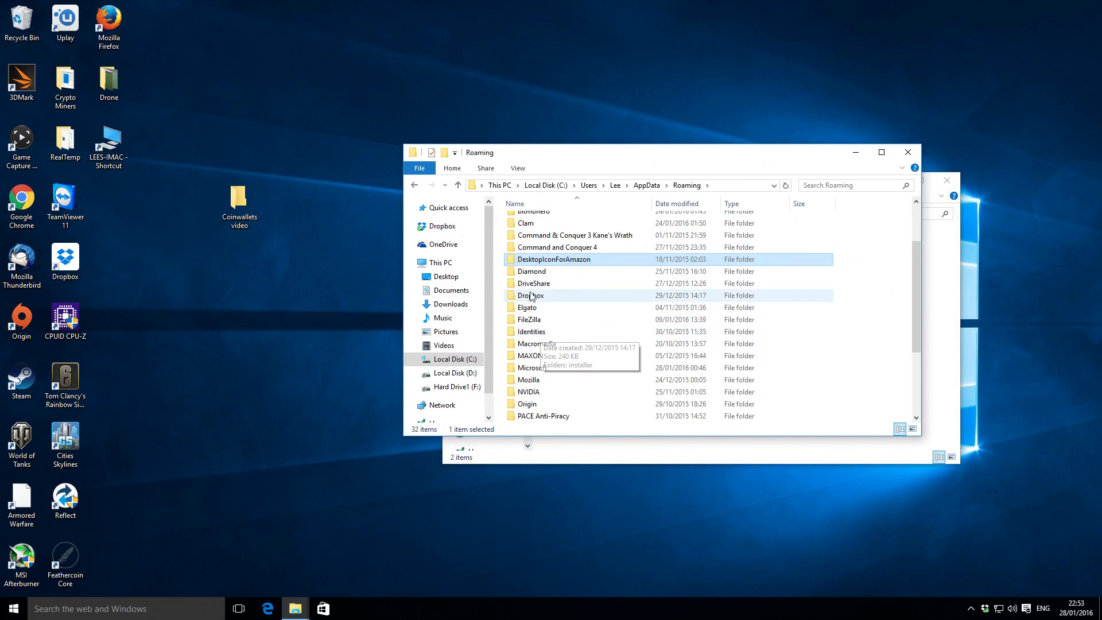
{"action": "left_click", "coordinate": [539, 340]}
{"action": "scroll", "coordinate": [551, 347], "scroll_direction": "down", "scroll_amount": 3}
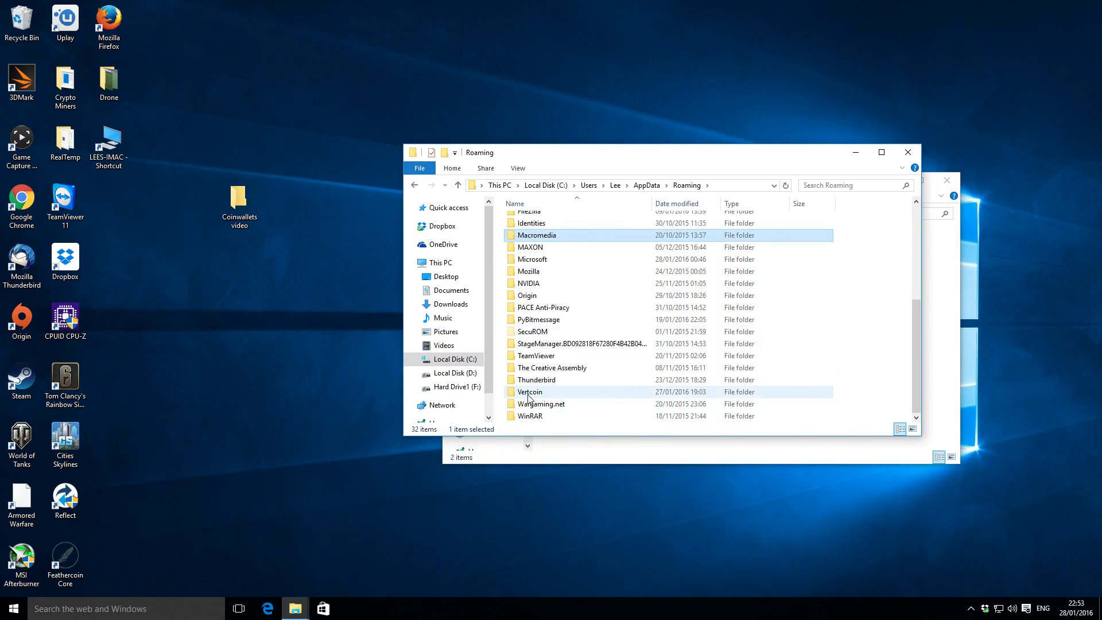
{"action": "double_click", "coordinate": [529, 392]}
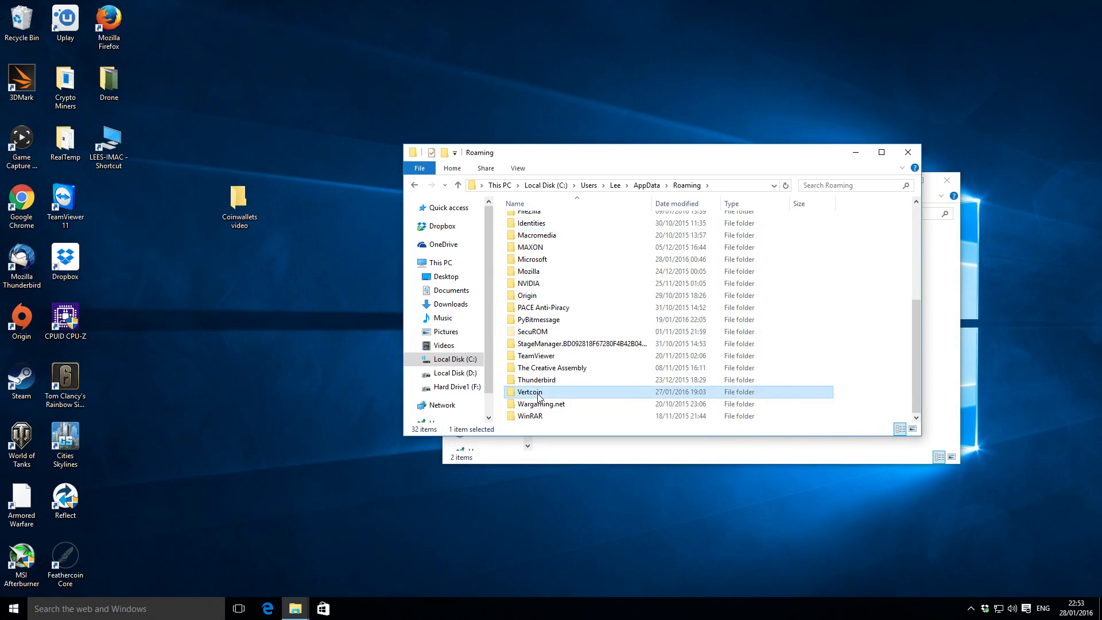
Copy the Vertcoin wallet.dat file into the Coinwallets video folder.
{"action": "left_click", "coordinate": [526, 293]}
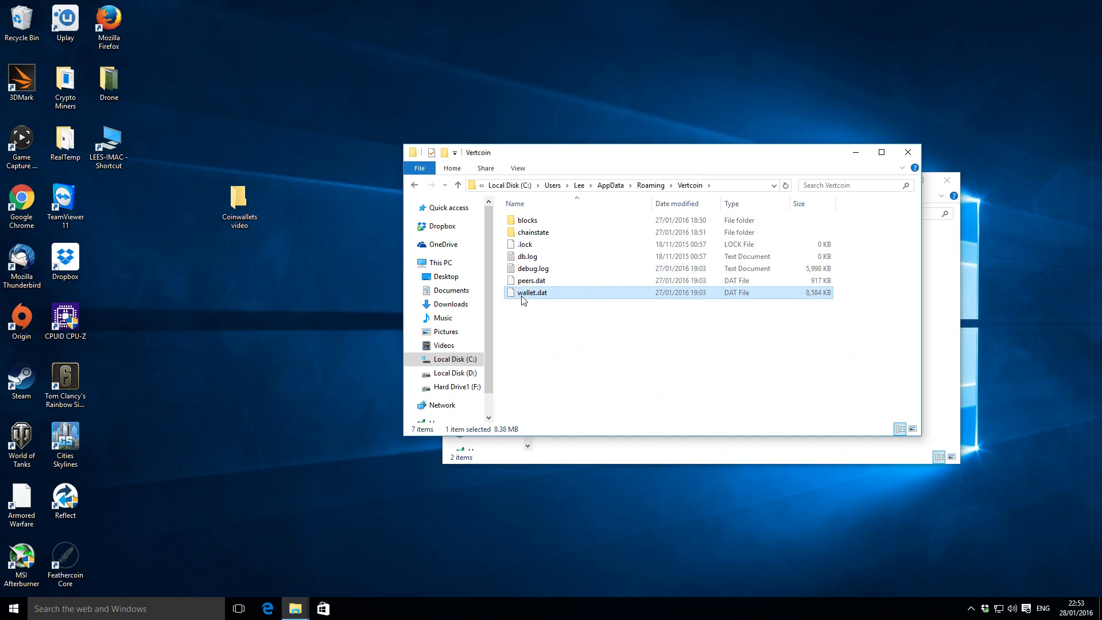
{"action": "left_click", "coordinate": [613, 457]}
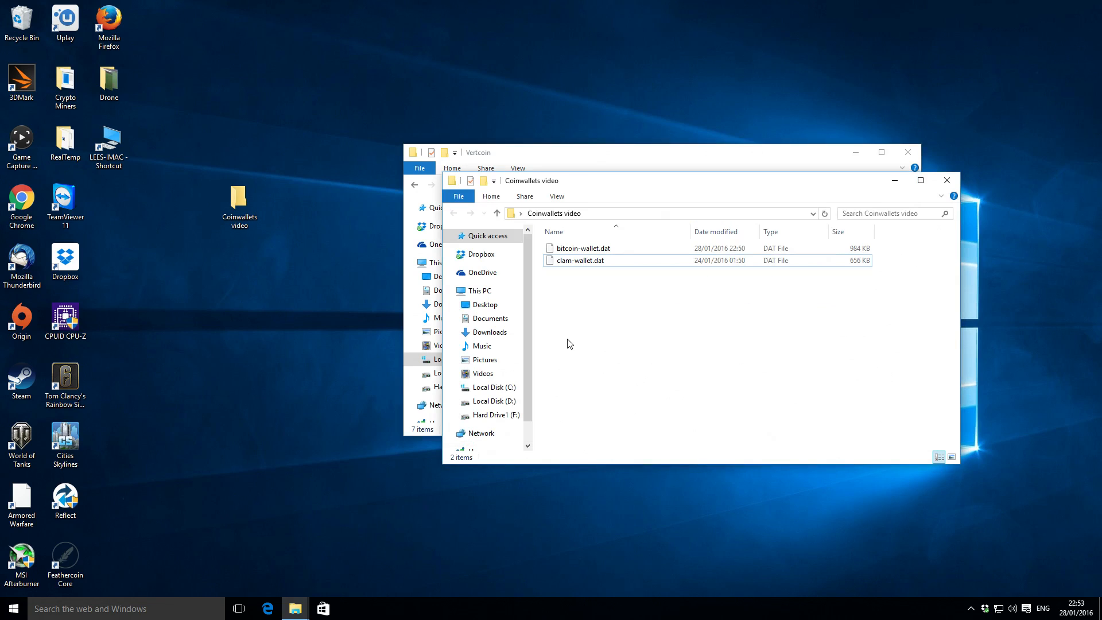
{"action": "right_click", "coordinate": [570, 343]}
{"action": "left_click", "coordinate": [601, 421]}
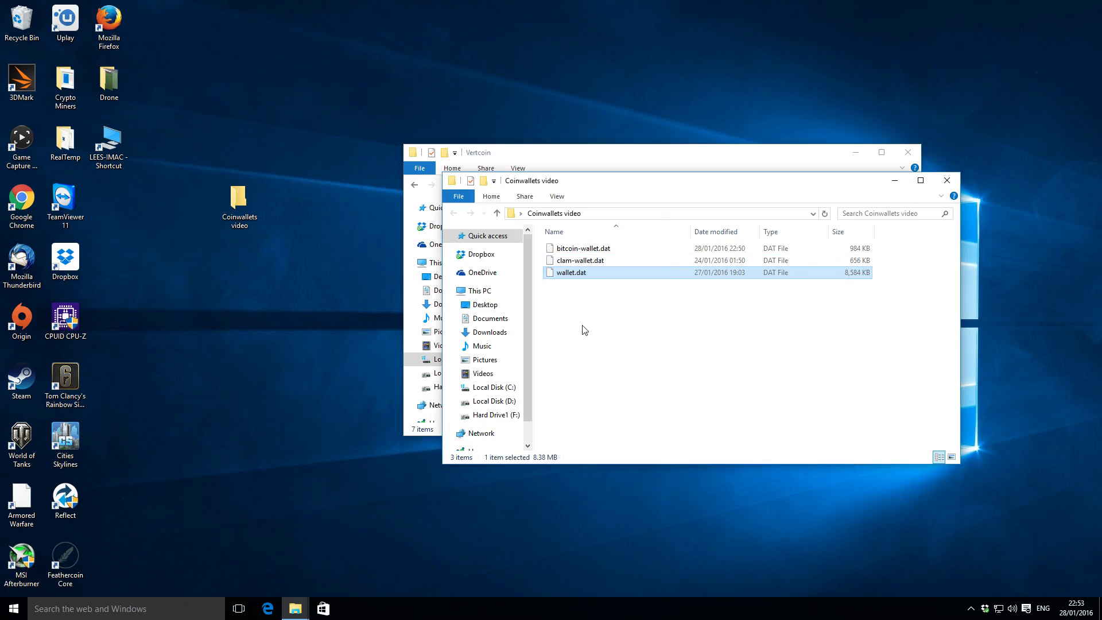
Rename the newly copied wallet.dat in the Coinwallets video folder as vertcoin-wallet.dat.
{"action": "left_click", "coordinate": [560, 274]}
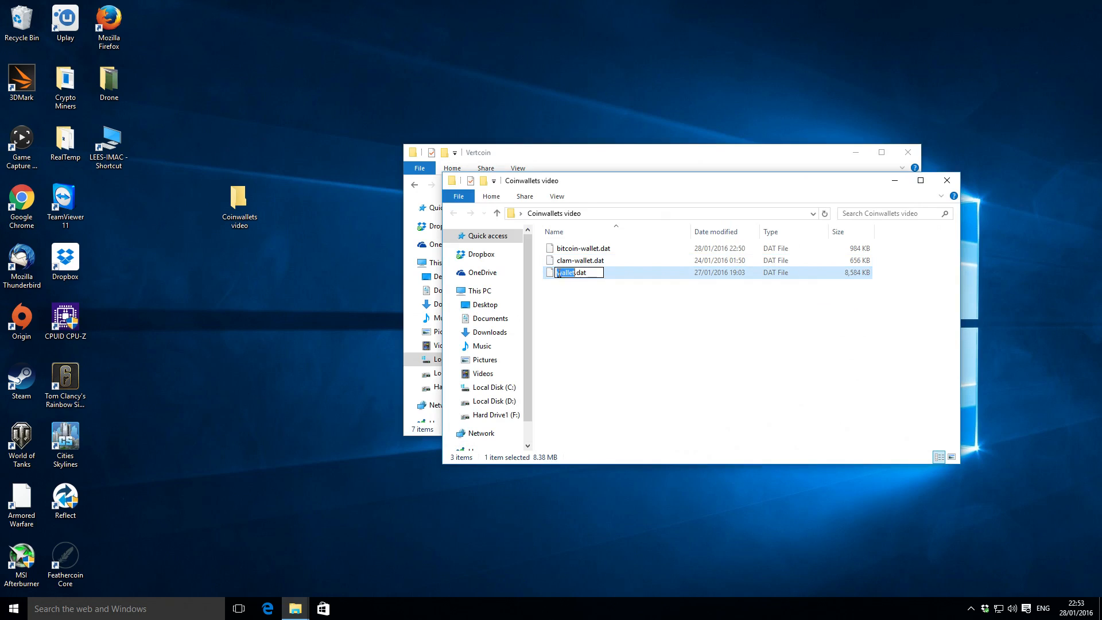
{"action": "left_click", "coordinate": [556, 273]}
{"action": "type", "text": "vertcoin"}
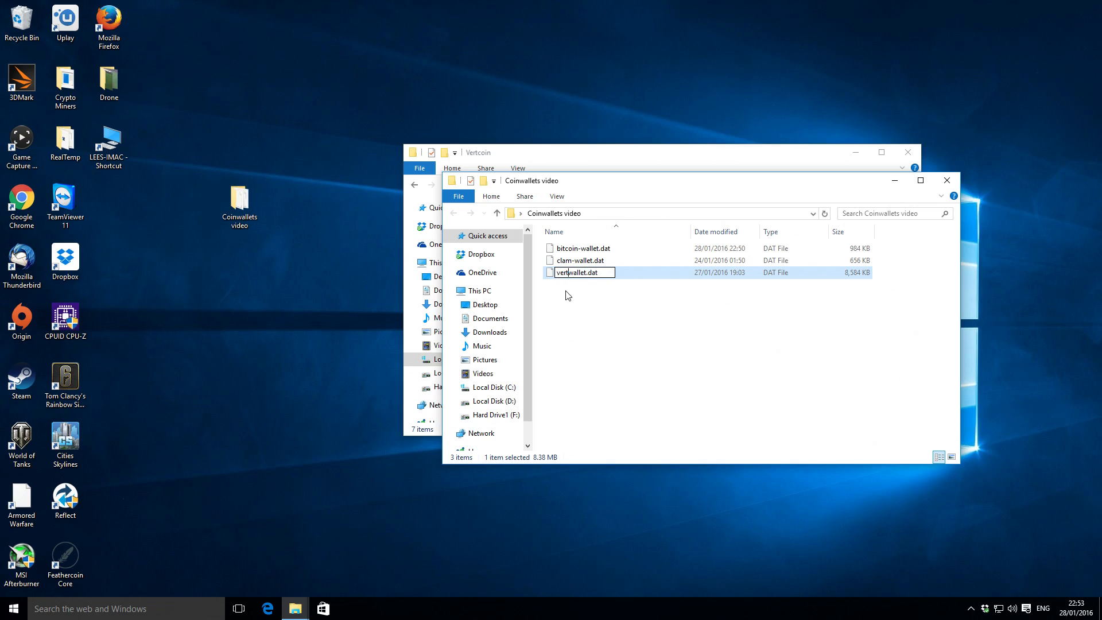
{"action": "type", "text": "-"}
{"action": "left_click", "coordinate": [573, 300]}
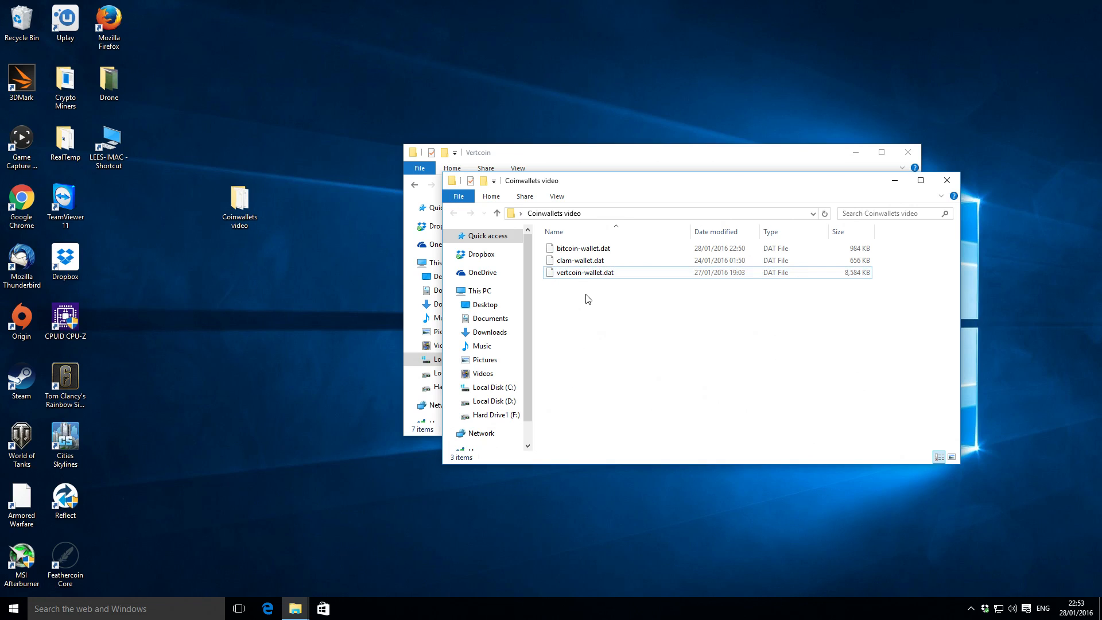
Return from the Vertcoin folder to Roaming in AppData and open the Diamond folder.
{"action": "left_click_drag", "start_coordinate": [599, 186], "coordinate": [597, 212]}
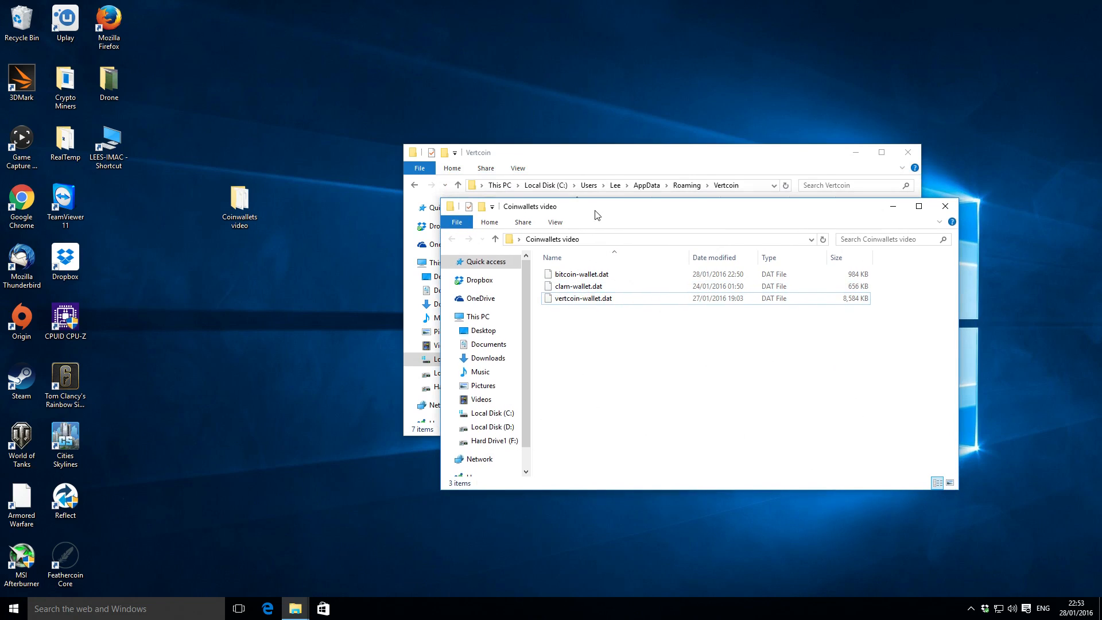
{"action": "left_click", "coordinate": [653, 164]}
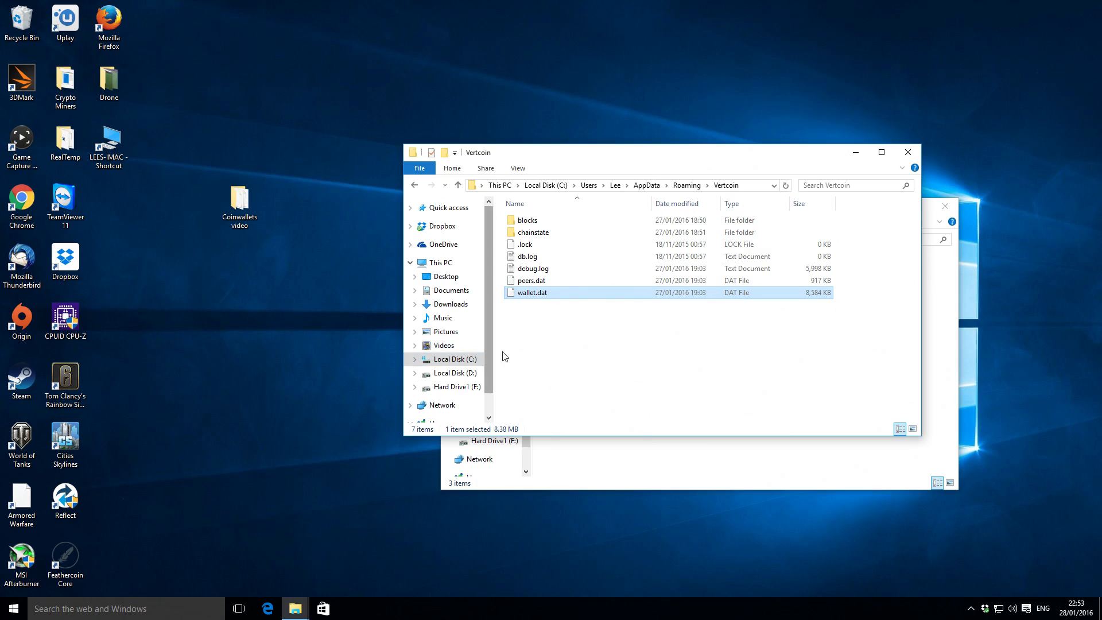
{"action": "left_click", "coordinate": [458, 185]}
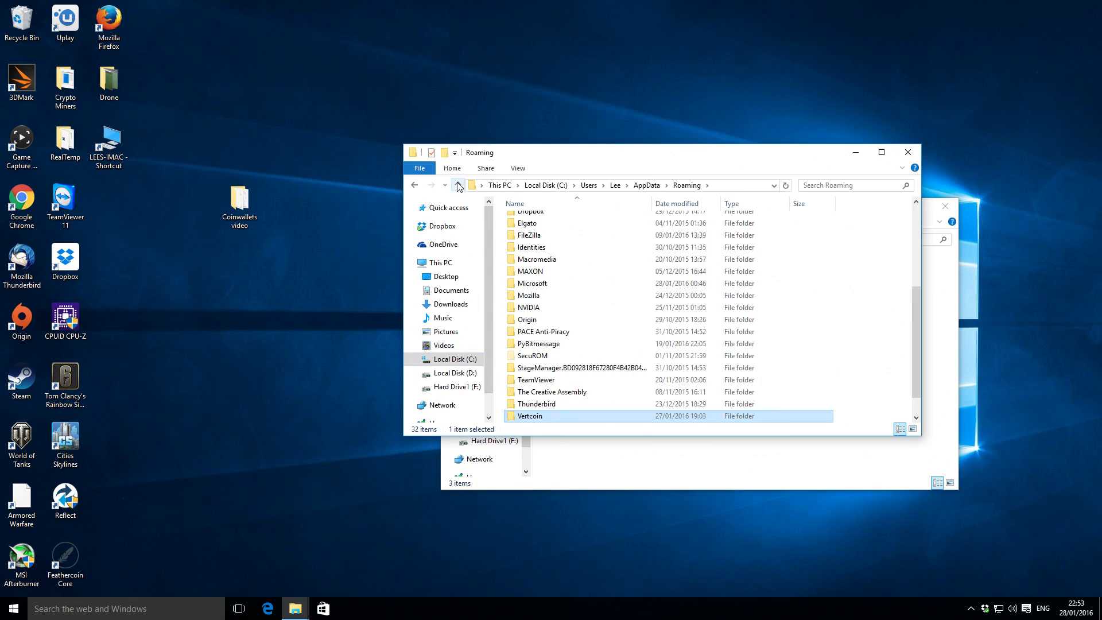
{"action": "left_click", "coordinate": [458, 185]}
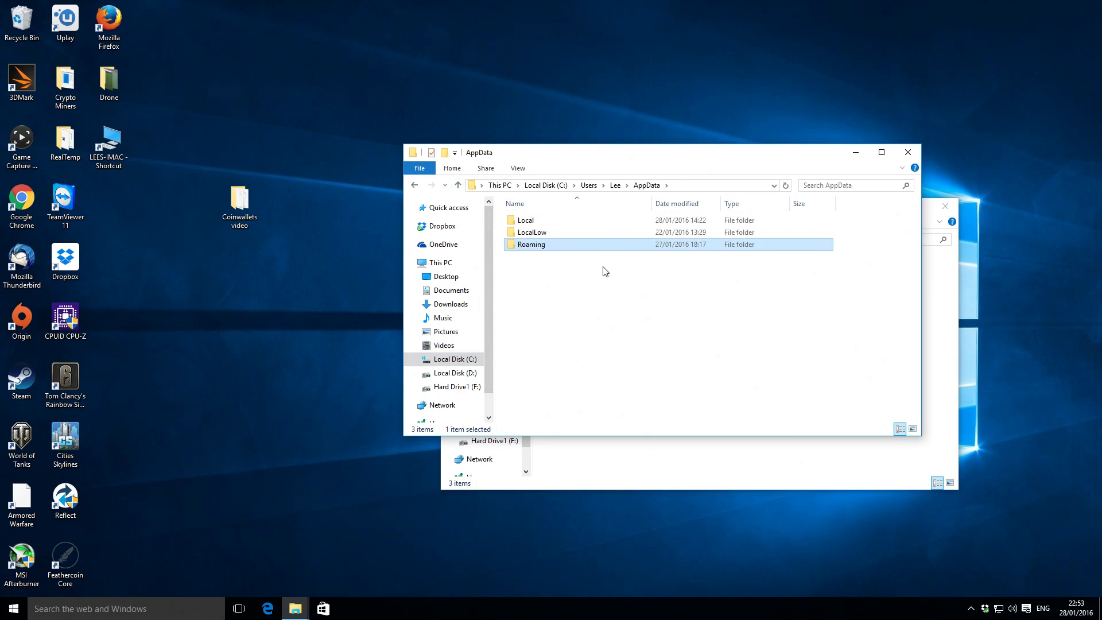
{"action": "double_click", "coordinate": [547, 247]}
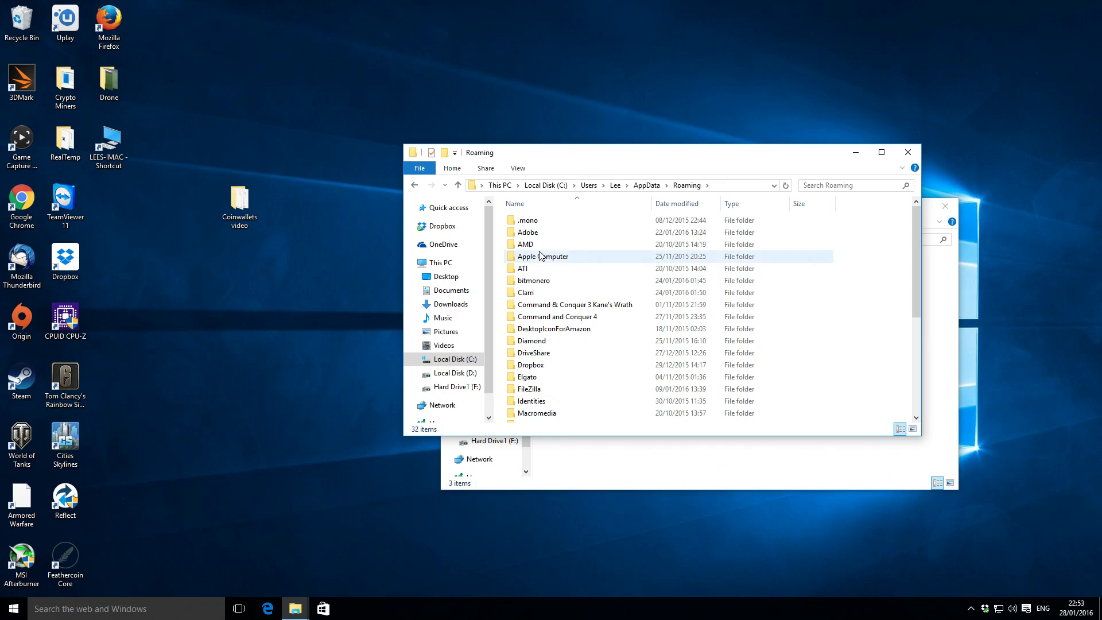
{"action": "left_click", "coordinate": [539, 341]}
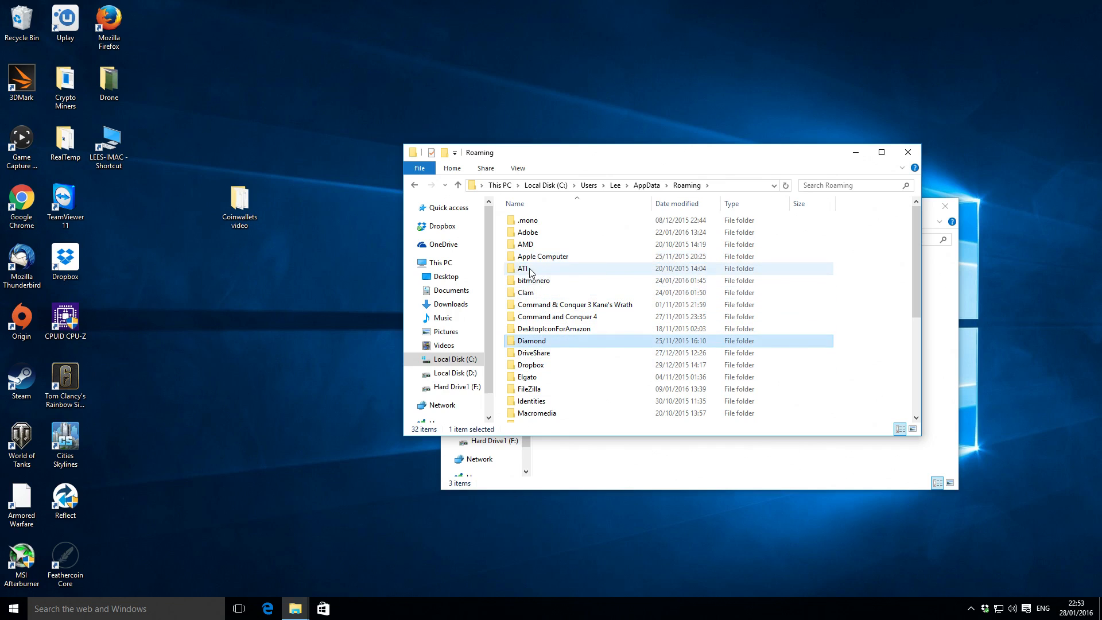
{"action": "key", "text": "Down"}
{"action": "key", "text": "Down"}
{"action": "key", "text": "Down"}
{"action": "key", "text": "Down"}
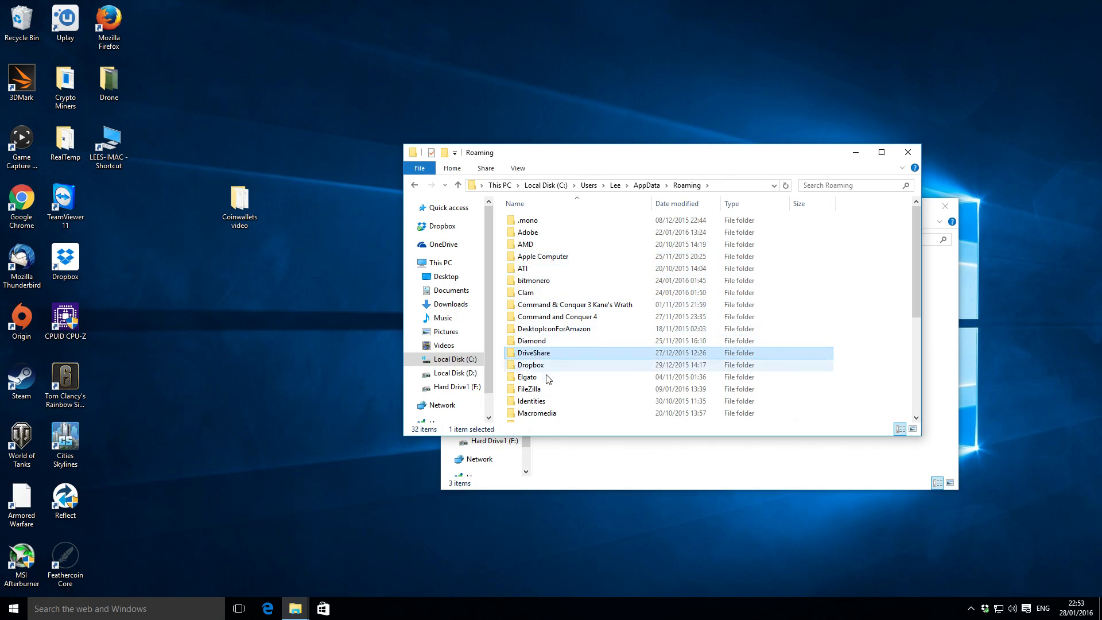
{"action": "double_click", "coordinate": [534, 343]}
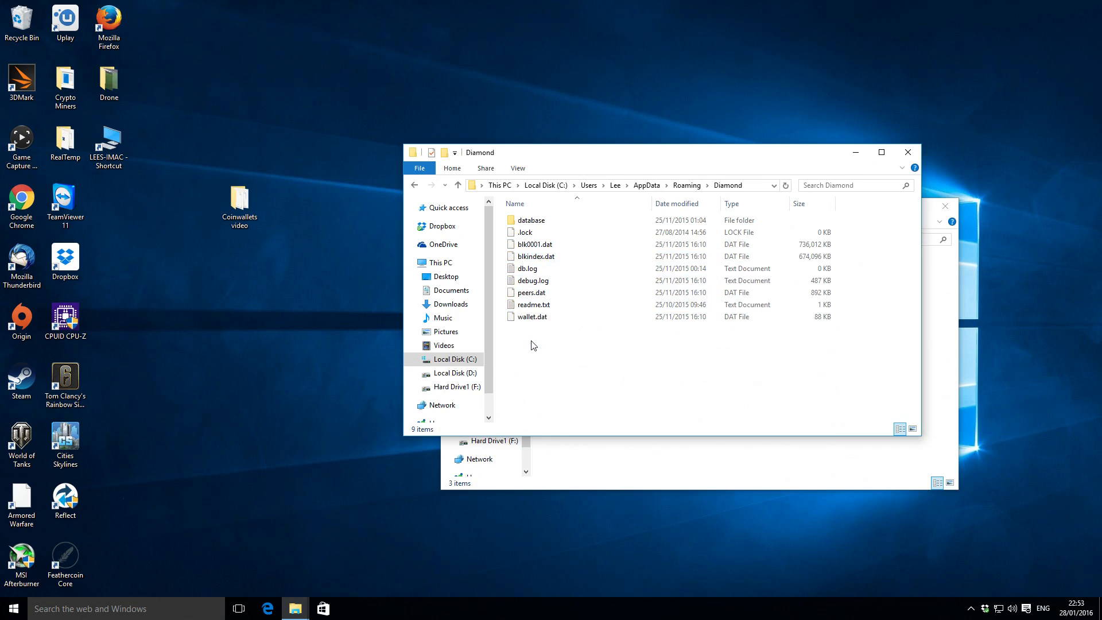
Leave the Diamond folder and open the Bitcoin folder inside Cryptocoins on Hard Drive1 (F:).
{"action": "left_click", "coordinate": [459, 185]}
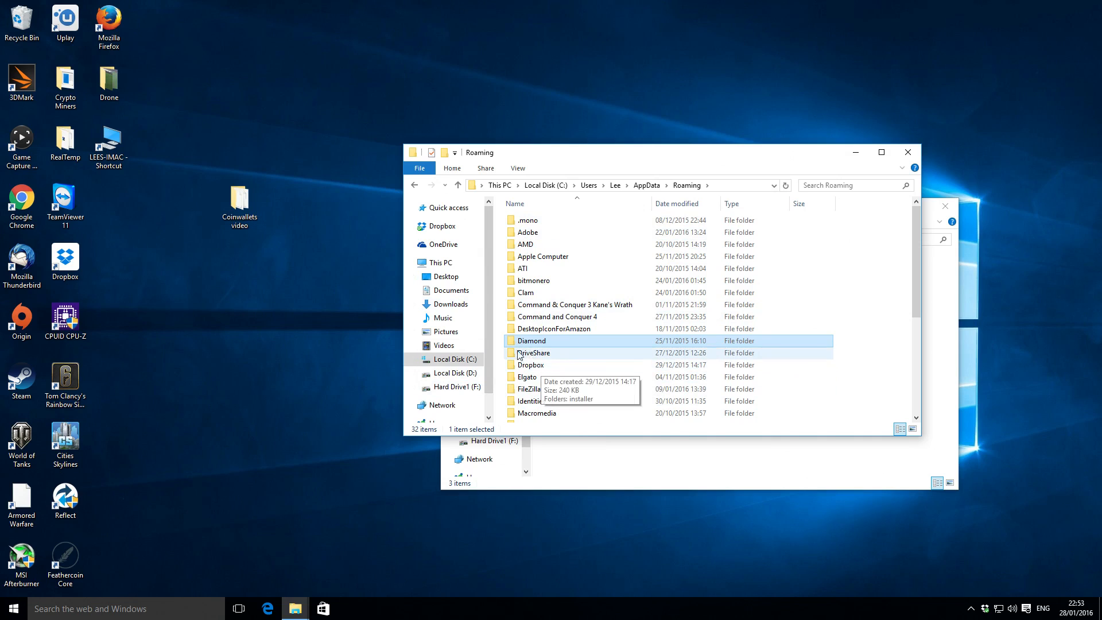
{"action": "left_click", "coordinate": [452, 388]}
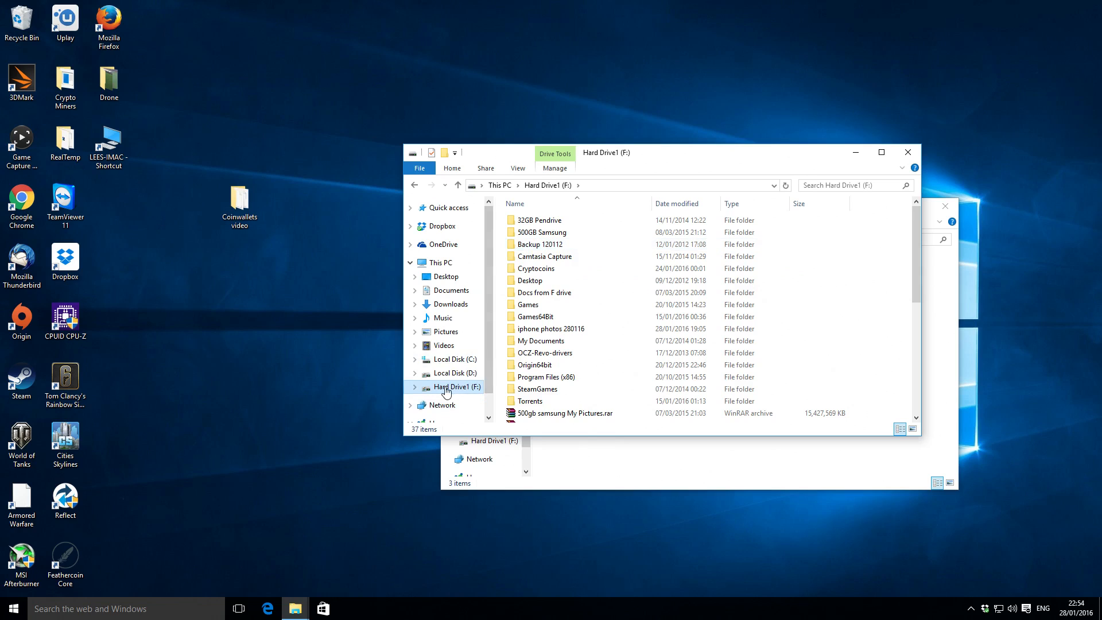
{"action": "double_click", "coordinate": [545, 269]}
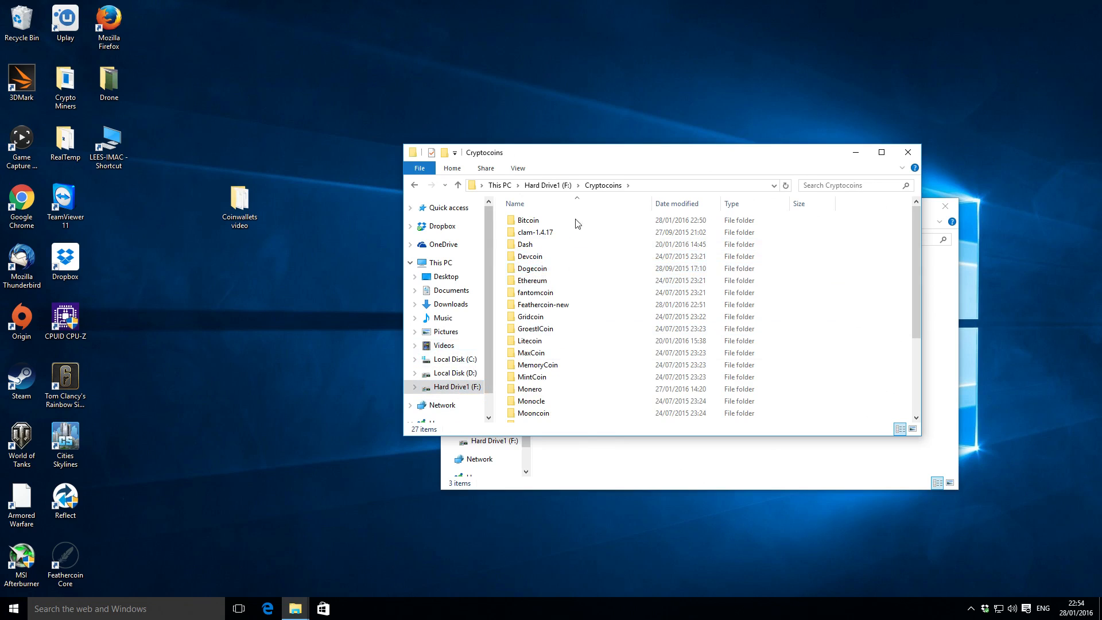
{"action": "double_click", "coordinate": [528, 221]}
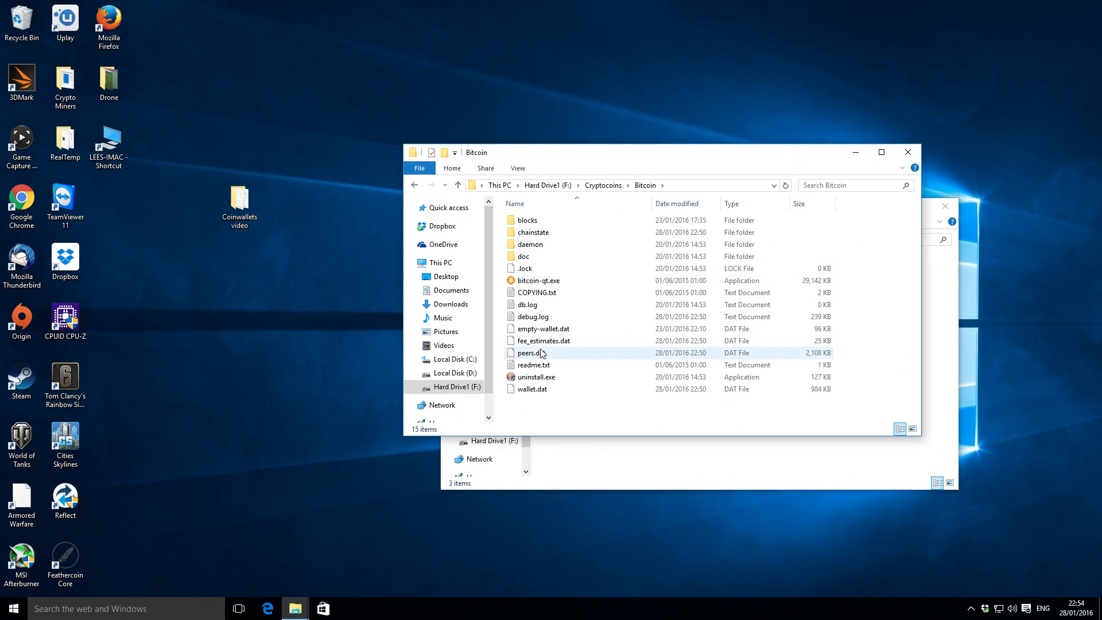
Copy the wallet.dat file from the Bitcoin folder into the Coinwallets video folder.
{"action": "left_click", "coordinate": [533, 391]}
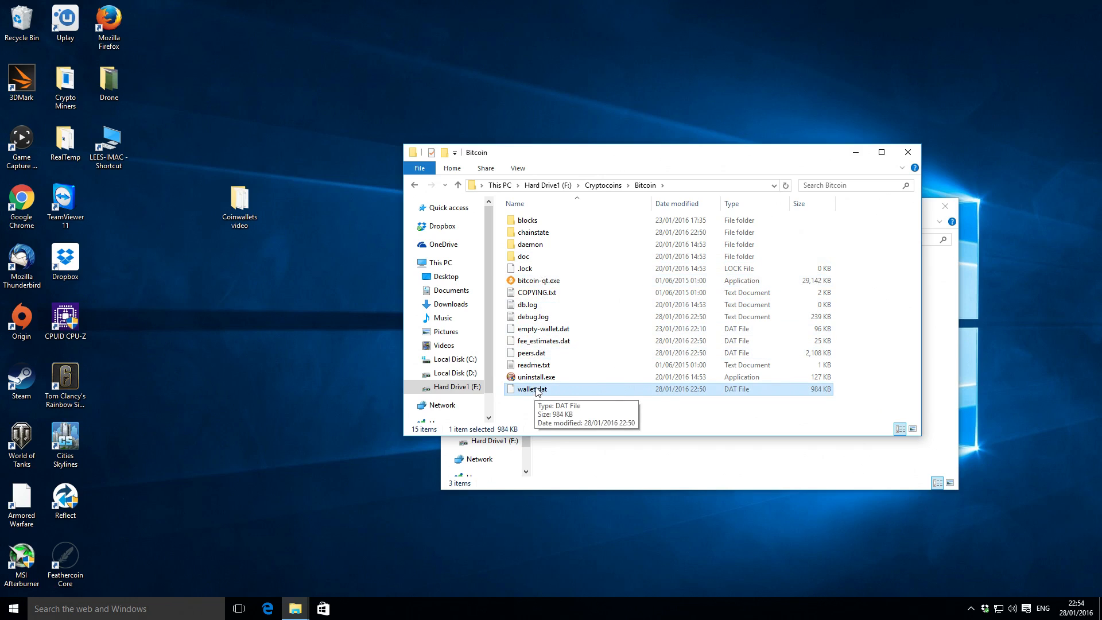
{"action": "left_click", "coordinate": [625, 472]}
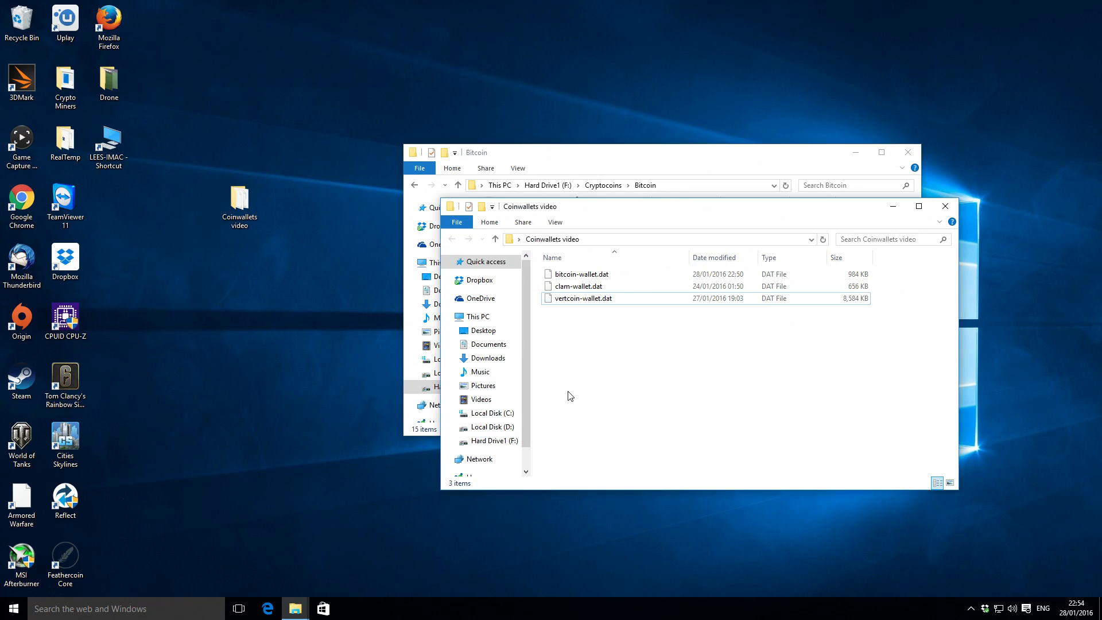
{"action": "key", "text": "ctrl+v"}
{"action": "left_click", "coordinate": [572, 391]}
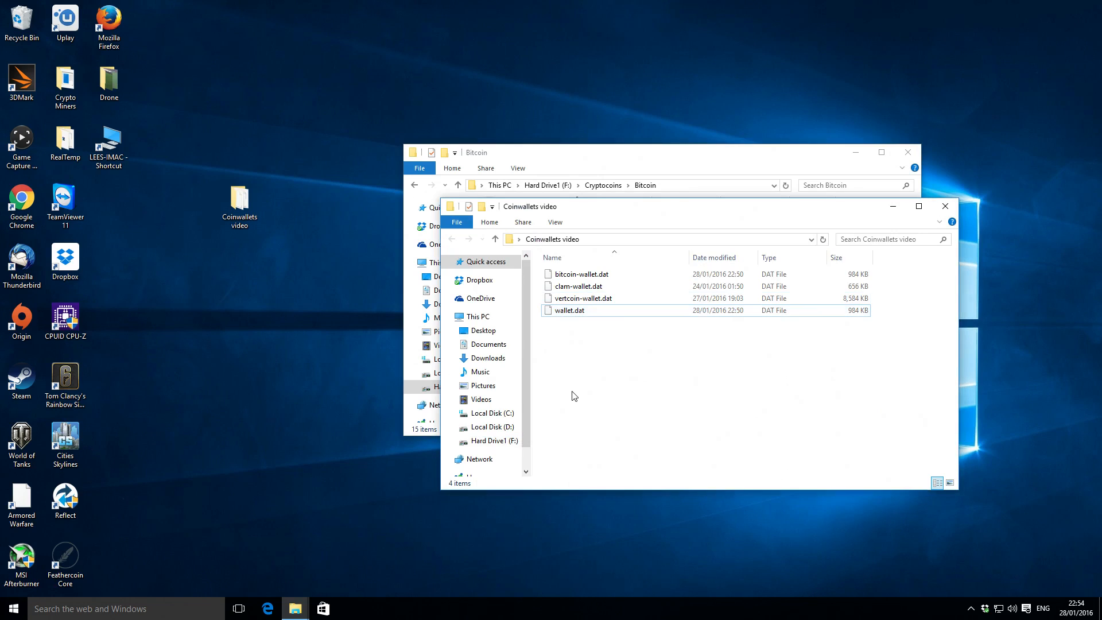
Rename the newly copied wallet.dat in the Coinwallets video folder as bitcoin1-wallet.dat.
{"action": "left_click", "coordinate": [554, 312]}
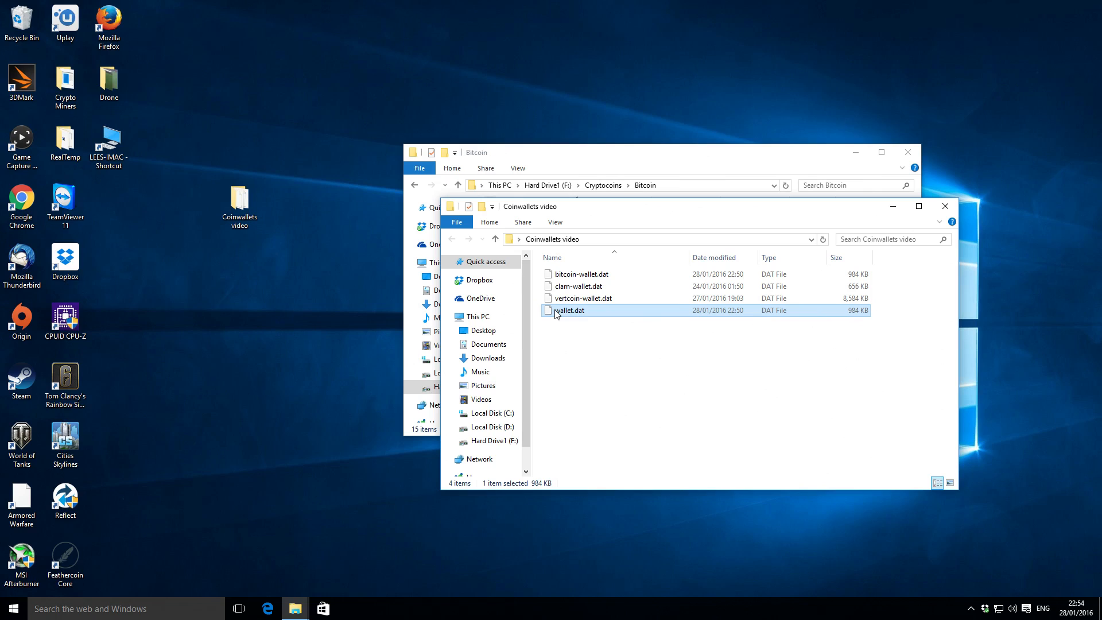
{"action": "left_click", "coordinate": [556, 314]}
{"action": "left_click", "coordinate": [561, 310]}
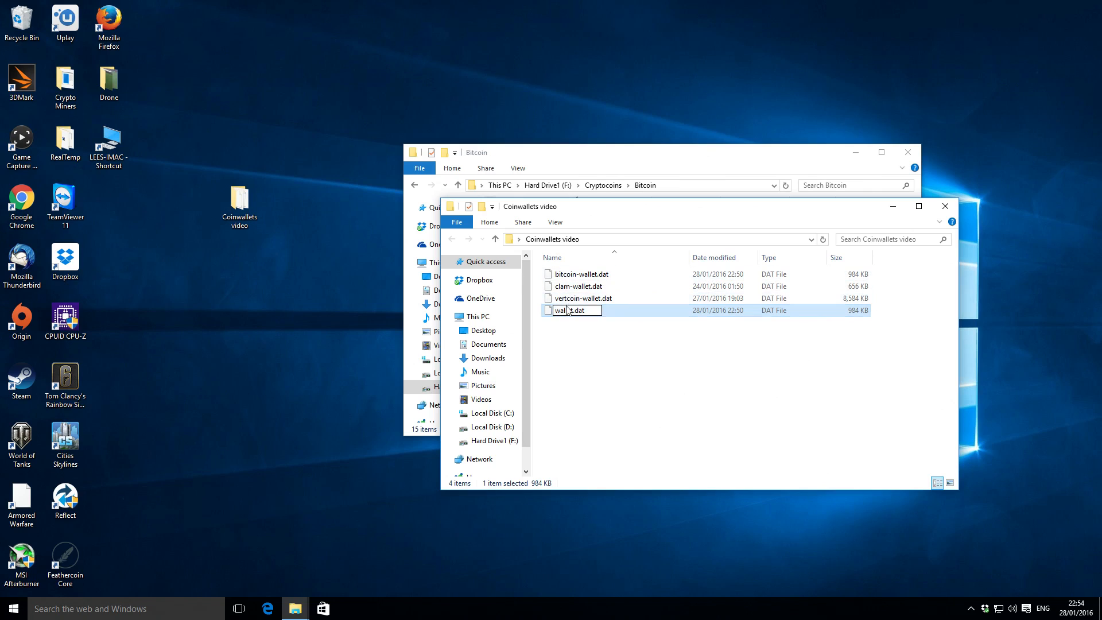
{"action": "type", "text": "bitcoin1-"}
{"action": "left_click", "coordinate": [598, 348]}
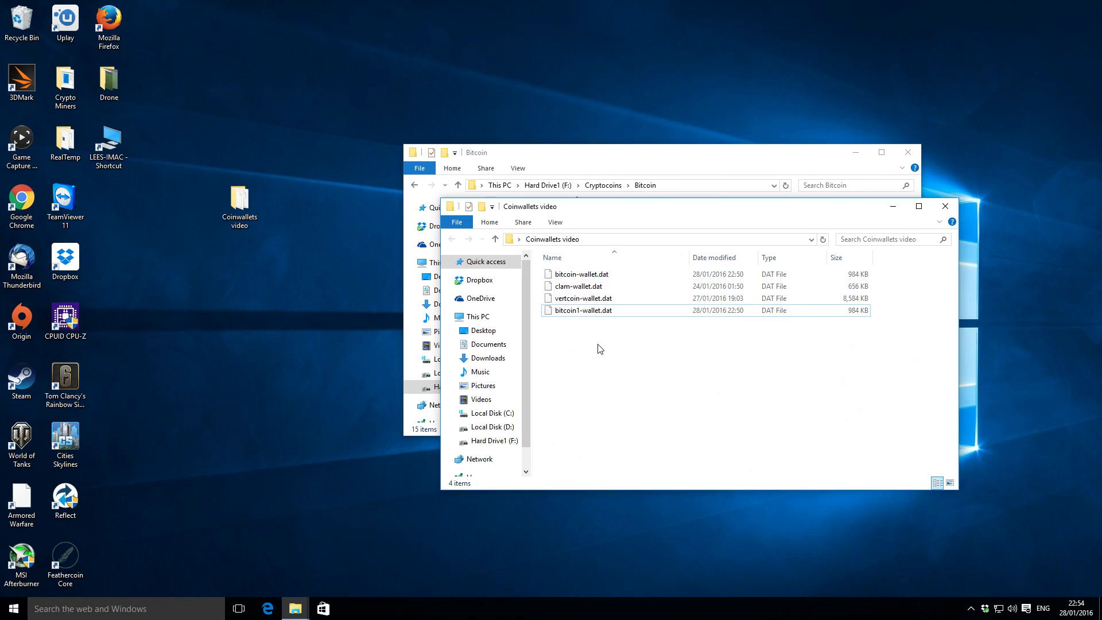
Close the Bitcoin folder window, then review the copied wallet files and close the Coinwallets video window.
{"action": "left_click", "coordinate": [623, 159]}
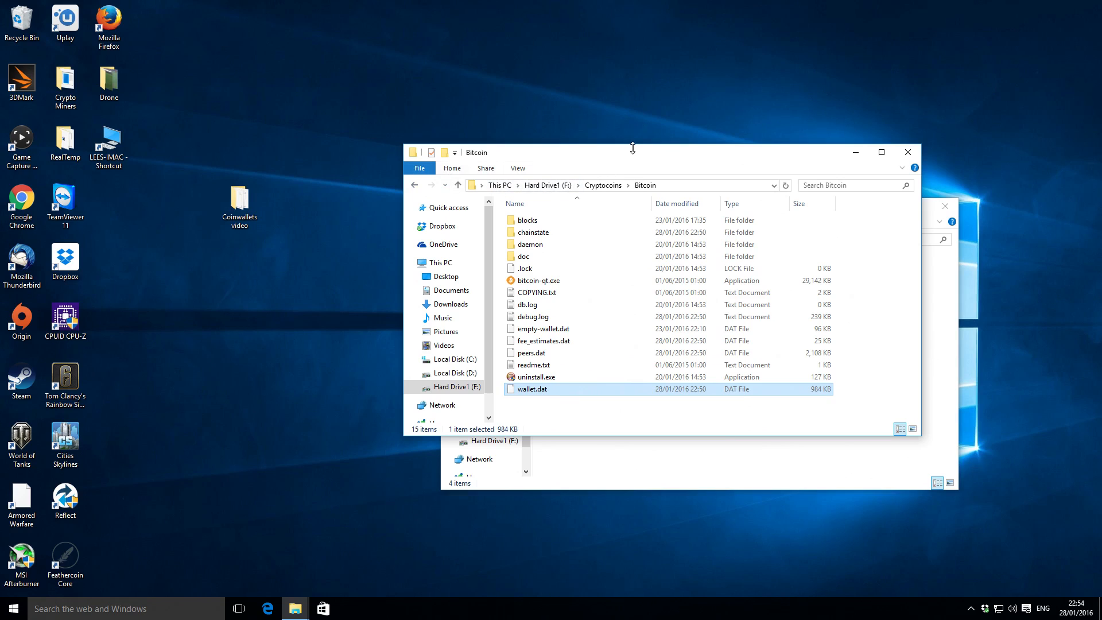
{"action": "left_click", "coordinate": [909, 152]}
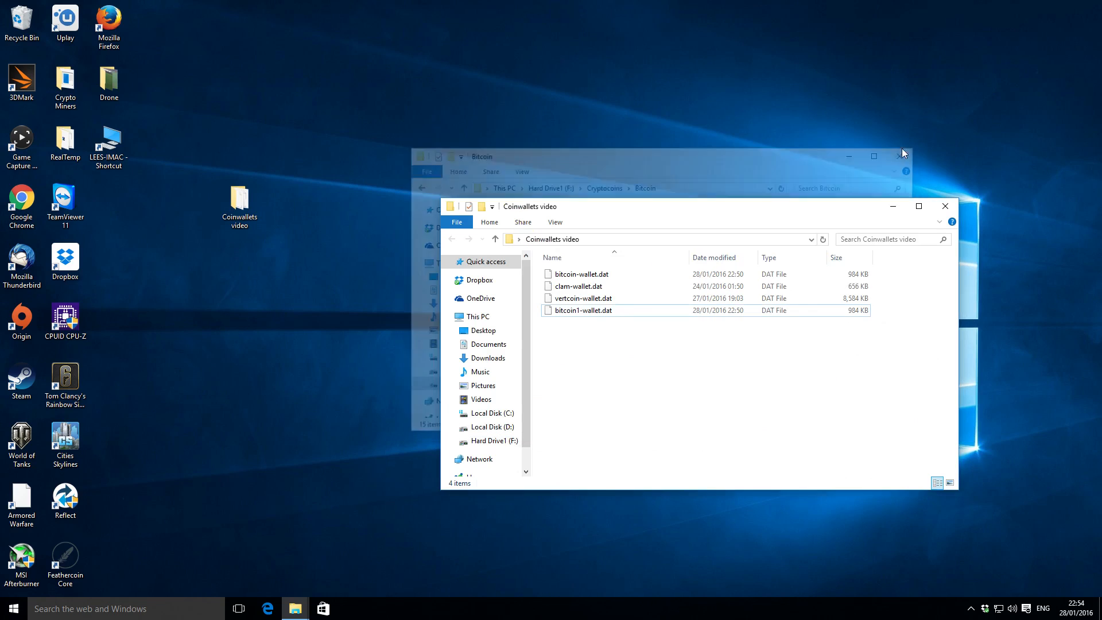
{"action": "left_click", "coordinate": [591, 274]}
{"action": "left_click", "coordinate": [586, 286]}
{"action": "left_click", "coordinate": [585, 298]}
{"action": "left_click", "coordinate": [588, 310]}
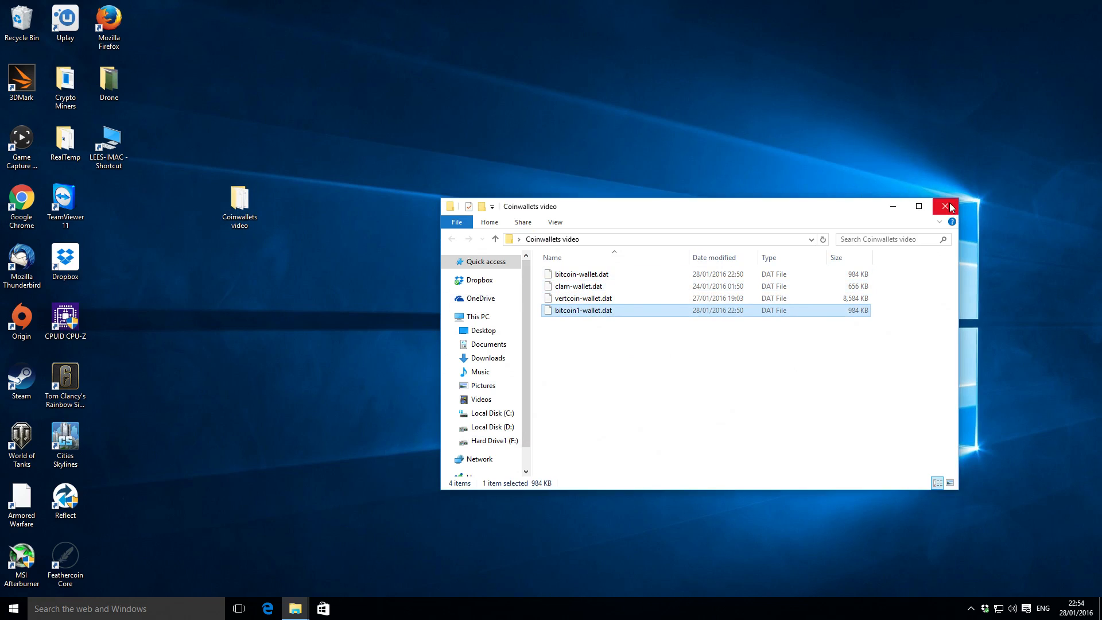
{"action": "left_click", "coordinate": [655, 340]}
{"action": "left_click", "coordinate": [946, 206]}
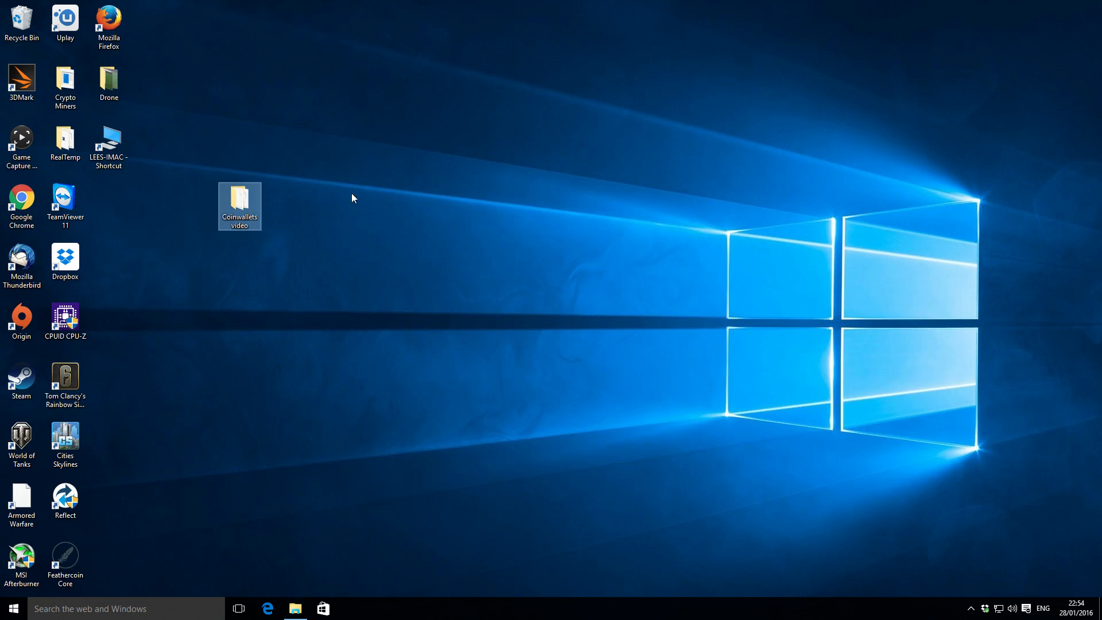
{"action": "left_click", "coordinate": [326, 240]}
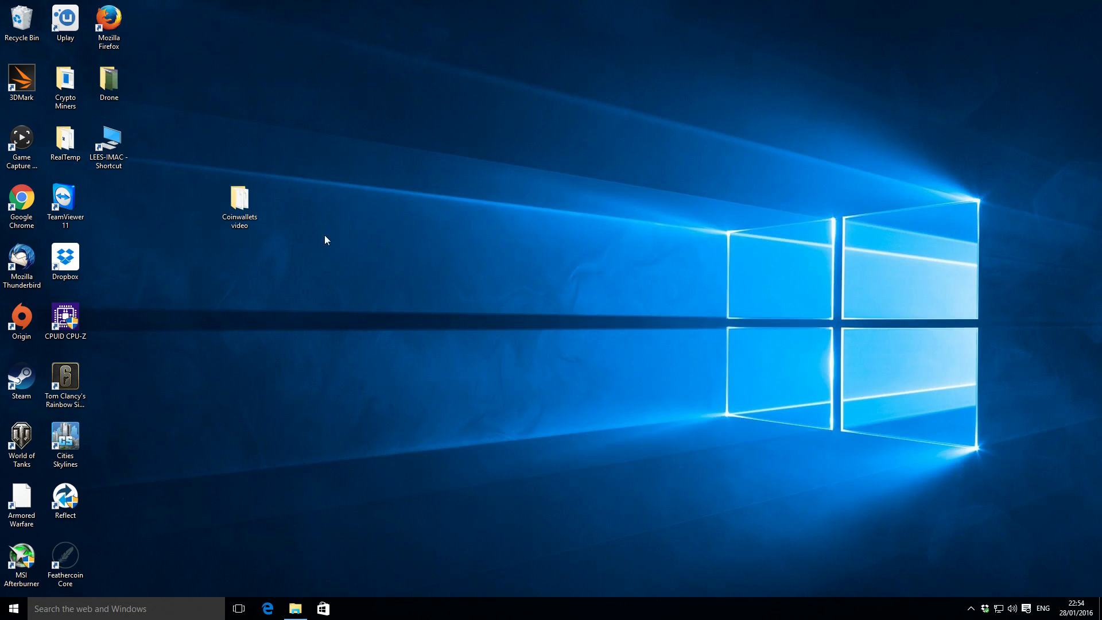
{"action": "left_click", "coordinate": [251, 204]}
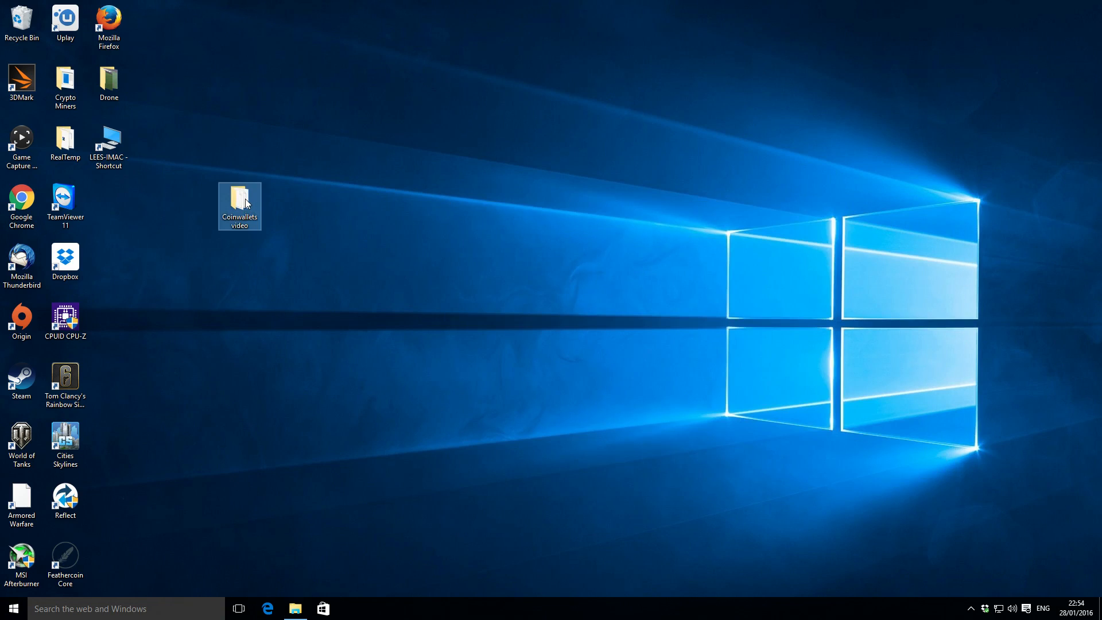
{"action": "right_click", "coordinate": [246, 202]}
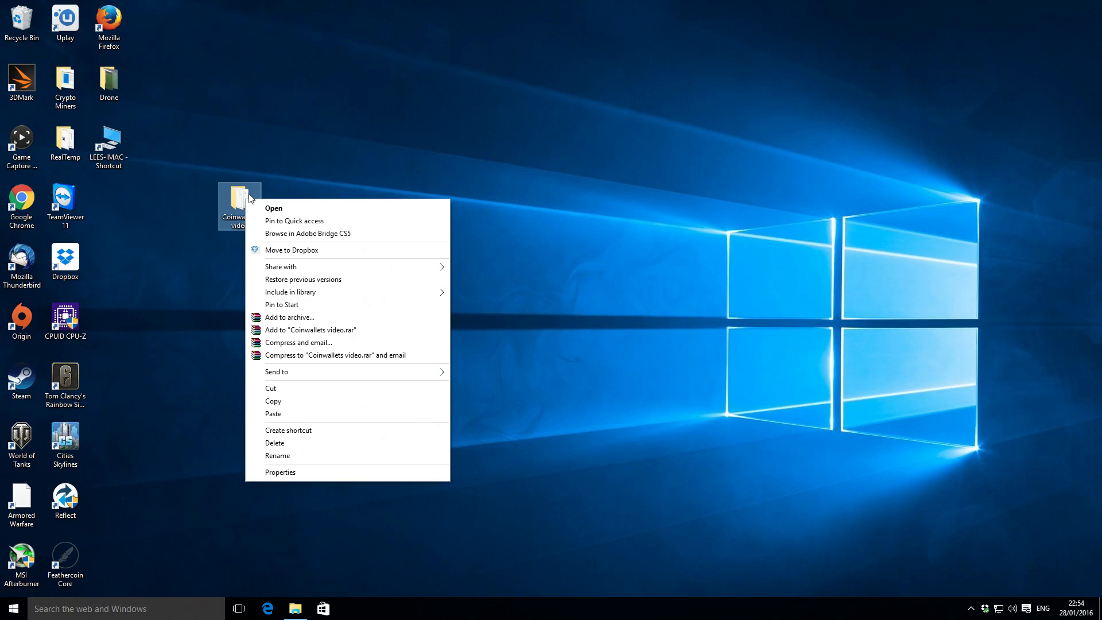
{"action": "left_click", "coordinate": [244, 223]}
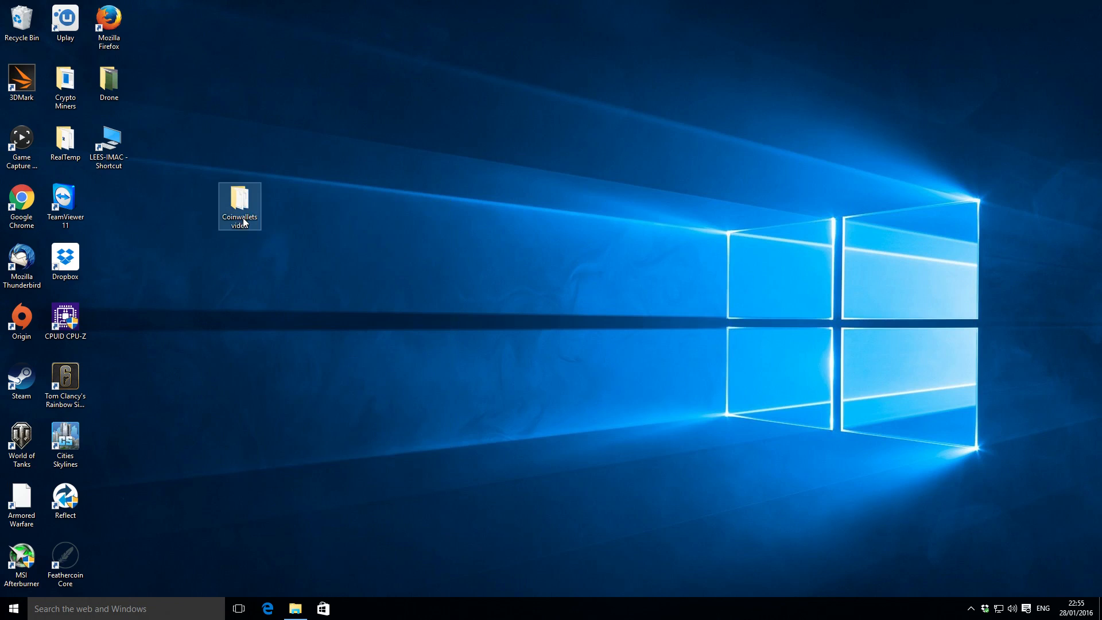
Archive the desktop Coinwallets video folder as Coinwallets video.rar in RAR format, entering and re-entering an archive password to protect it.
{"action": "right_click", "coordinate": [246, 203]}
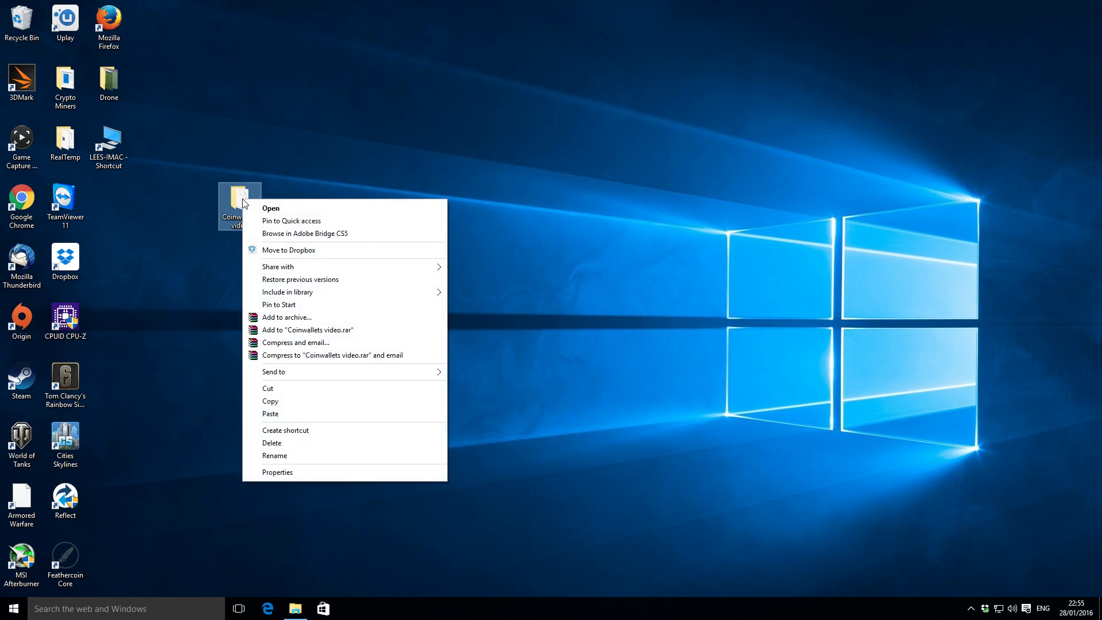
{"action": "left_click", "coordinate": [306, 320]}
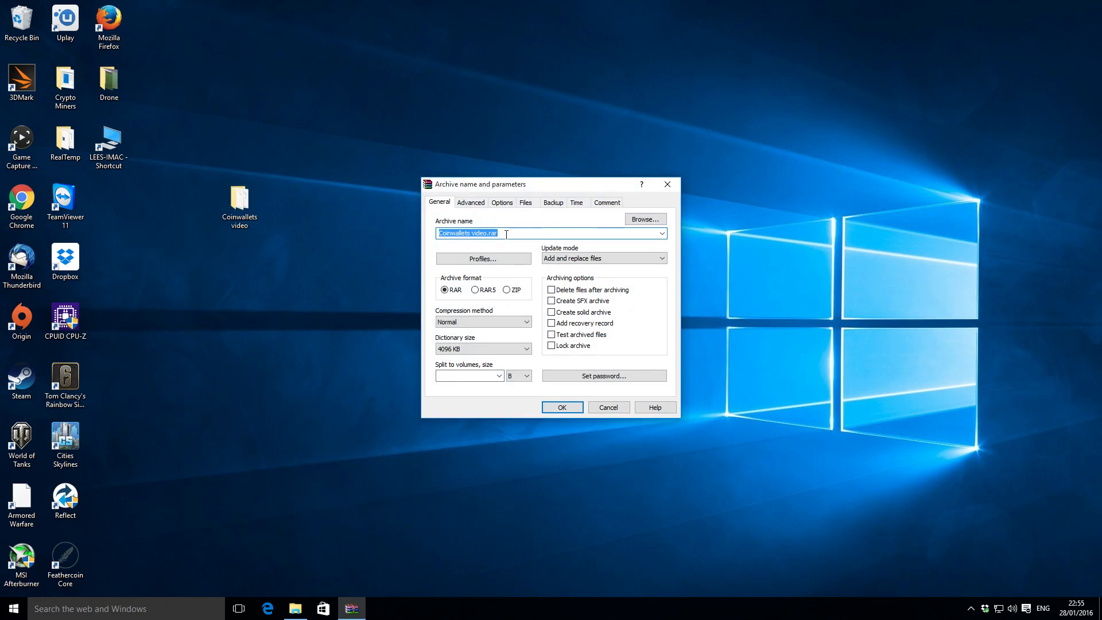
{"action": "left_click", "coordinate": [449, 234]}
{"action": "left_click", "coordinate": [605, 376]}
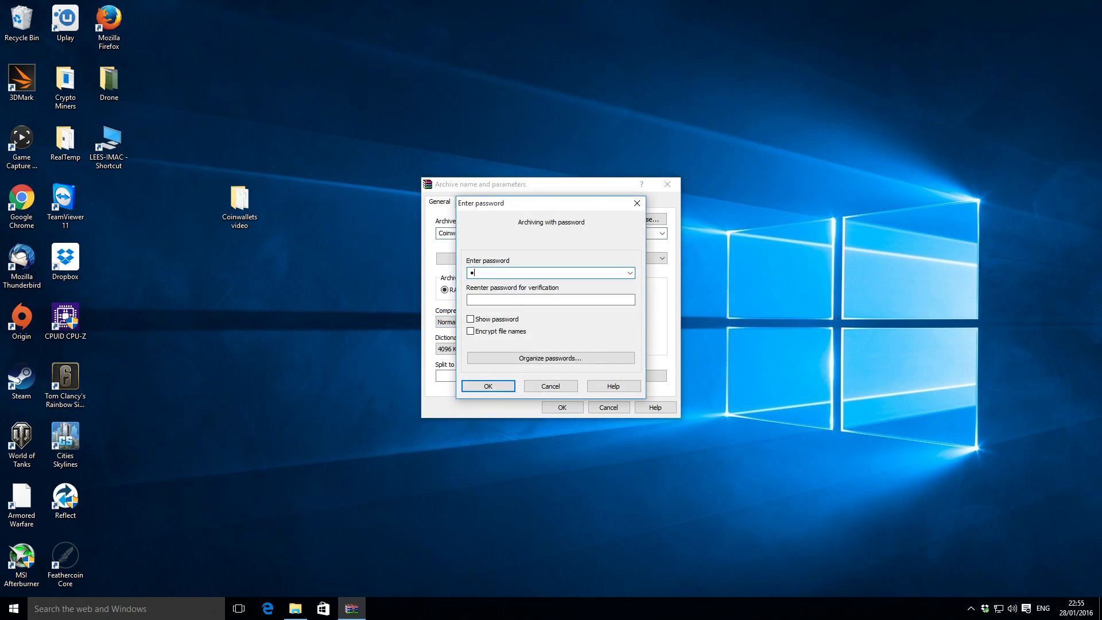
{"action": "type", "text": "••••••••"}
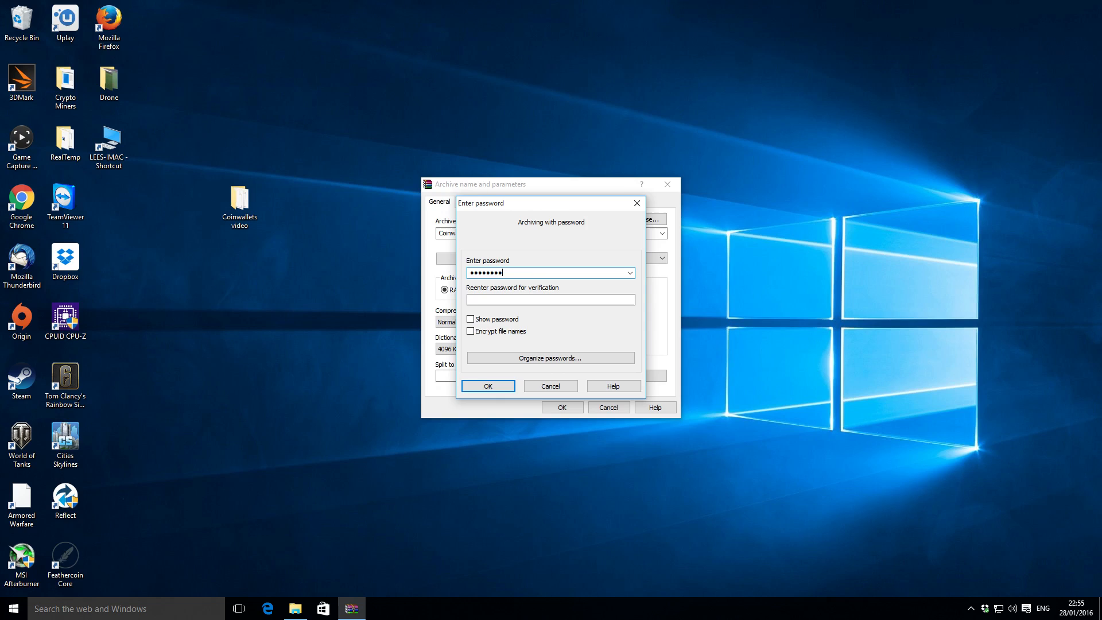
{"action": "left_click", "coordinate": [522, 301]}
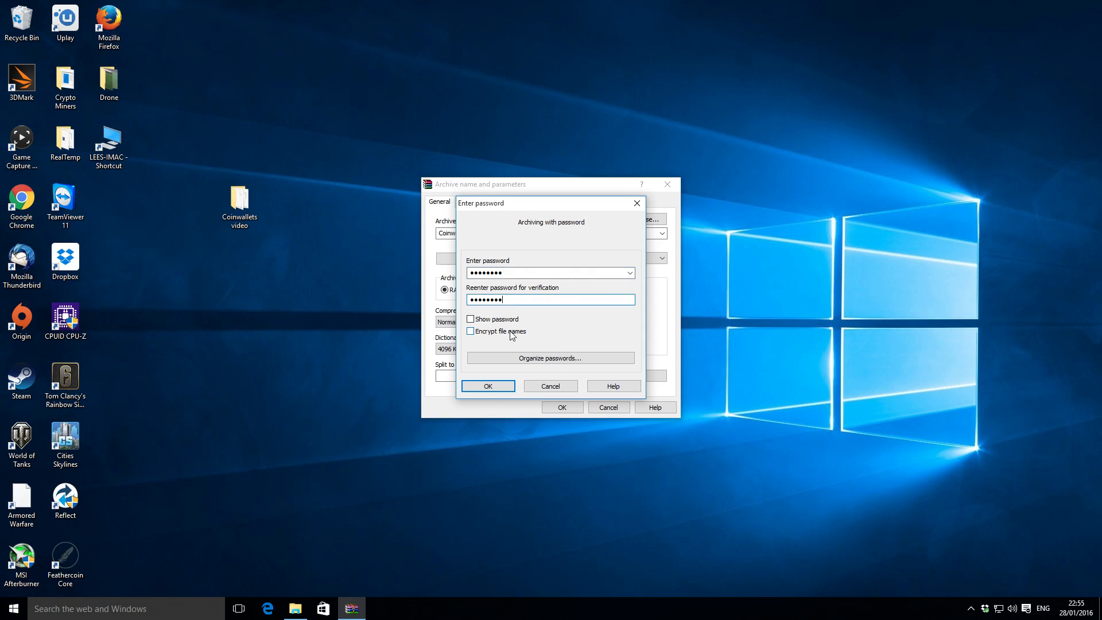
{"action": "left_click", "coordinate": [500, 388]}
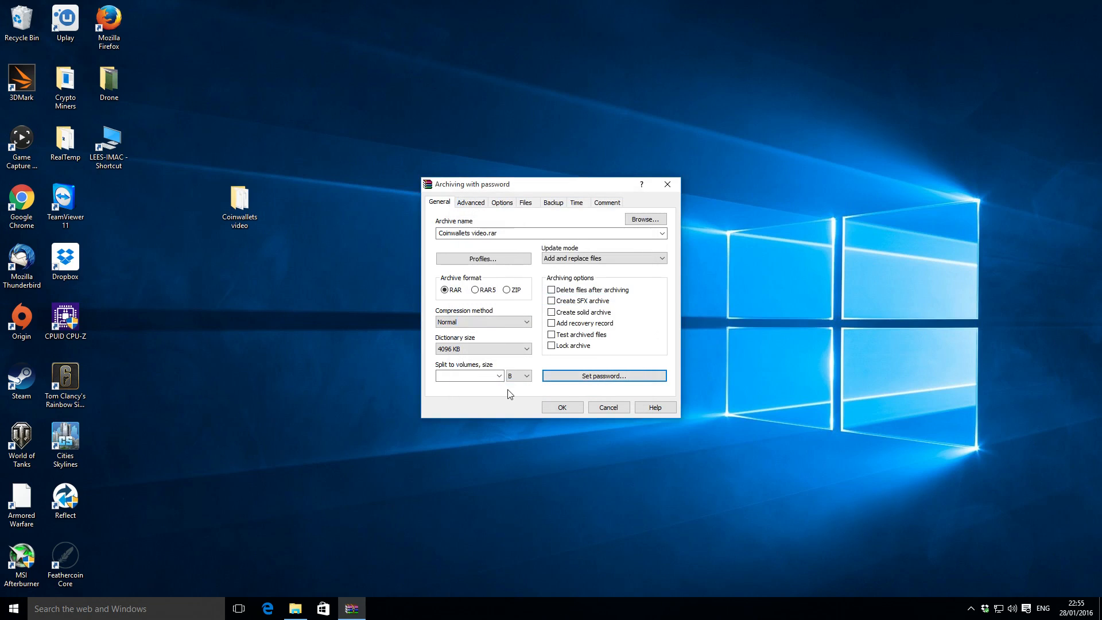
{"action": "left_click", "coordinate": [573, 407]}
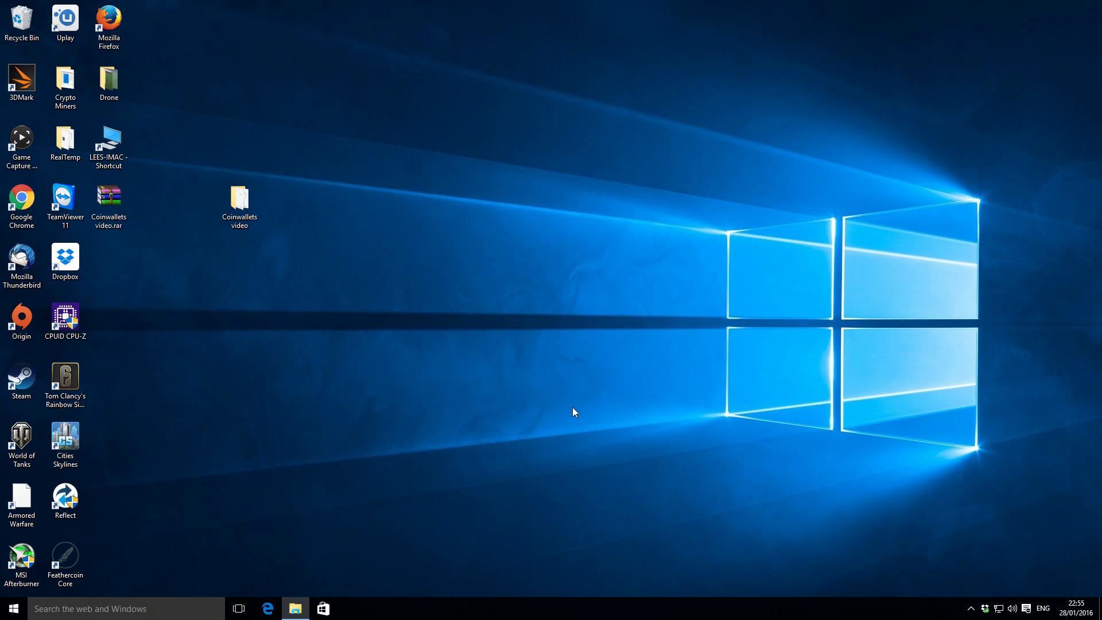
Move Coinwallets video.rar on the desktop so it sits beside the Coinwallets video folder.
{"action": "left_click_drag", "start_coordinate": [109, 198], "coordinate": [299, 195]}
{"action": "left_click", "coordinate": [379, 233]}
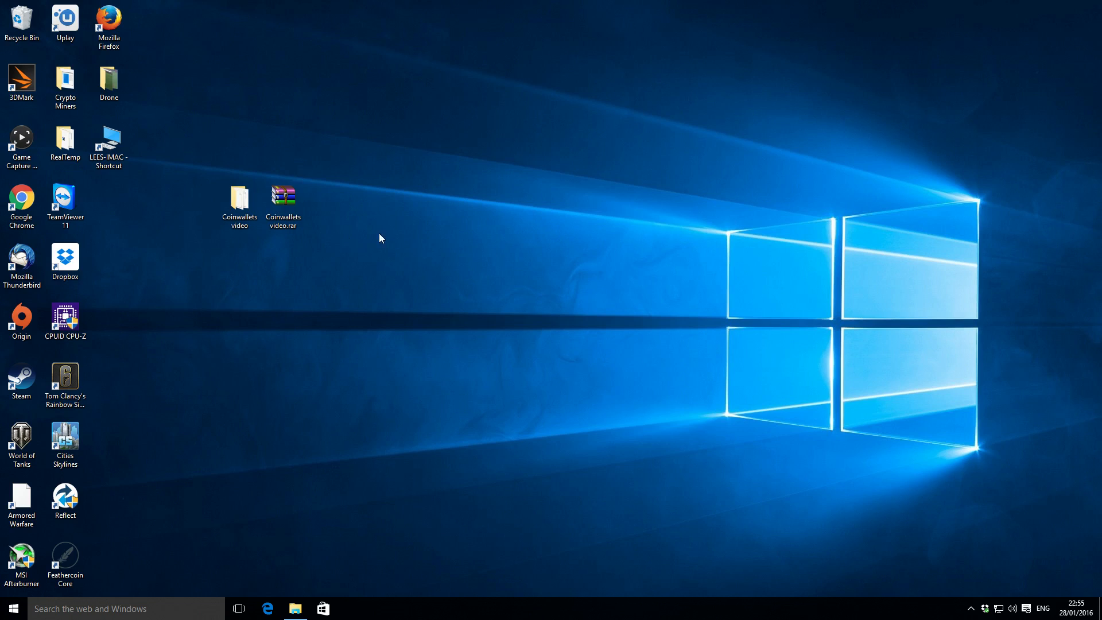
{"action": "left_click", "coordinate": [240, 199]}
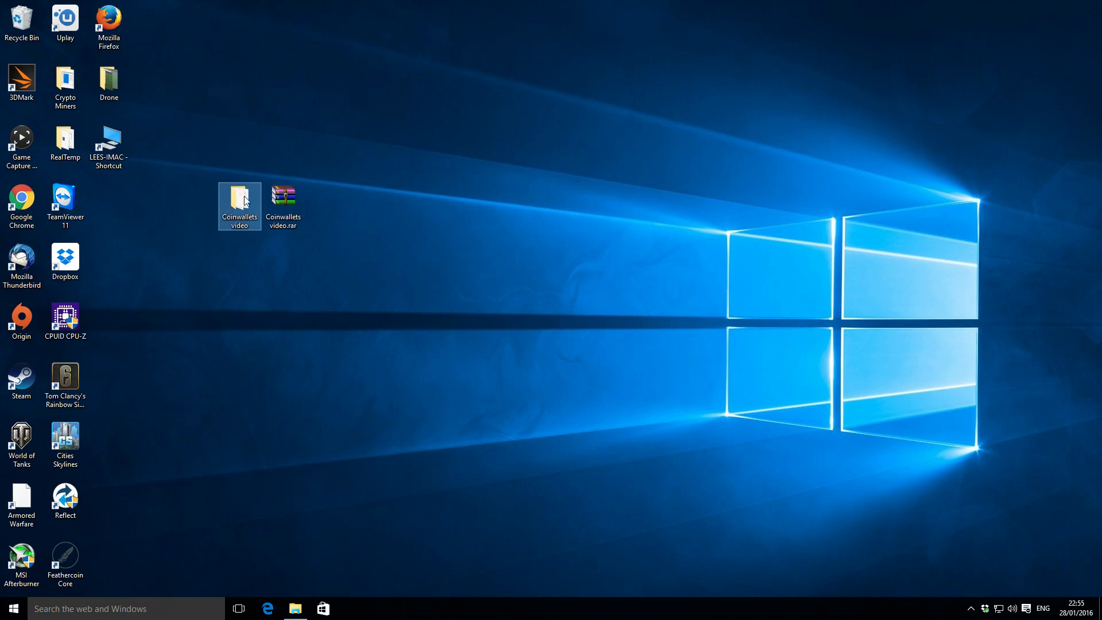
{"action": "left_click", "coordinate": [285, 195]}
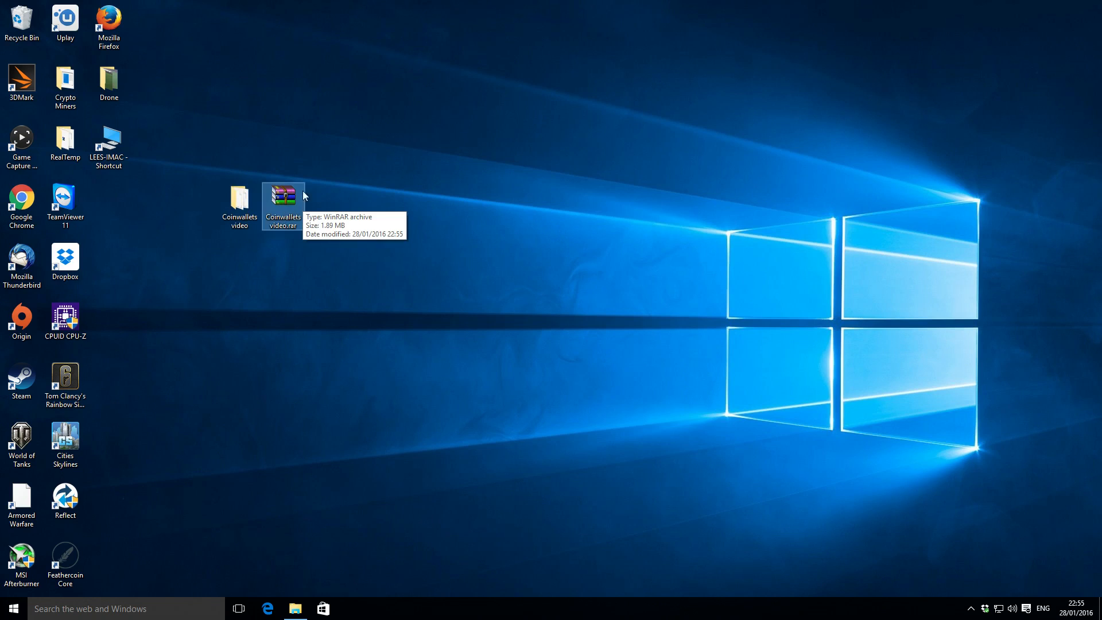
Delete the unprotected Coinwallets video folder from the desktop, keeping the RAR archive.
{"action": "left_click", "coordinate": [238, 200]}
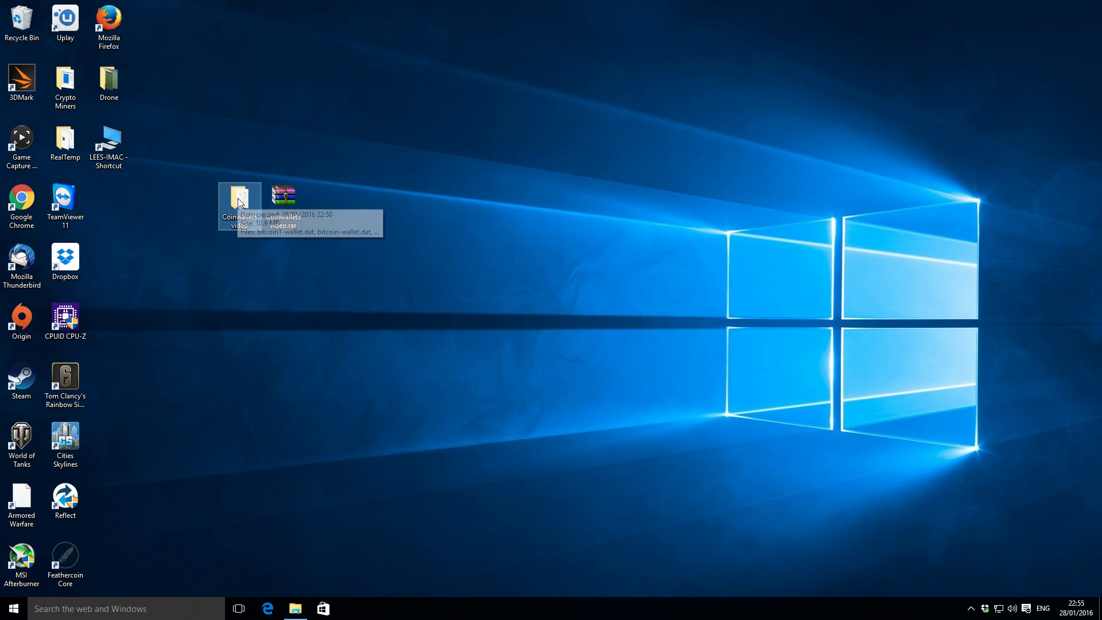
{"action": "right_click", "coordinate": [237, 199]}
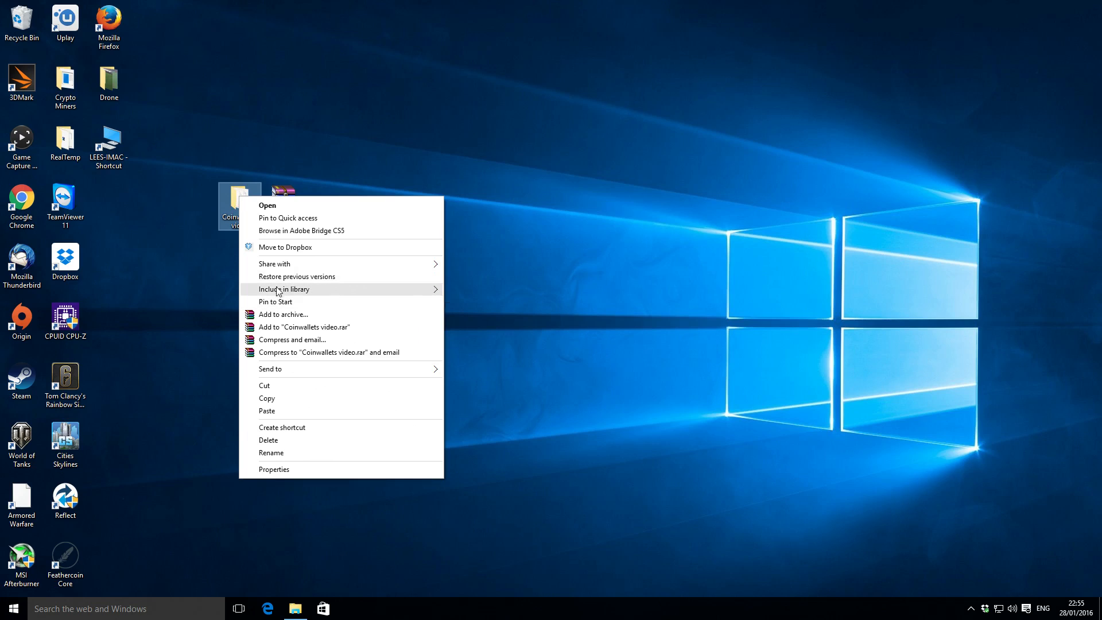
{"action": "left_click", "coordinate": [282, 440]}
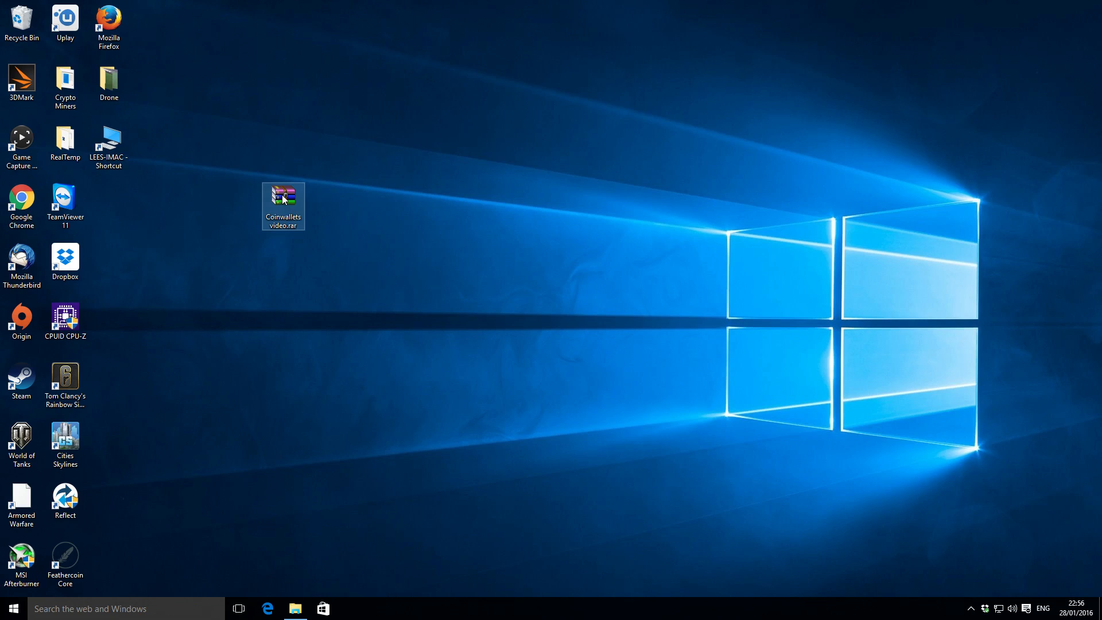
Open Coinwallets video.rar in WinRAR, look inside its Coinwallets video folder and return to the archive's top level.
{"action": "mouse_move", "coordinate": [283, 199]}
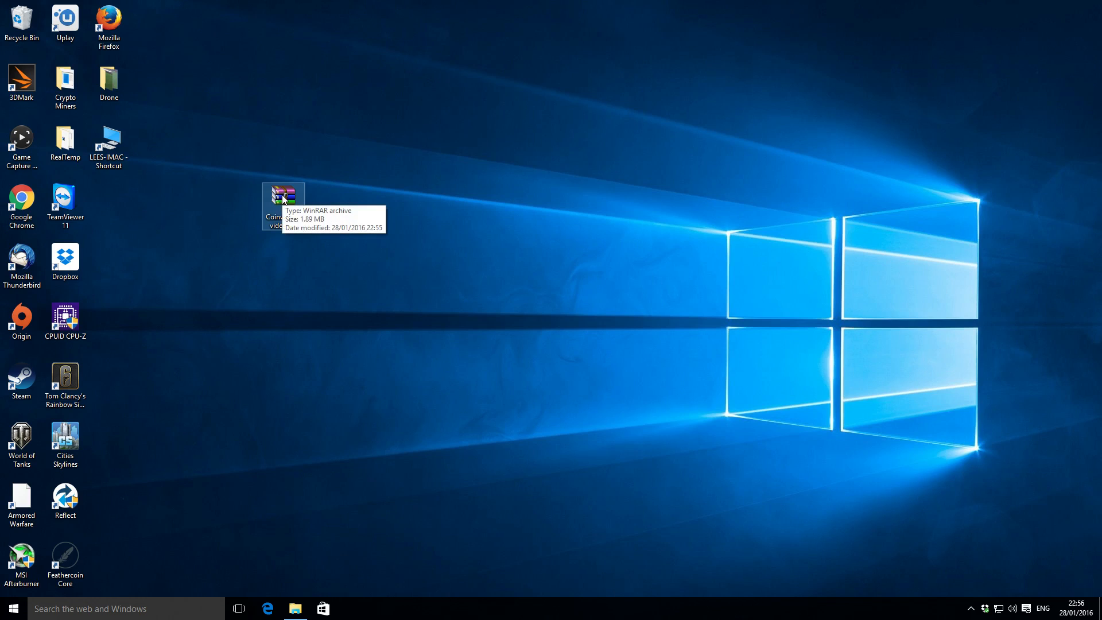
{"action": "double_click", "coordinate": [283, 199]}
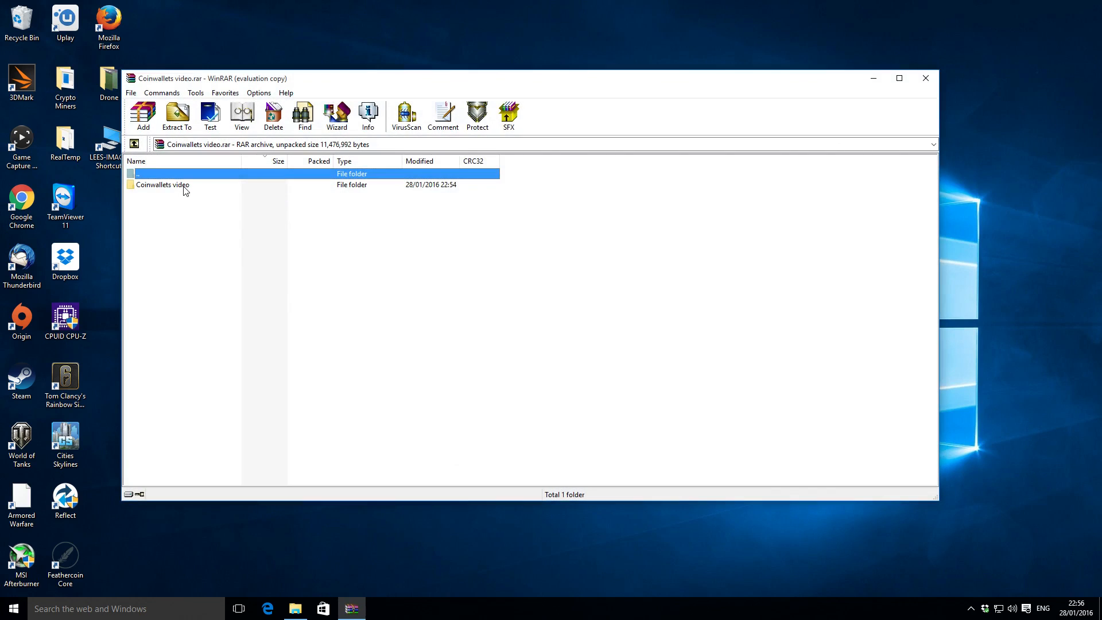
{"action": "double_click", "coordinate": [184, 186]}
{"action": "double_click", "coordinate": [140, 176]}
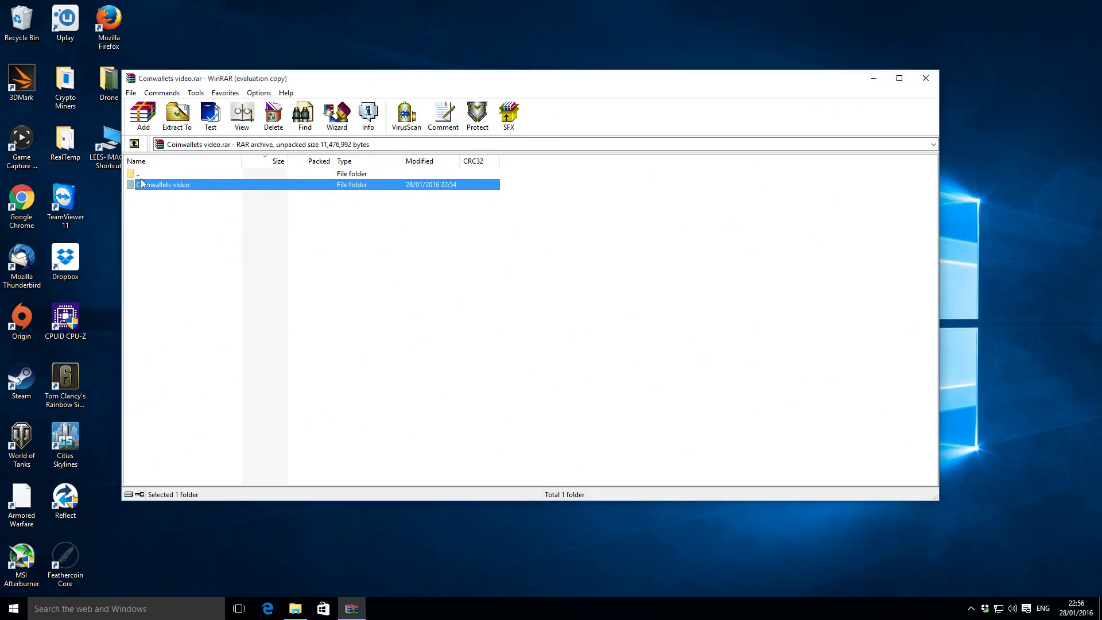
Review the wallet files in the archive's Coinwallets video folder, shift the WinRAR window aside and return to the archive's top level.
{"action": "double_click", "coordinate": [157, 185]}
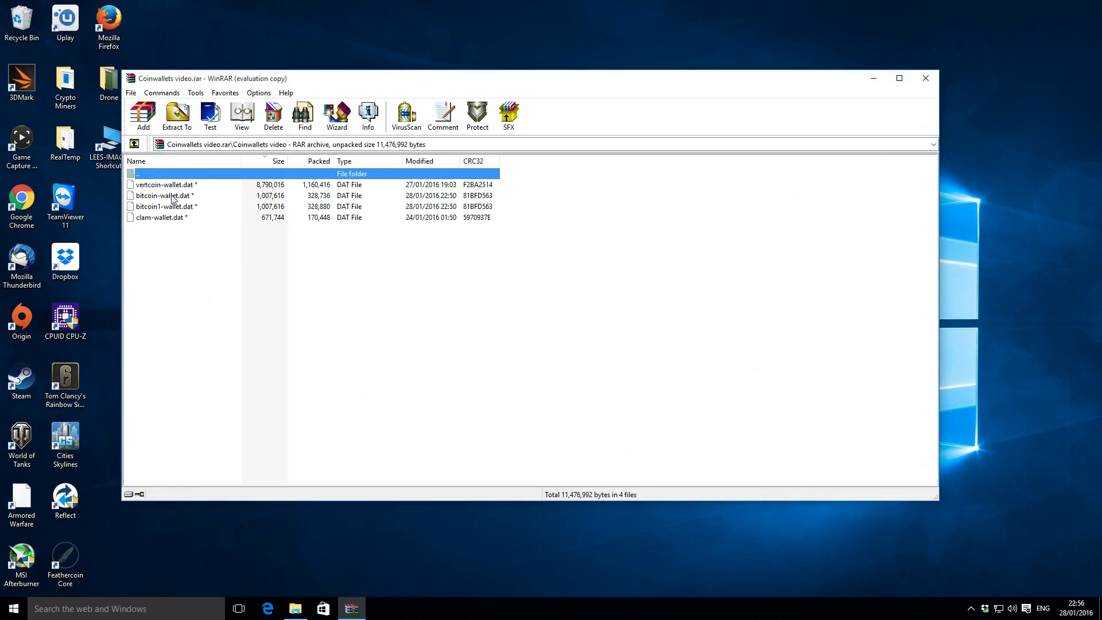
{"action": "left_click_drag", "start_coordinate": [326, 78], "coordinate": [453, 51]}
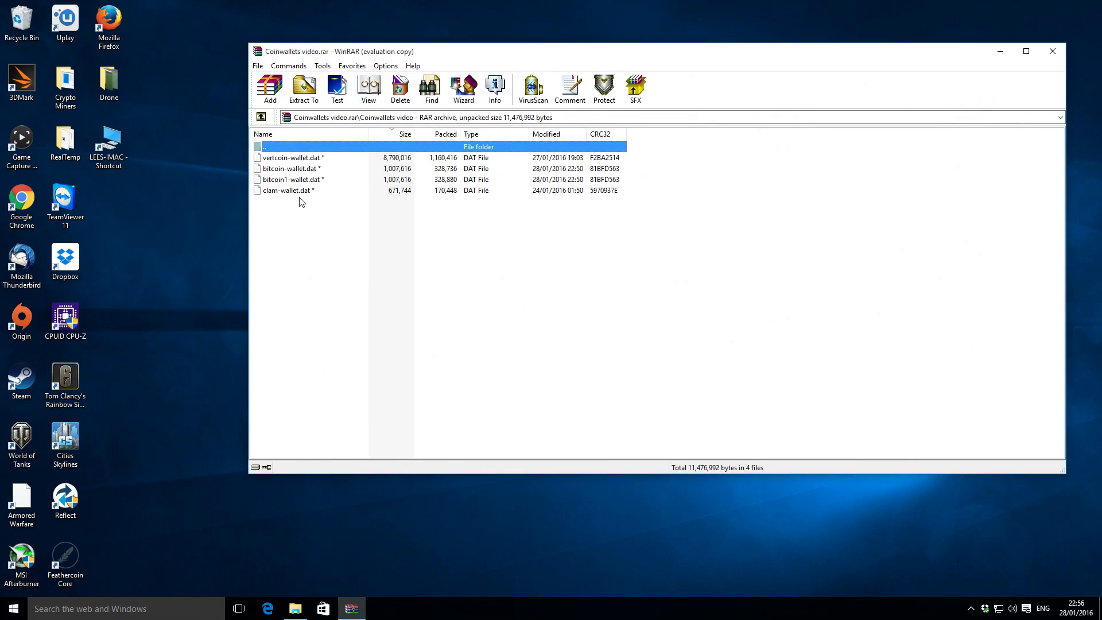
{"action": "left_click", "coordinate": [264, 117]}
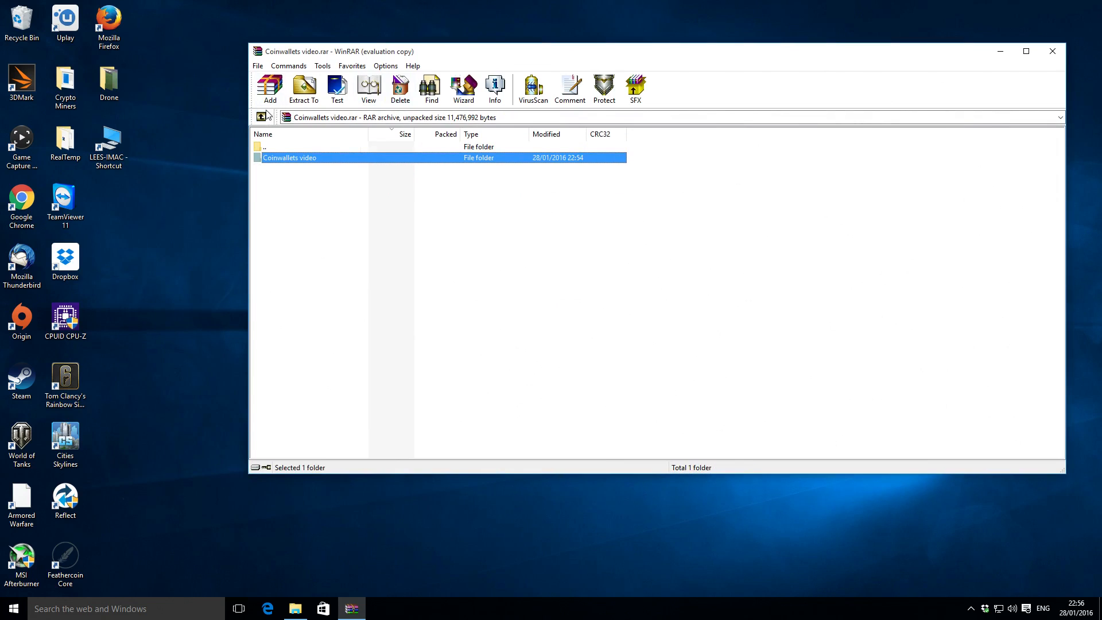
{"action": "double_click", "coordinate": [280, 156]}
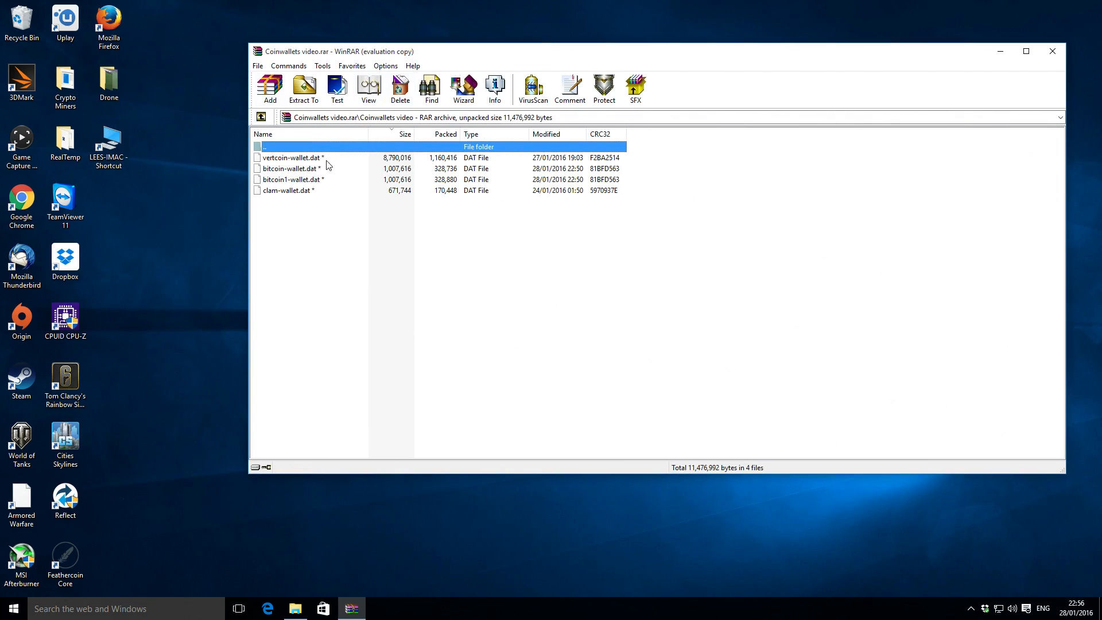
{"action": "left_click", "coordinate": [261, 118]}
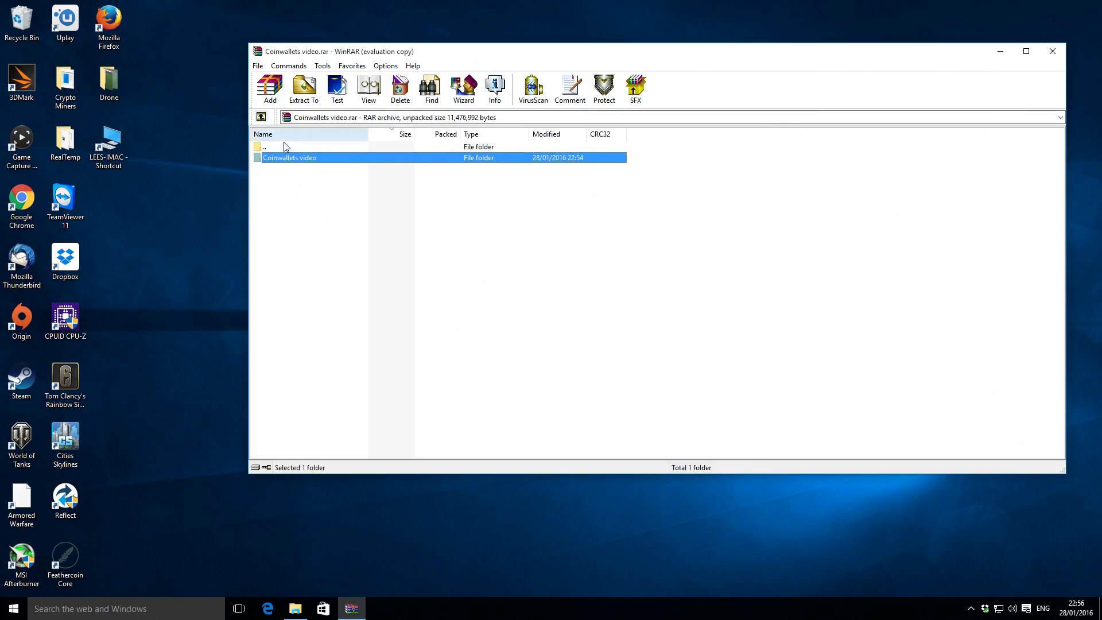
Try to extract the archive's Coinwallets video folder to the desktop without the correct archive password, and dismiss the diagnostic messages.
{"action": "left_click", "coordinate": [305, 89]}
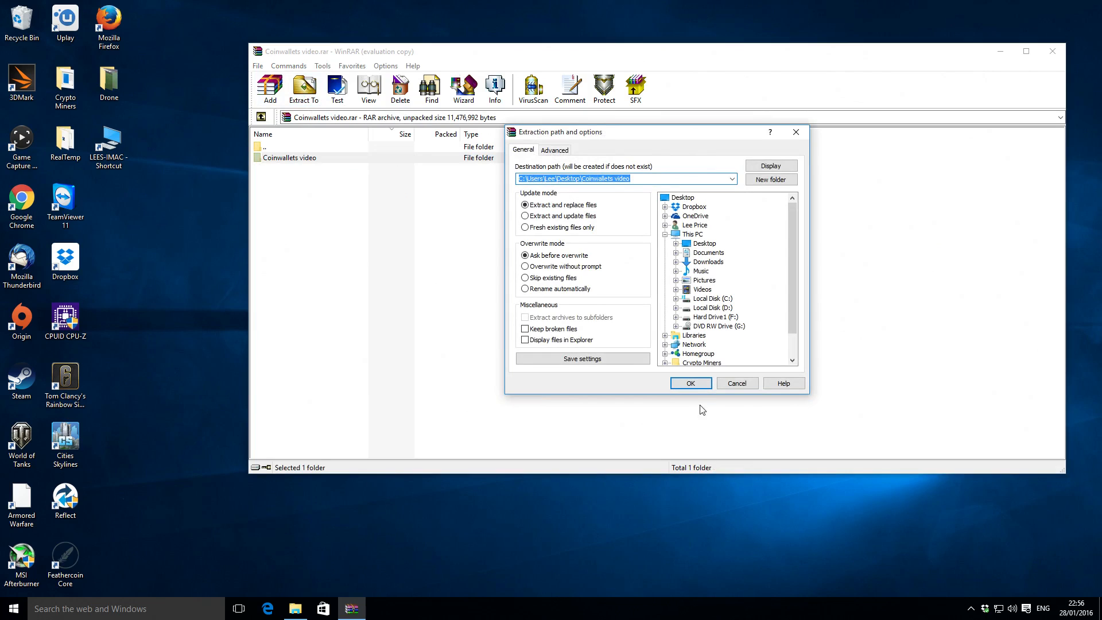
{"action": "left_click", "coordinate": [690, 383]}
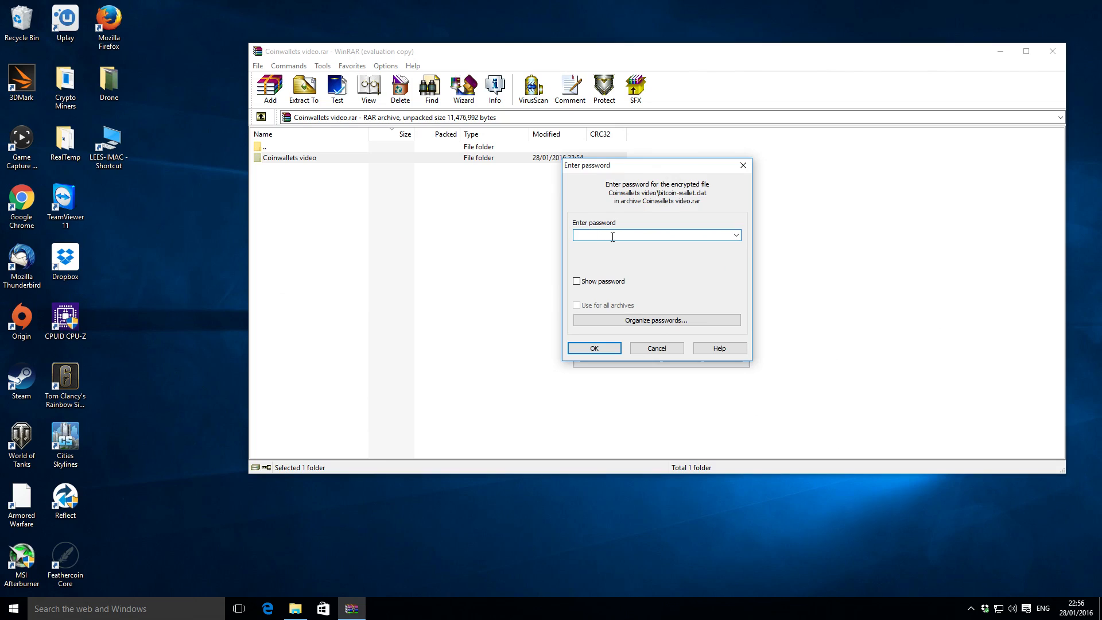
{"action": "left_click", "coordinate": [599, 345]}
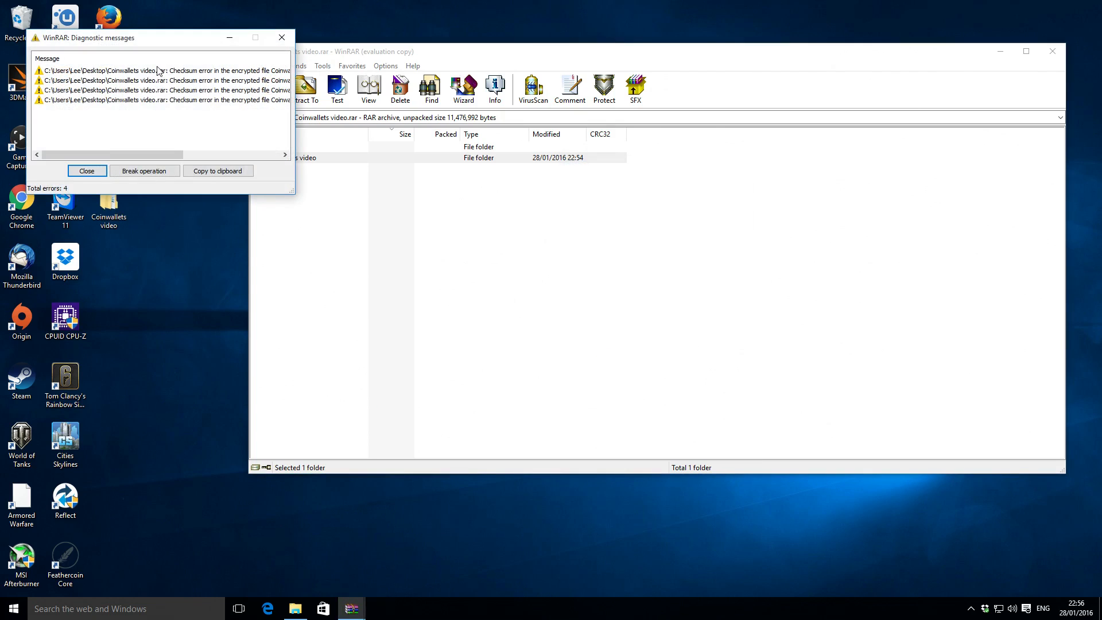
{"action": "left_click", "coordinate": [98, 172]}
Look inside the Coinwallets video folder extracted to the desktop, delete that folder and return to the archive in WinRAR.
{"action": "double_click", "coordinate": [118, 199]}
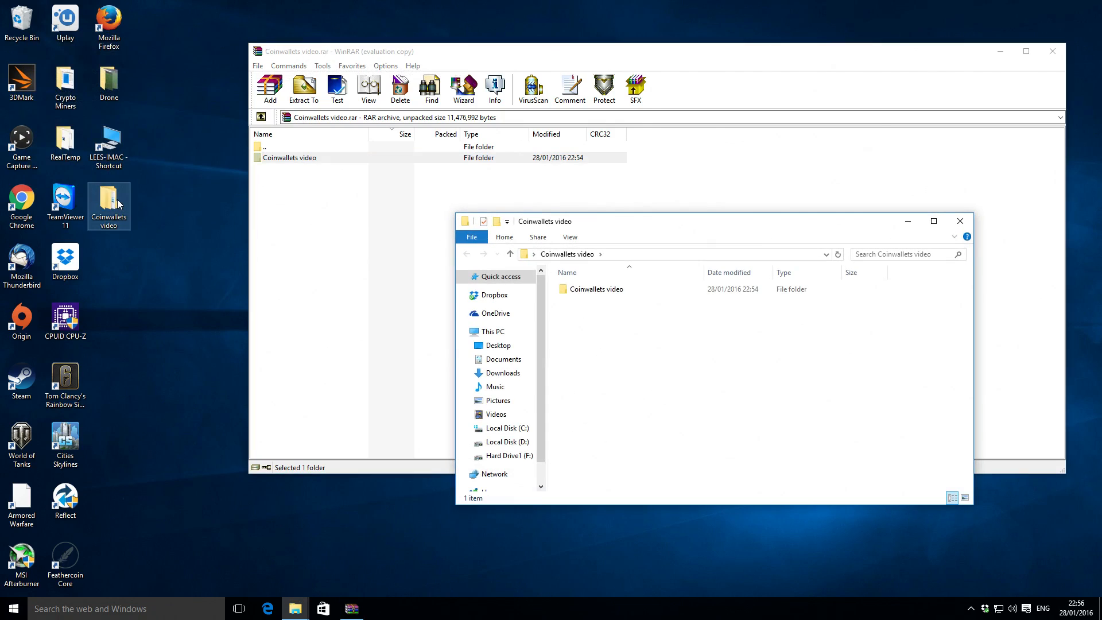
{"action": "double_click", "coordinate": [590, 290]}
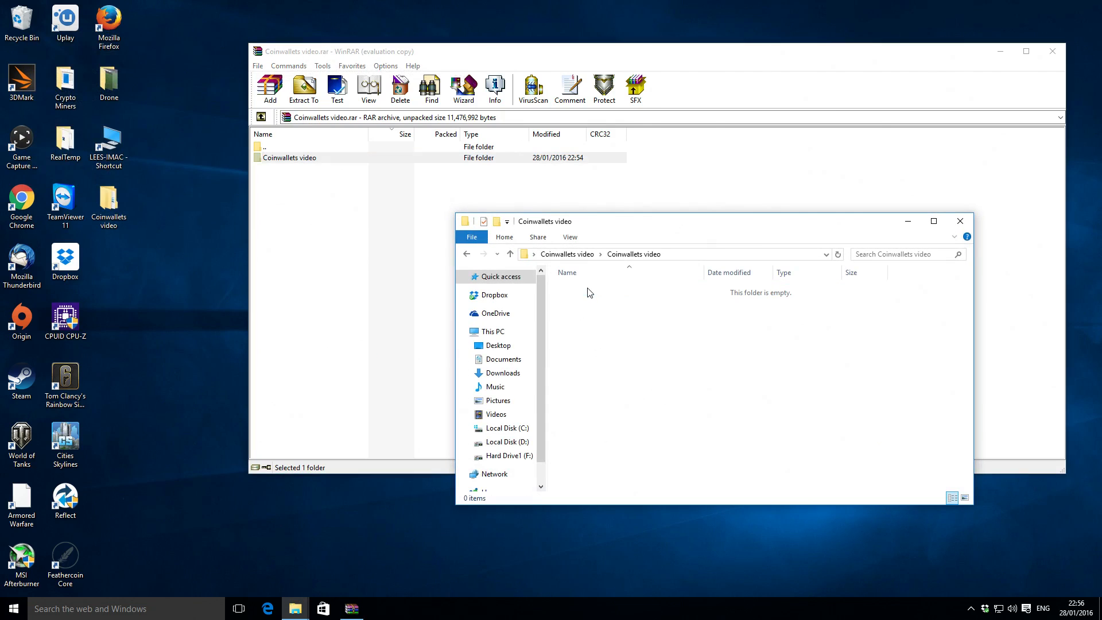
{"action": "left_click", "coordinate": [960, 221]}
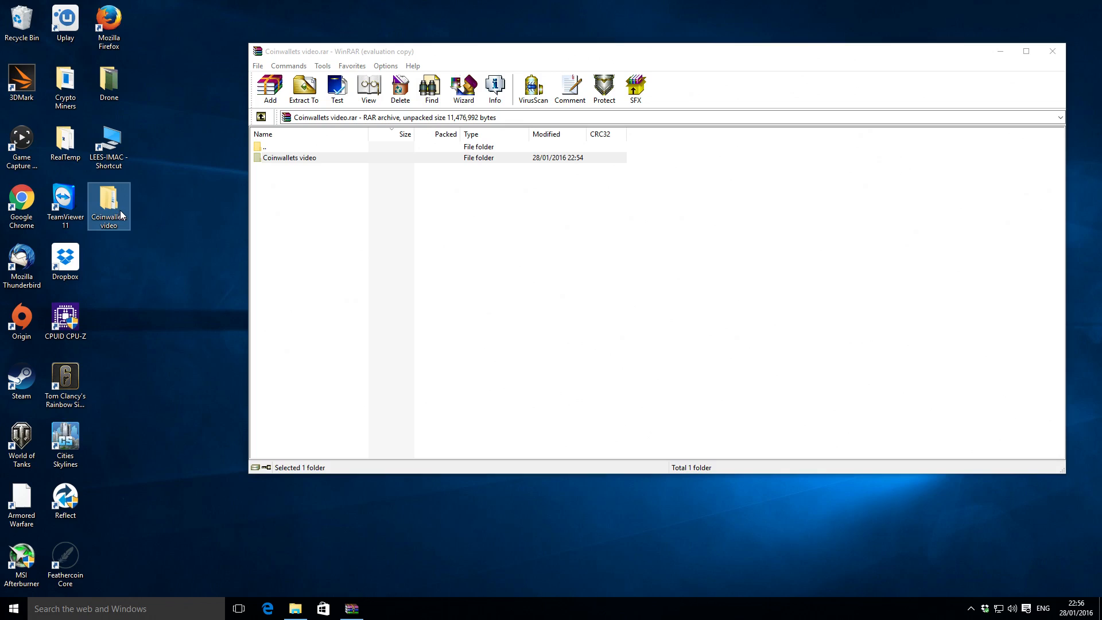
{"action": "left_click", "coordinate": [295, 201]}
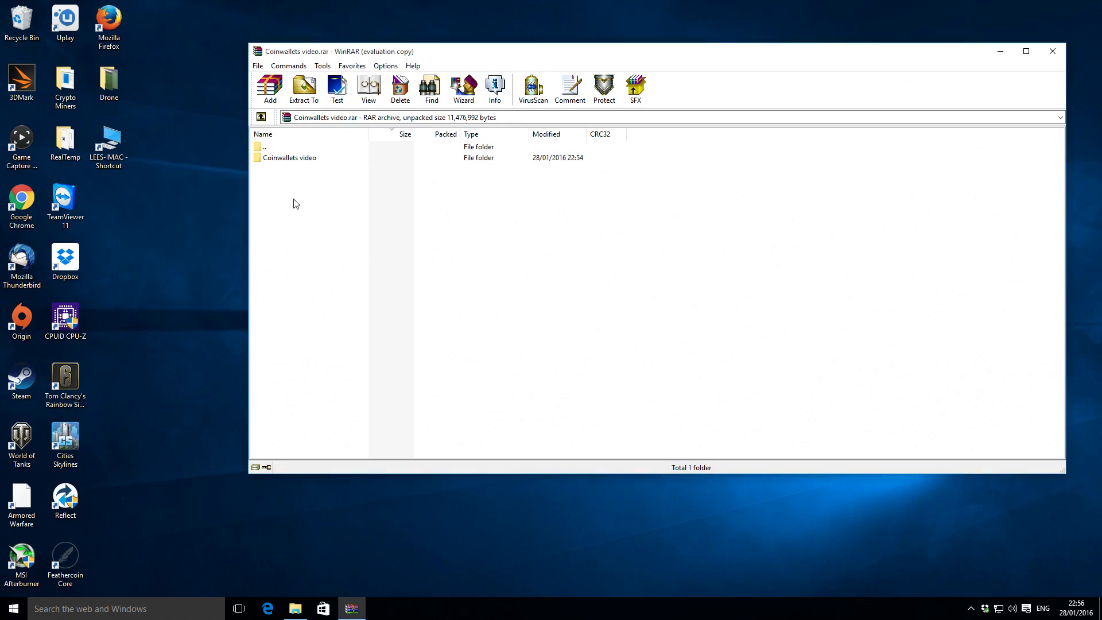
Extract the archive into a Coinwallets video folder on the desktop, entering the archive password, and close WinRAR.
{"action": "left_click", "coordinate": [305, 92]}
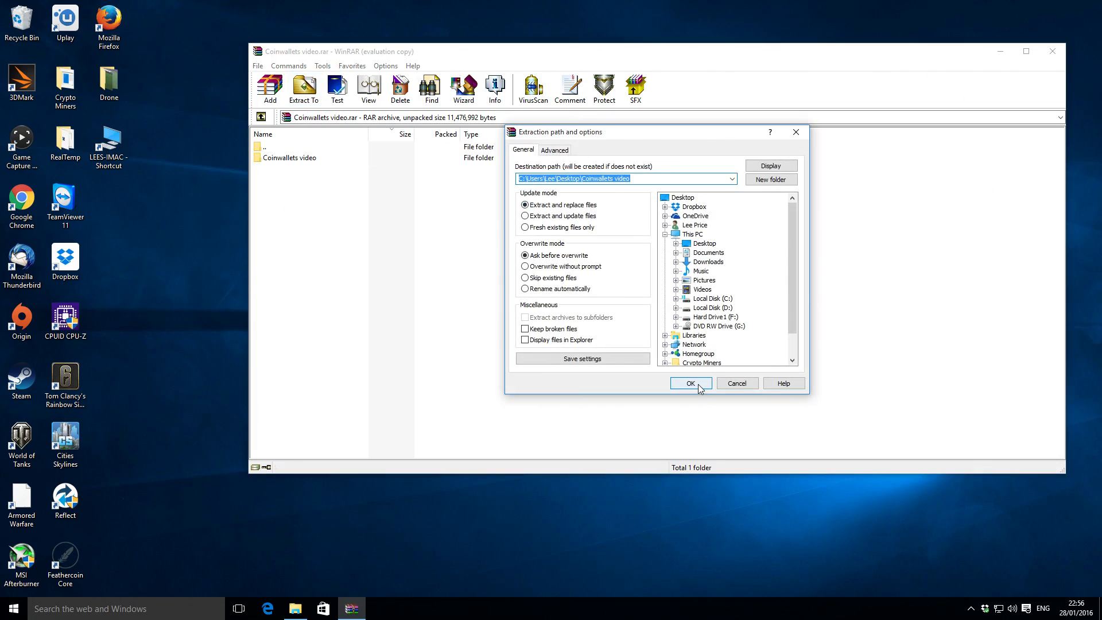
{"action": "left_click", "coordinate": [700, 387]}
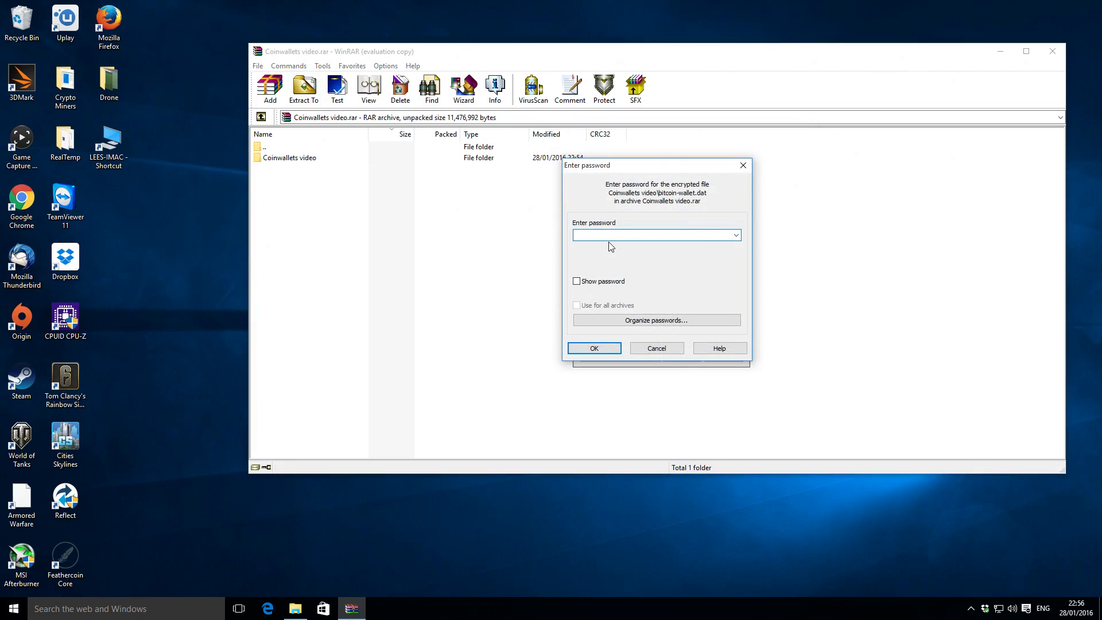
{"action": "type", "text": "********"}
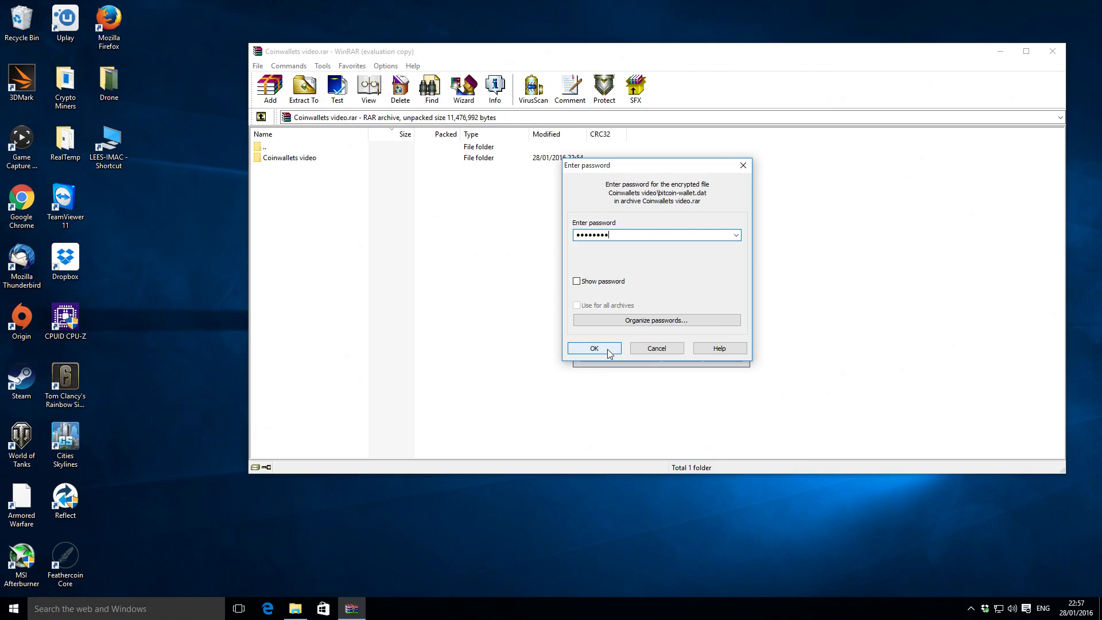
{"action": "left_click", "coordinate": [600, 349]}
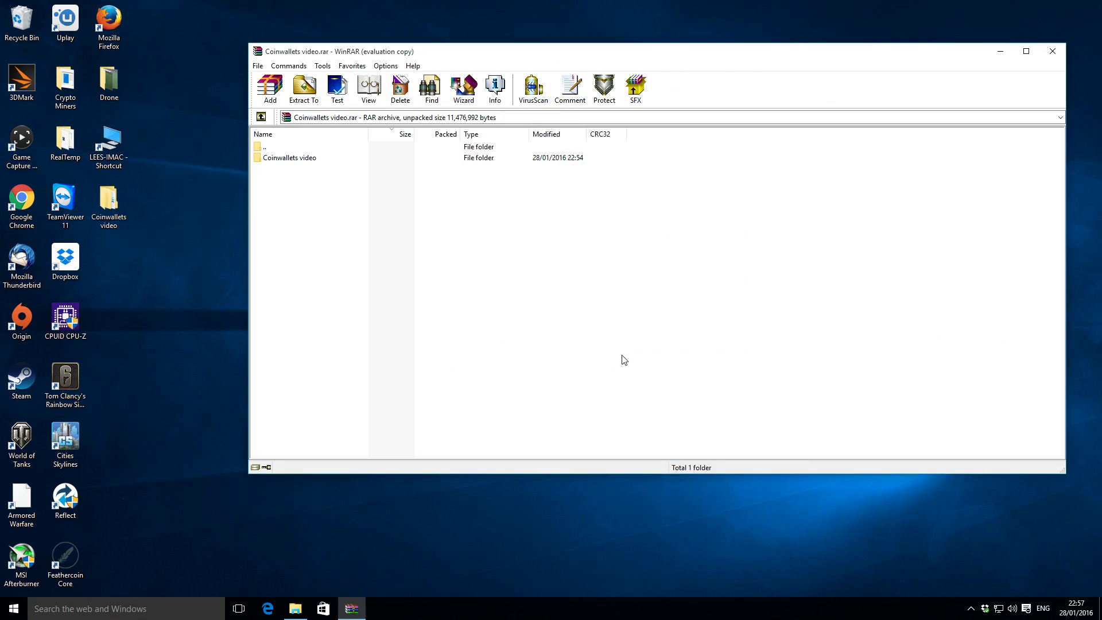
{"action": "left_click", "coordinate": [1053, 52]}
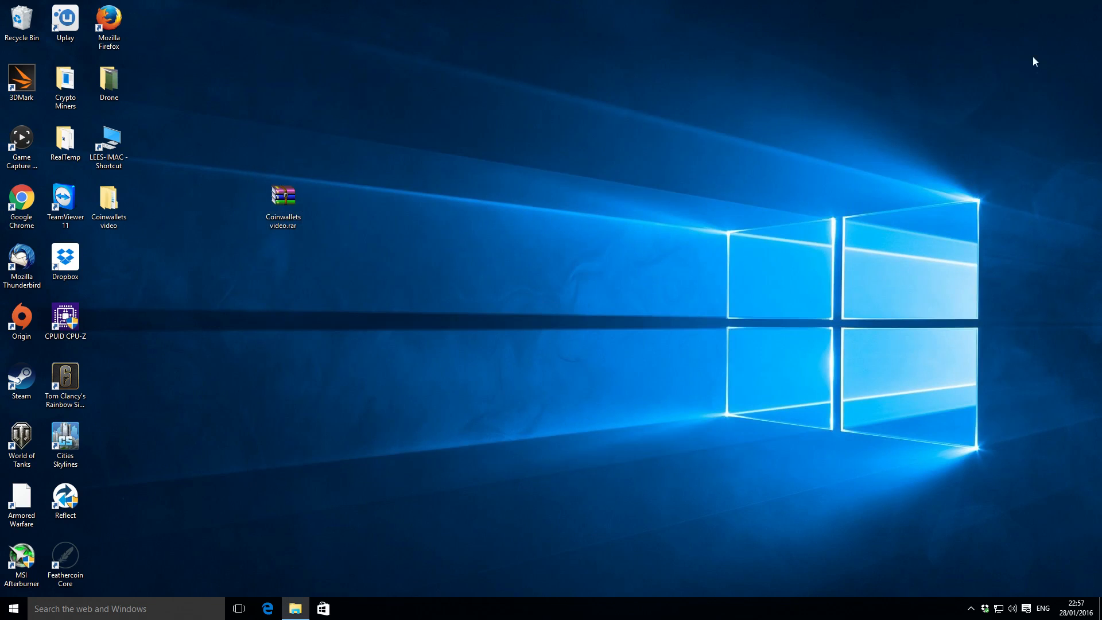
Check the bitcoin, bitcoin1, clam and vertcoin wallet files inside the extracted Coinwallets video folder and close the folder window.
{"action": "left_click", "coordinate": [104, 201]}
{"action": "double_click", "coordinate": [108, 201]}
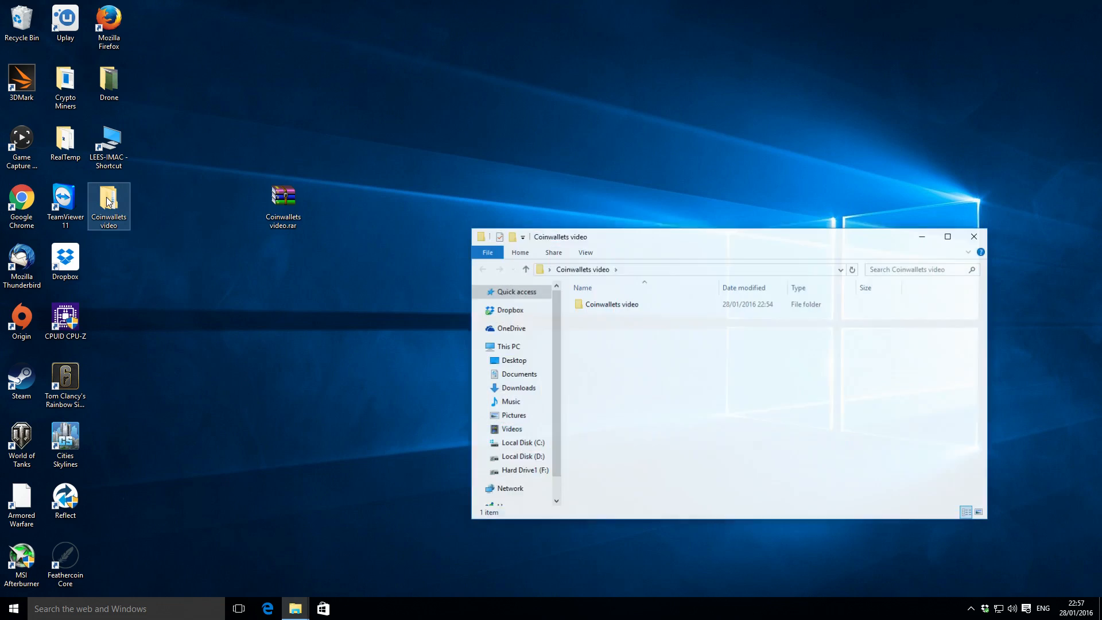
{"action": "double_click", "coordinate": [611, 305]}
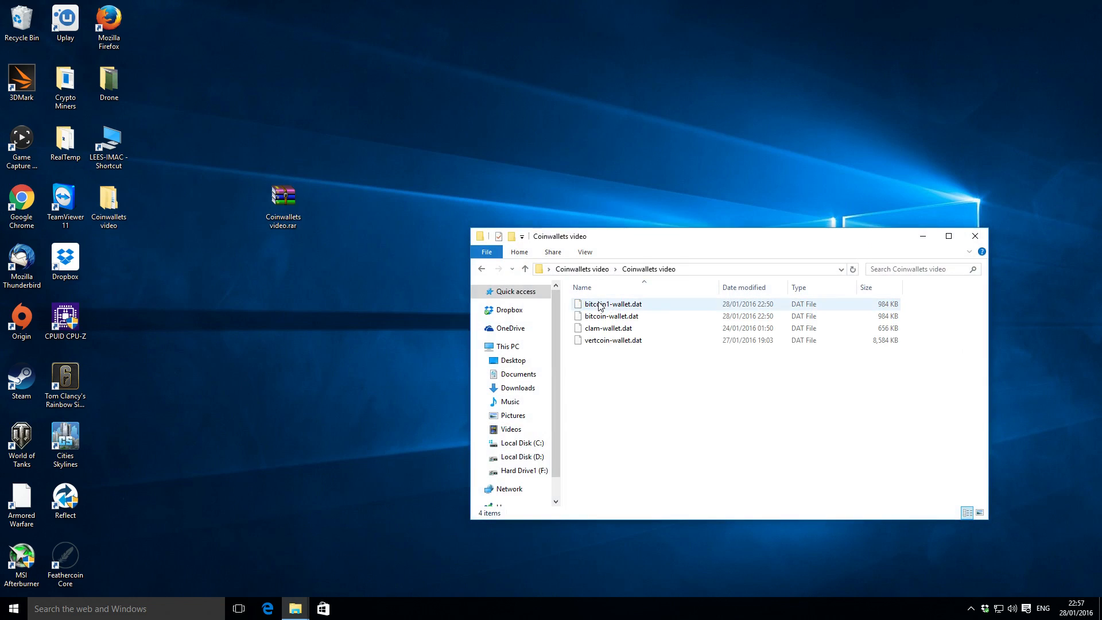
{"action": "left_click", "coordinate": [610, 317]}
{"action": "left_click", "coordinate": [610, 329]}
{"action": "left_click", "coordinate": [609, 341]}
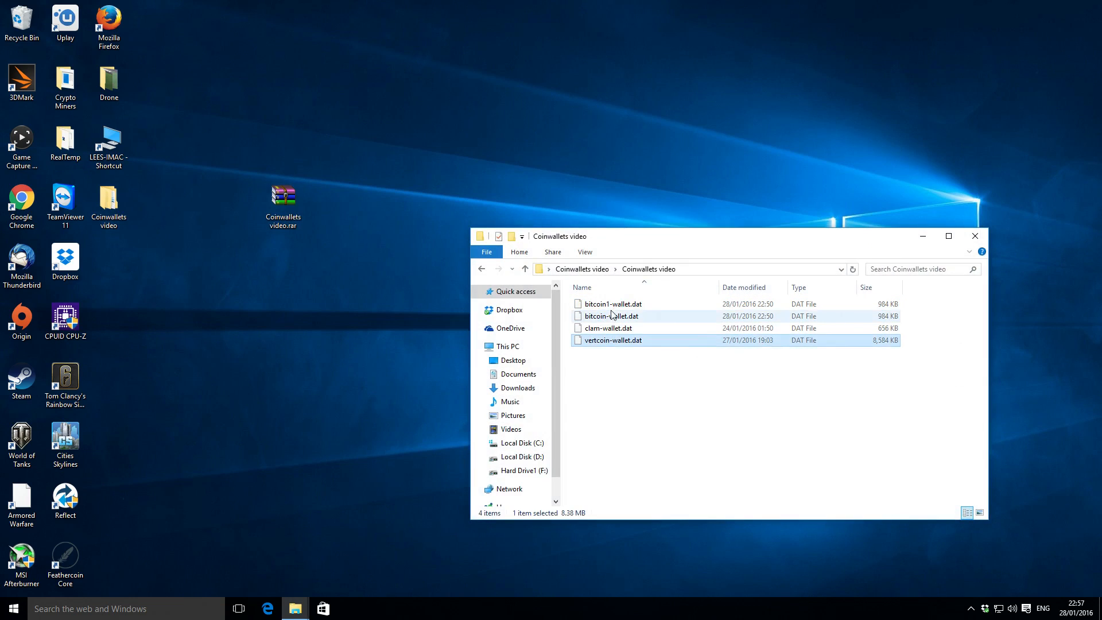
{"action": "left_click", "coordinate": [613, 305]}
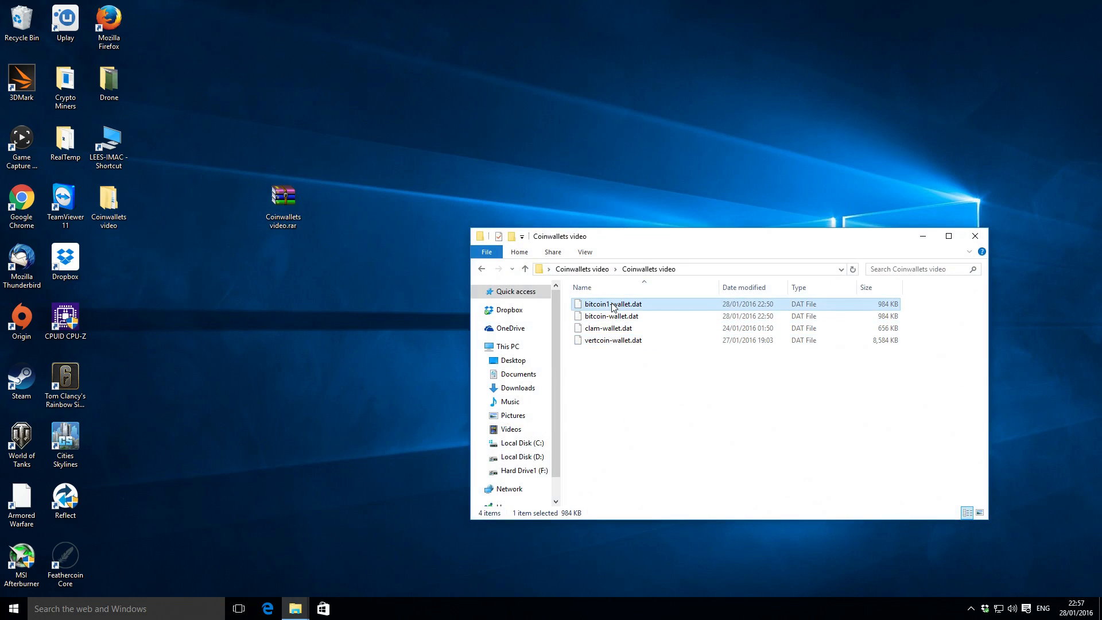
{"action": "left_click", "coordinate": [976, 236]}
Delete the extracted Coinwallets video folder from the desktop.
{"action": "left_click", "coordinate": [114, 200]}
{"action": "right_click", "coordinate": [113, 199]}
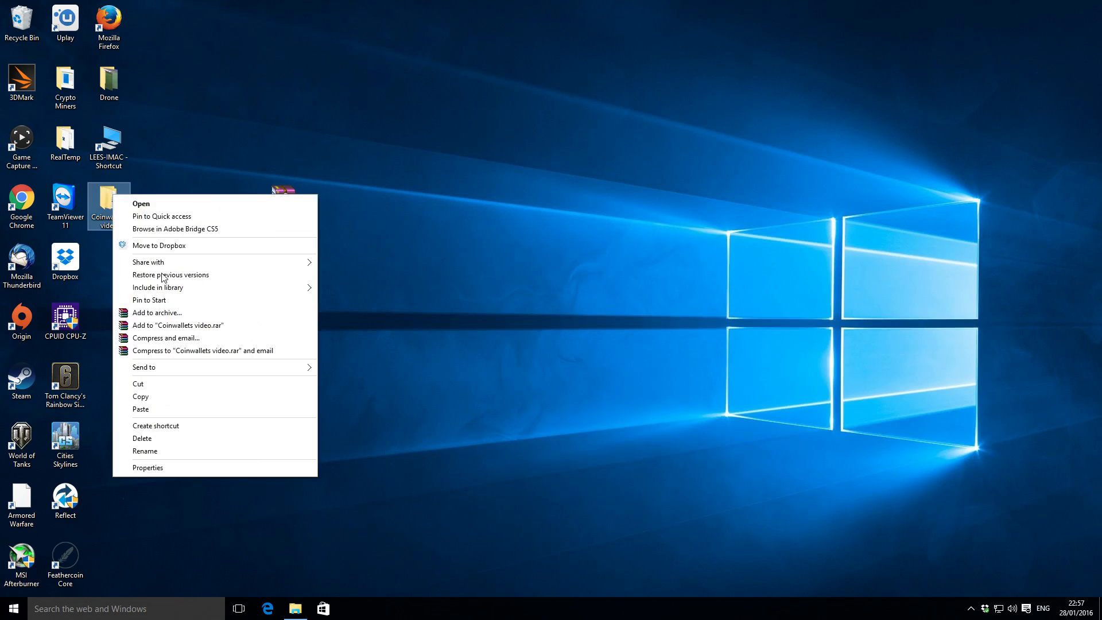
{"action": "left_click", "coordinate": [170, 440]}
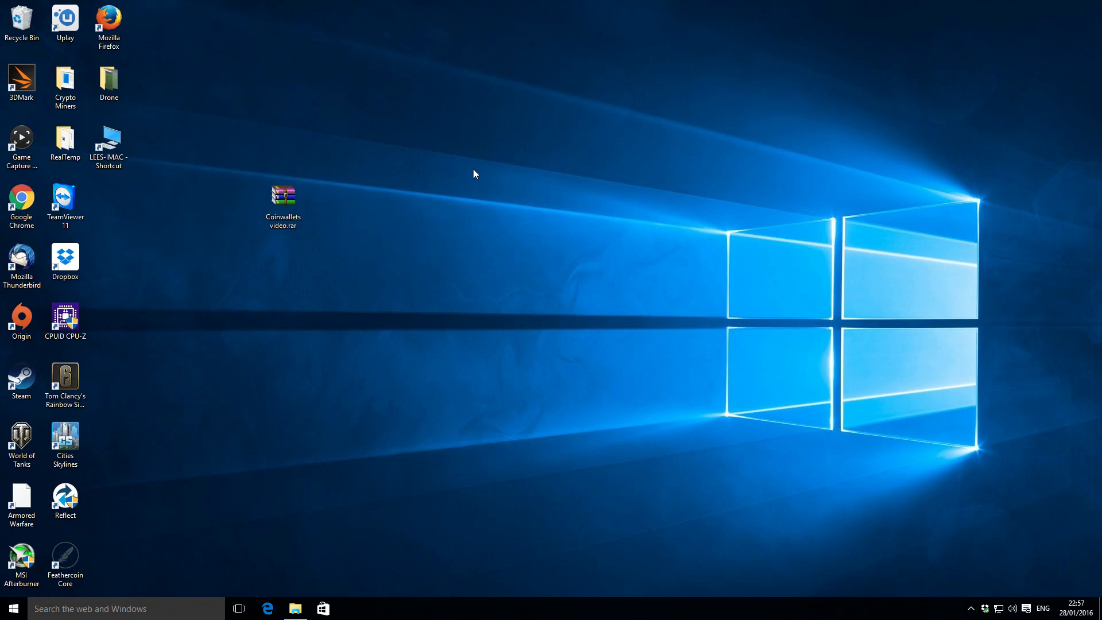
Rename the desktop archive to Coinwallets video 280116.rar so its name carries the backup date.
{"action": "left_click", "coordinate": [283, 203]}
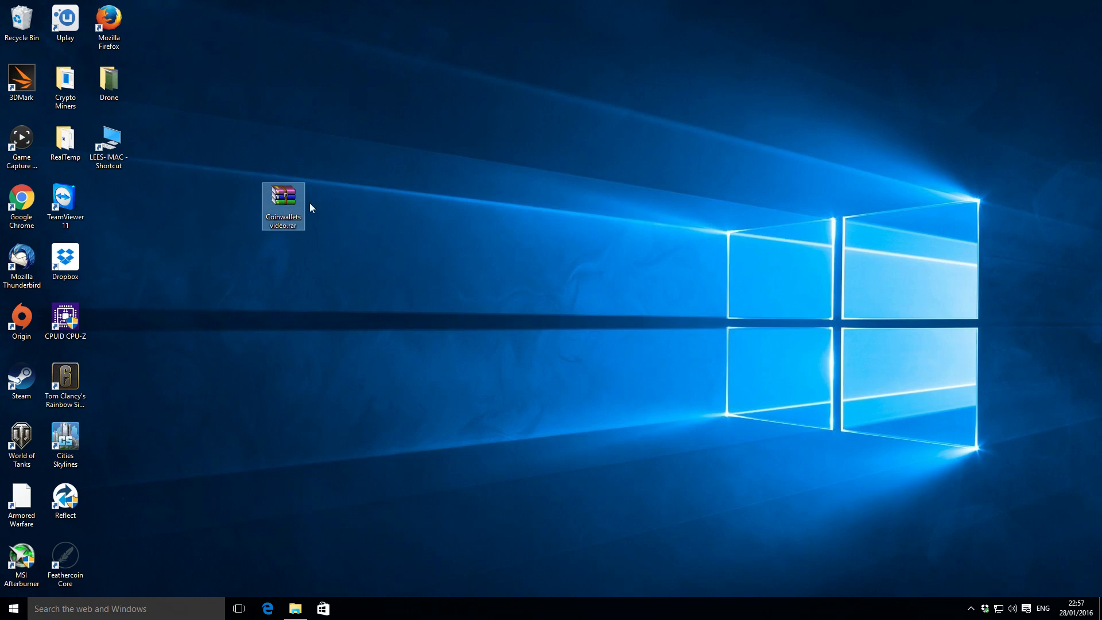
{"action": "left_click", "coordinate": [285, 226]}
{"action": "key", "text": "Right"}
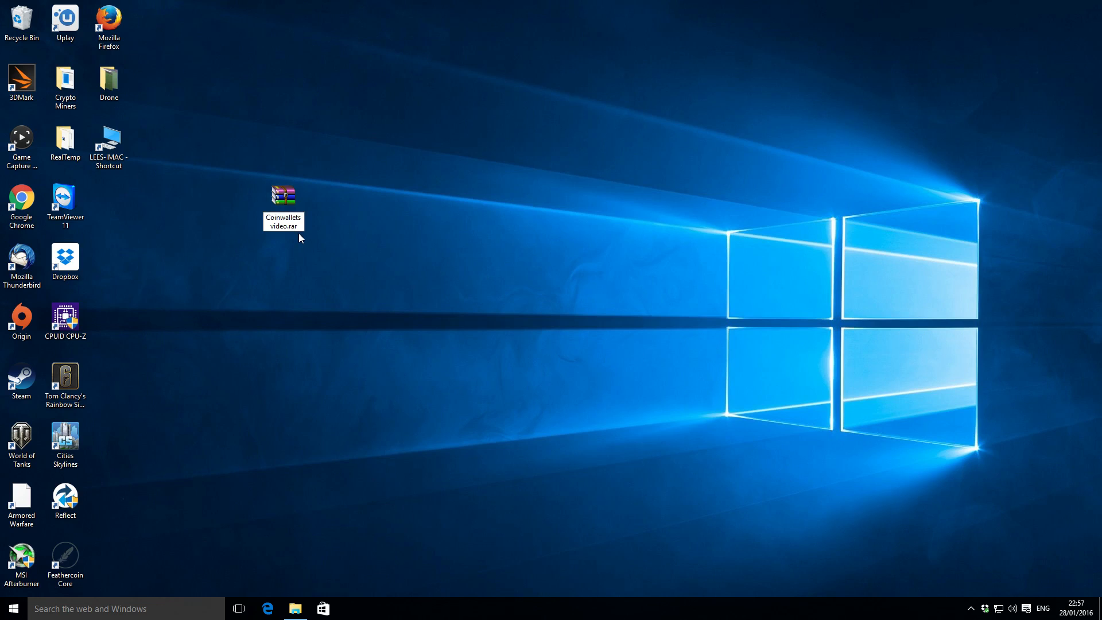
{"action": "type", "text": "280116"}
{"action": "key", "text": "Return"}
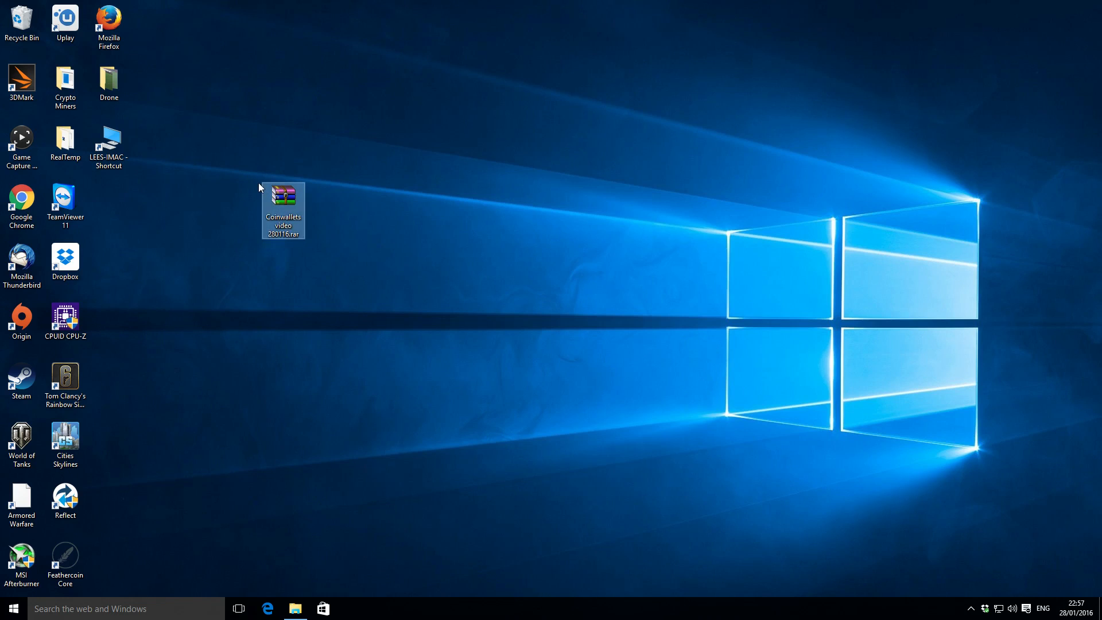
{"action": "left_click", "coordinate": [396, 199]}
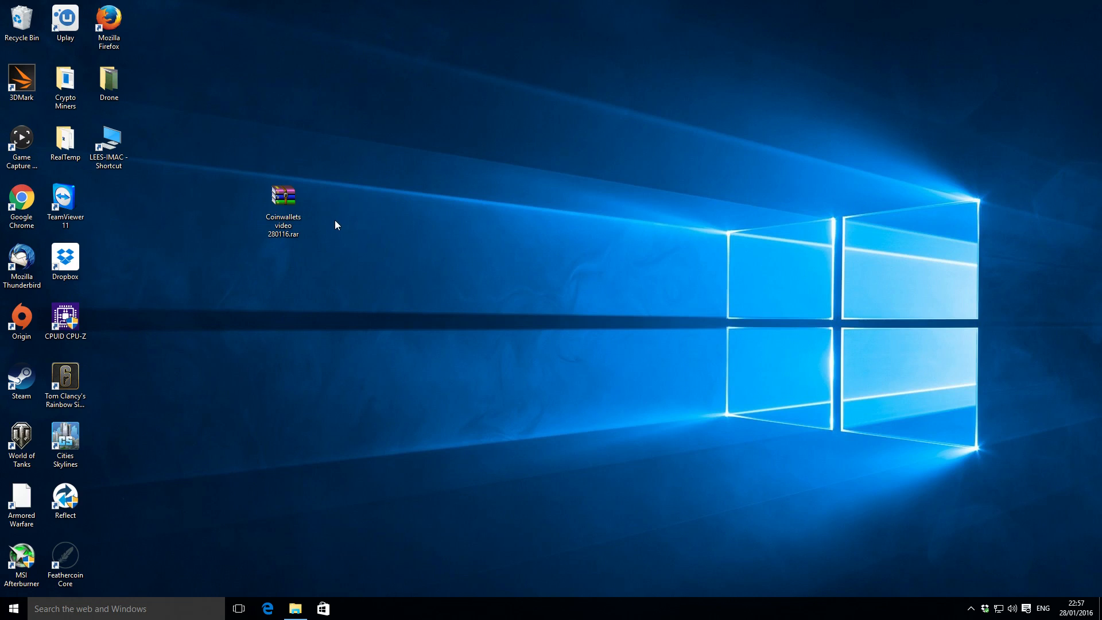
Move Coinwallets video 280116.rar closer to the other desktop icons.
{"action": "left_click", "coordinate": [290, 196]}
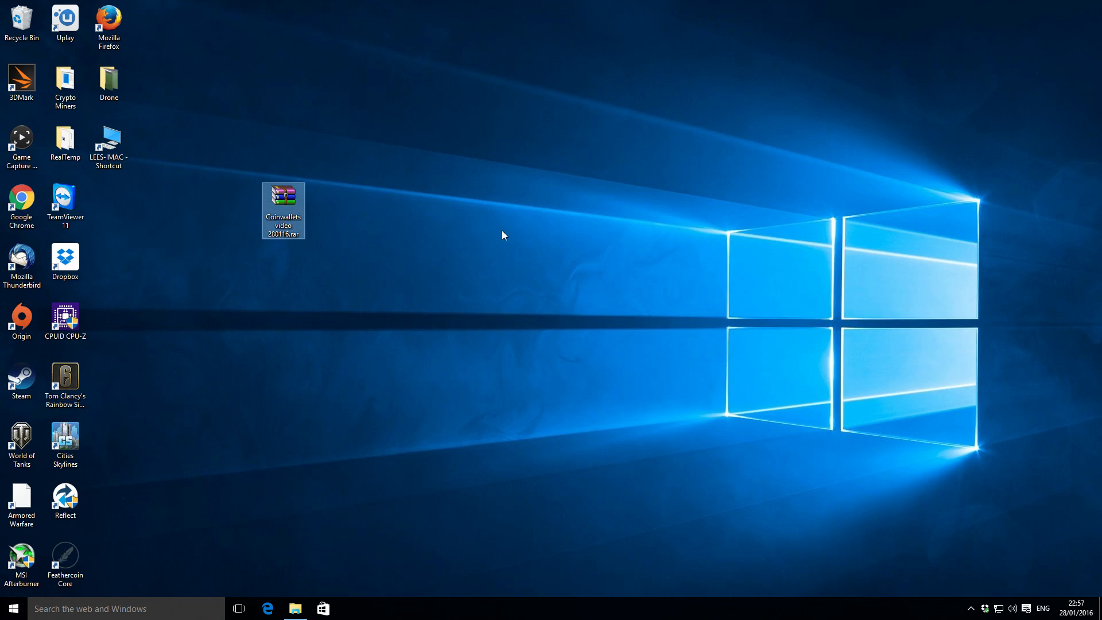
{"action": "left_click", "coordinate": [568, 267]}
{"action": "left_click_drag", "start_coordinate": [303, 207], "coordinate": [154, 193]}
{"action": "left_click", "coordinate": [290, 197]}
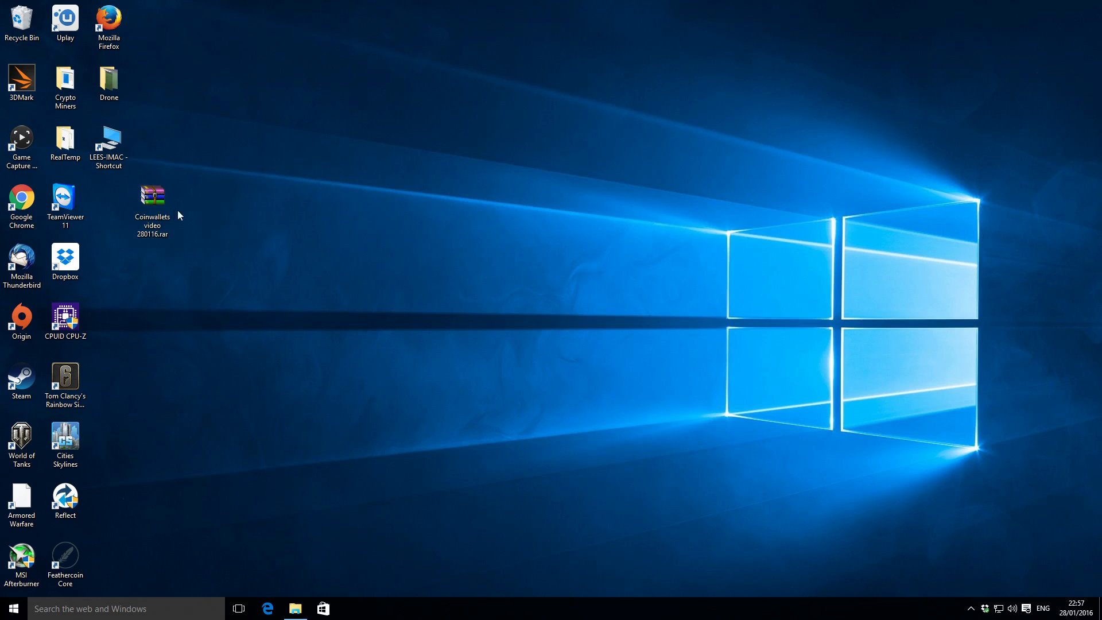
Open the Wallets Video folder in Dropbox and move Coinwallets video 280116.rar from the desktop into it.
{"action": "left_click", "coordinate": [297, 612]}
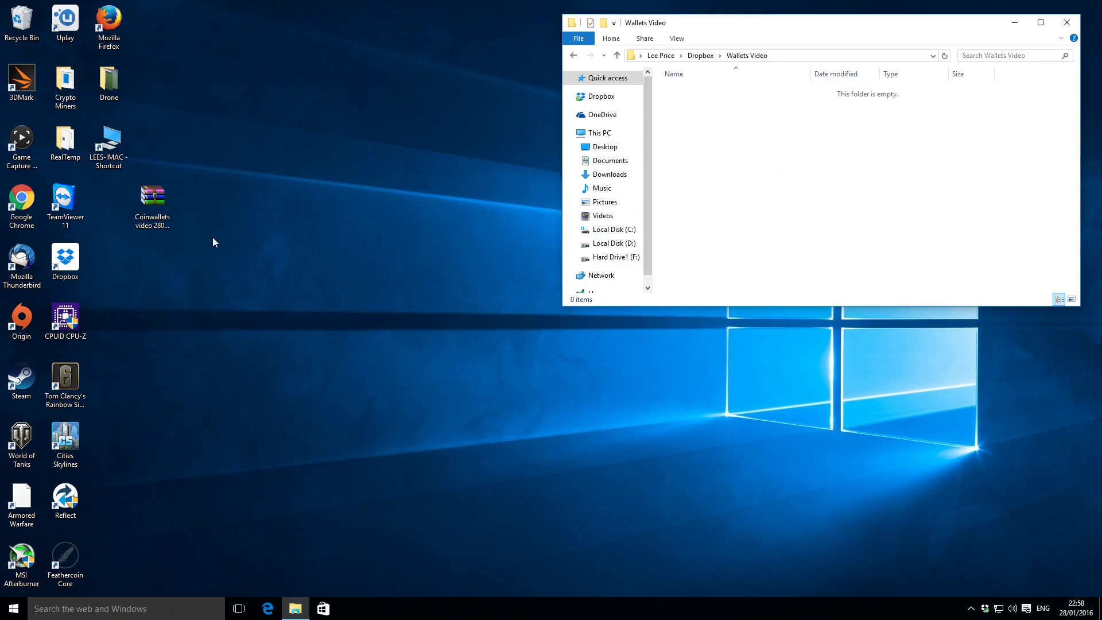
{"action": "left_click_drag", "start_coordinate": [148, 200], "coordinate": [694, 122]}
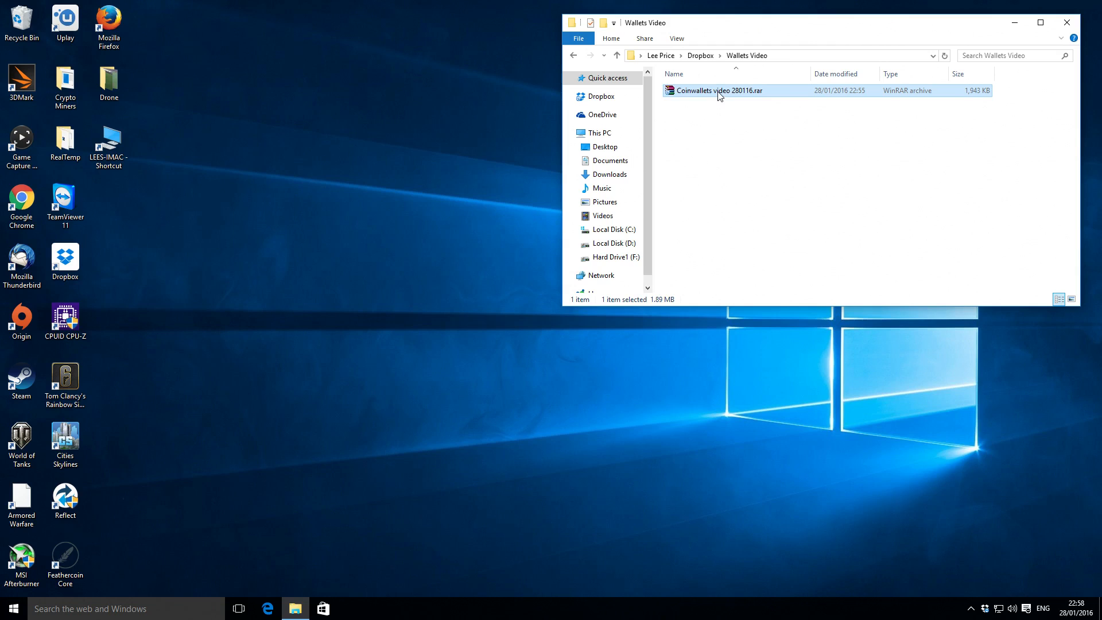